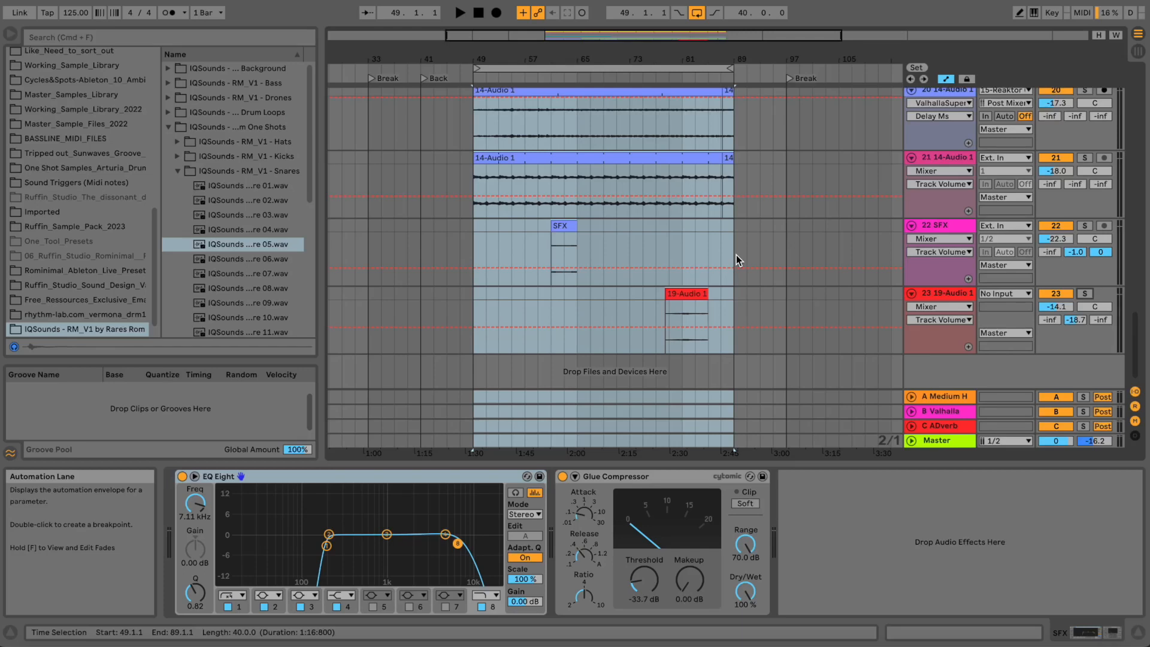
- Open the device chain of SFX track 12 and examine the effects at its end, including the LFO and the Echo
scroll(836, 251, "up", 3)
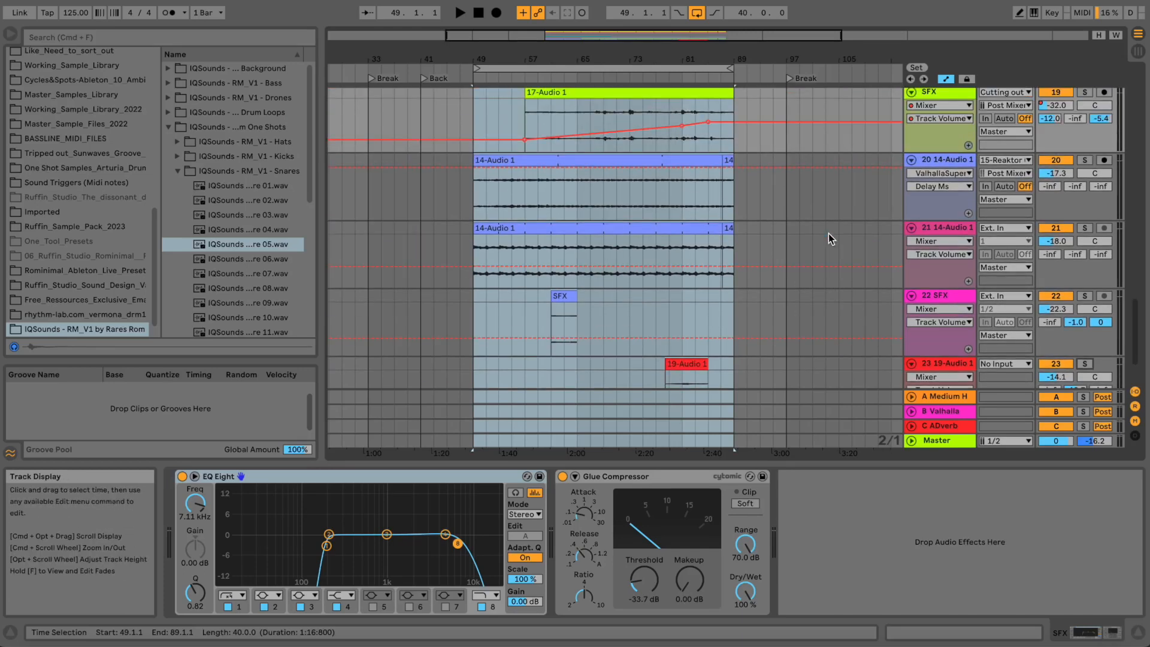
scroll(829, 238, "up", 4)
scroll(817, 199, "up", 7)
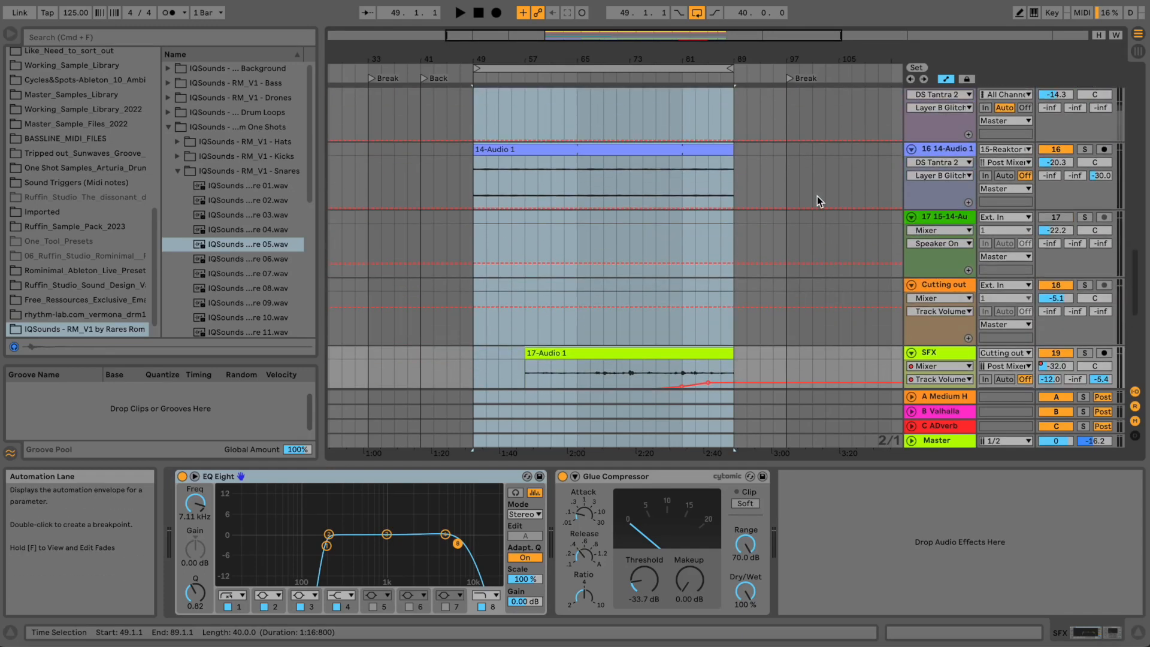
scroll(847, 203, "up", 9)
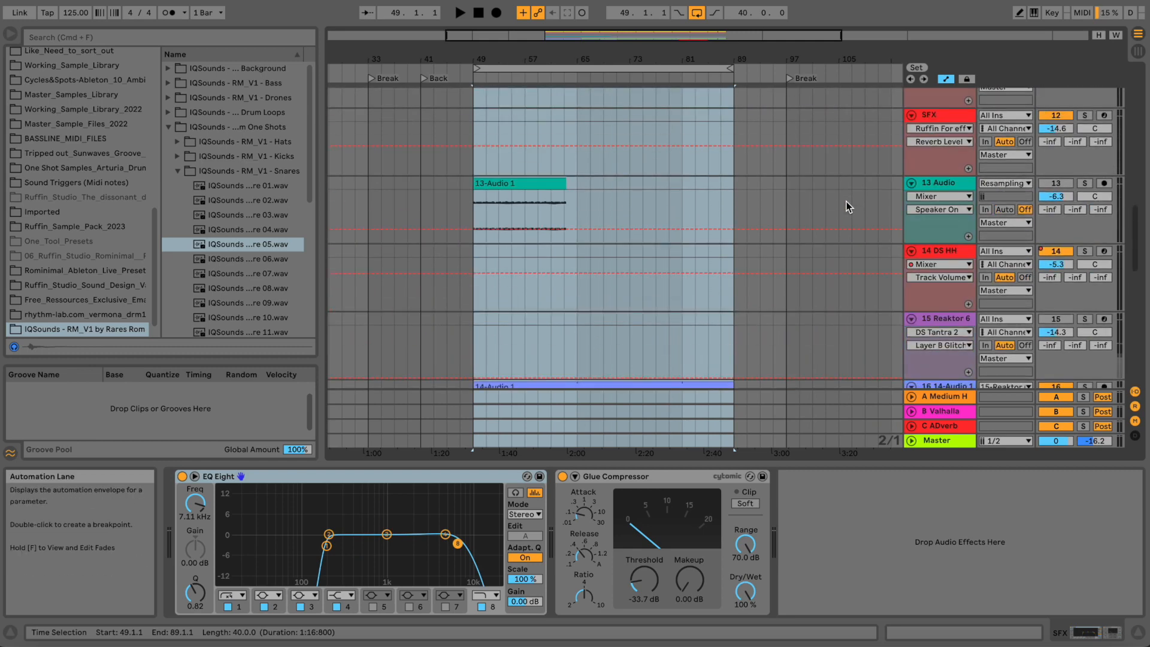
scroll(847, 205, "up", 2)
left_click(950, 163)
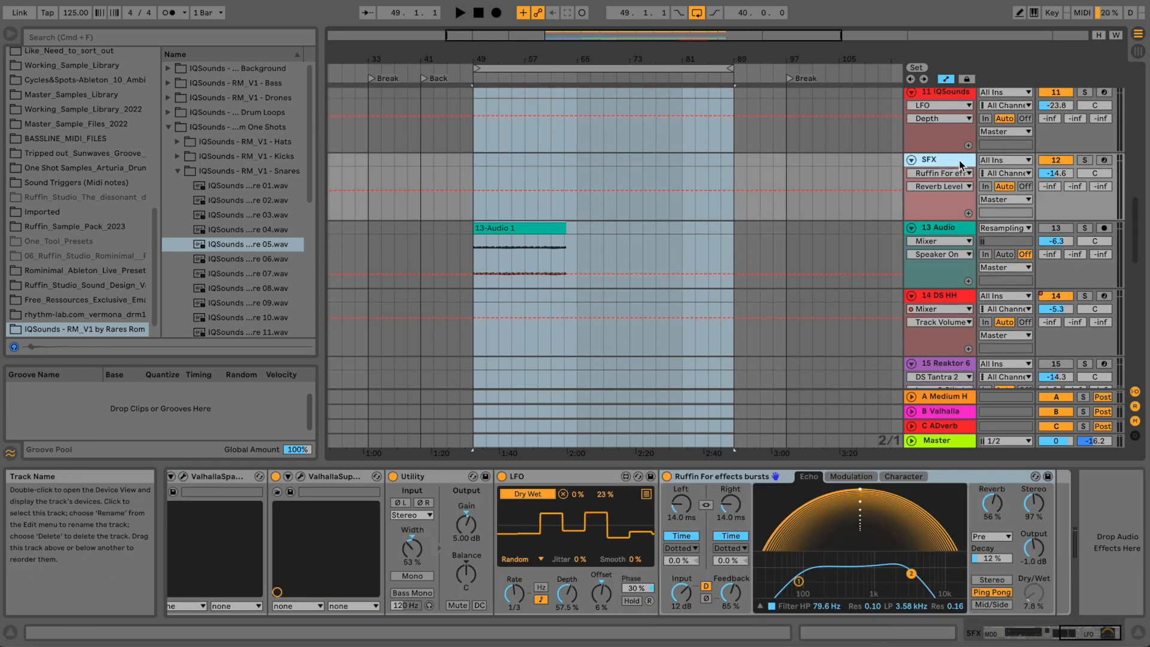
left_click(1050, 635)
left_click_drag(1050, 635, 1077, 630)
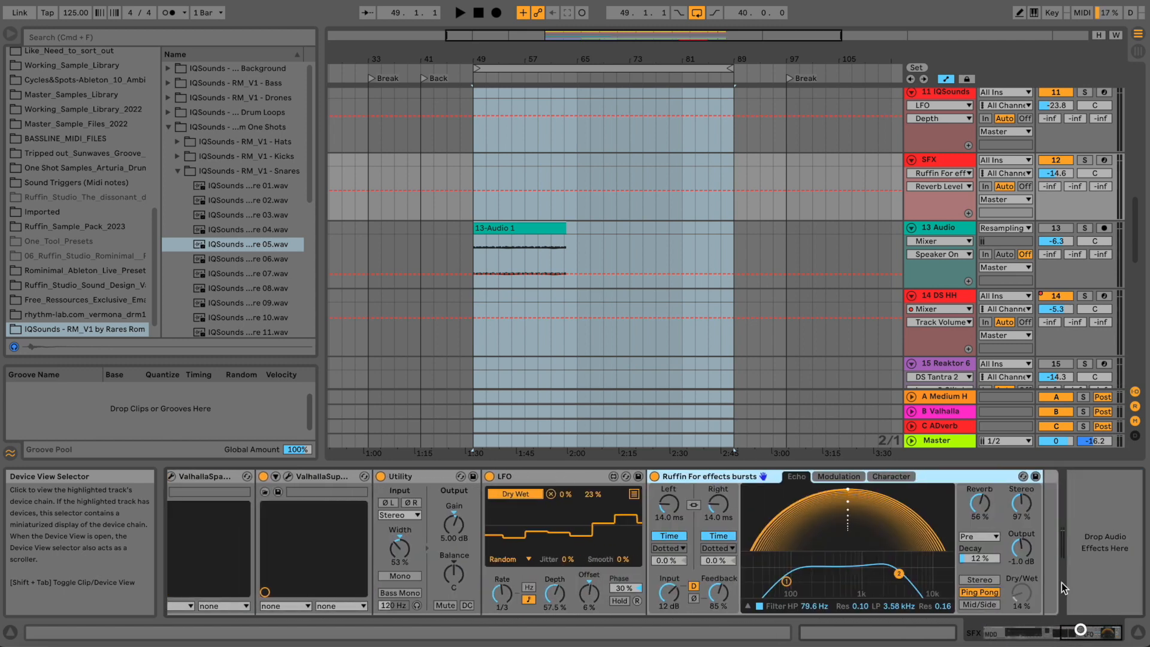
left_click(942, 163)
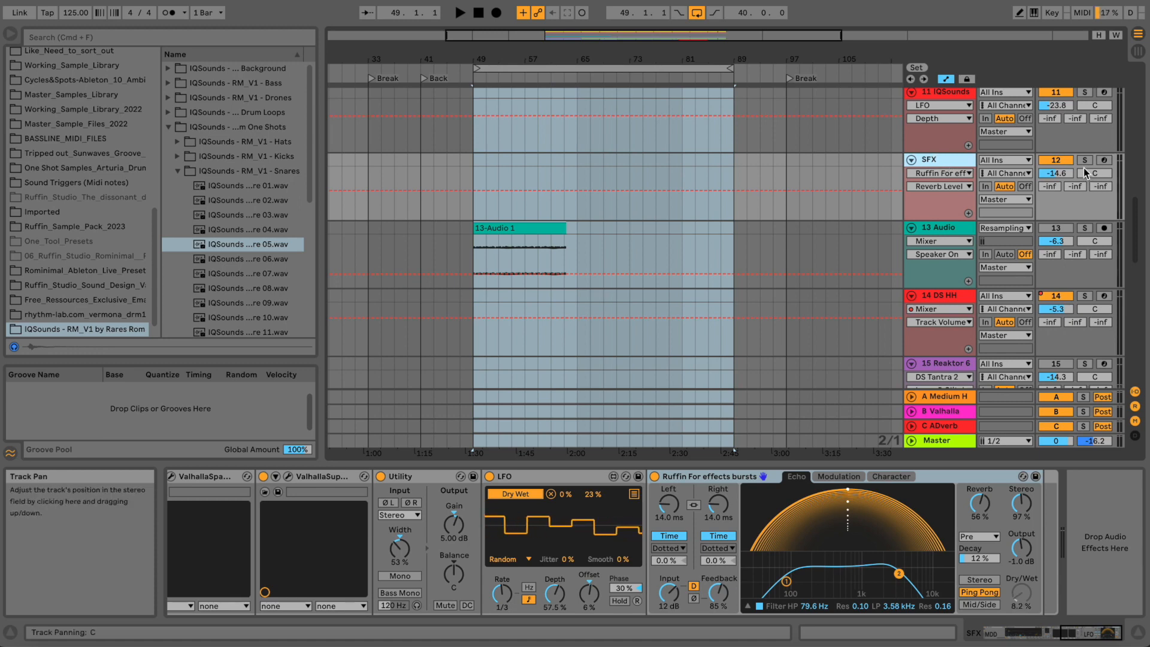
left_click(739, 476)
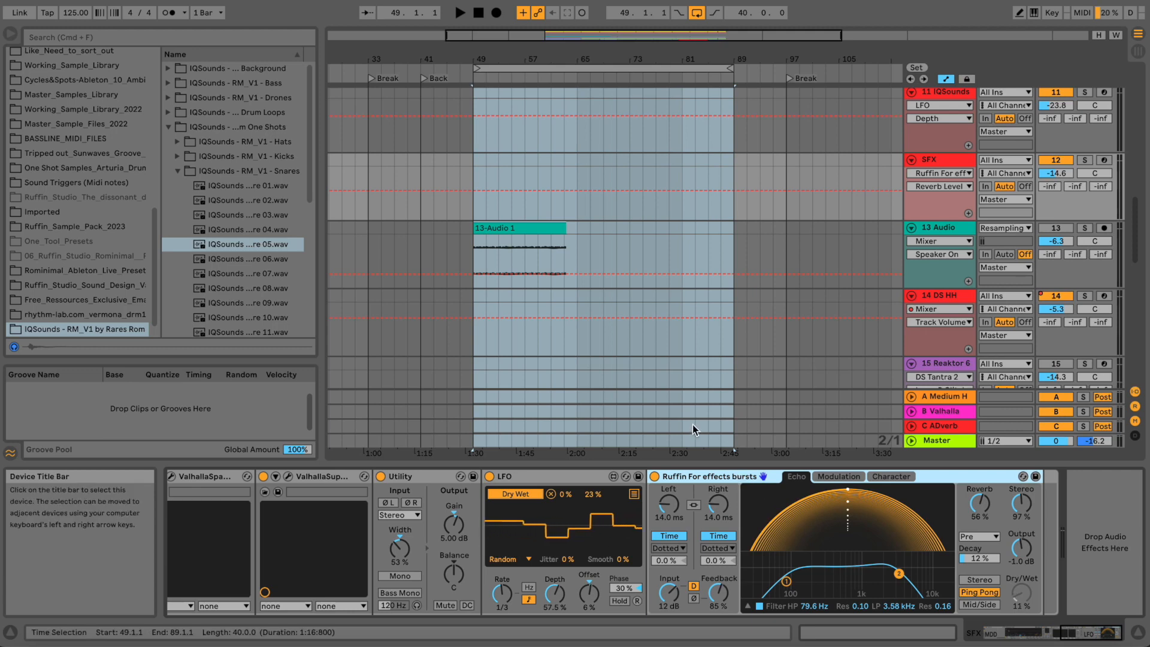
left_click(930, 159)
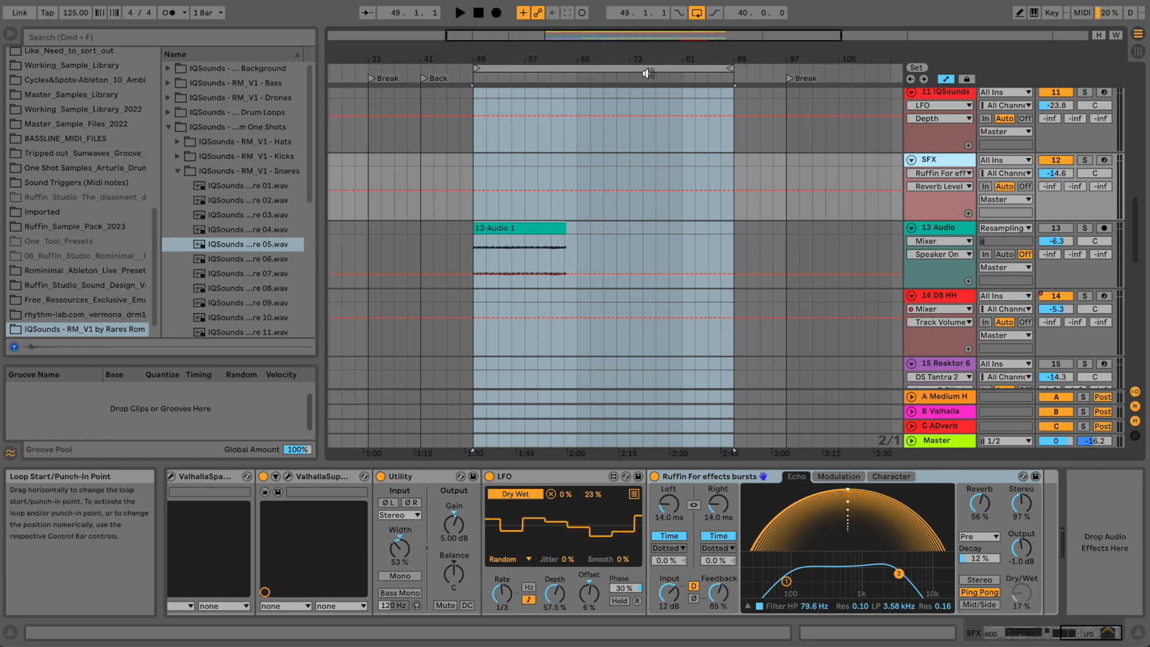
left_click_drag(623, 59, 623, 57)
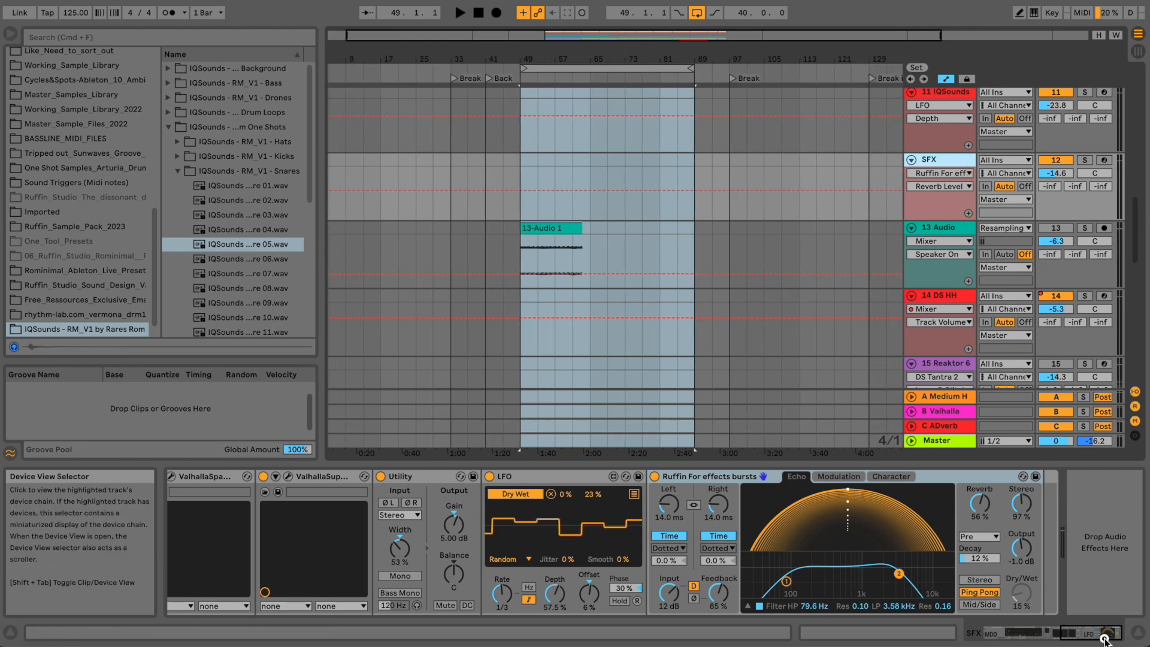
- Review the Gates, Notes, Velocities and Custom pages of the MDD Snake sequencer on the SFX track
left_click_drag(1104, 635, 991, 632)
left_click(355, 472)
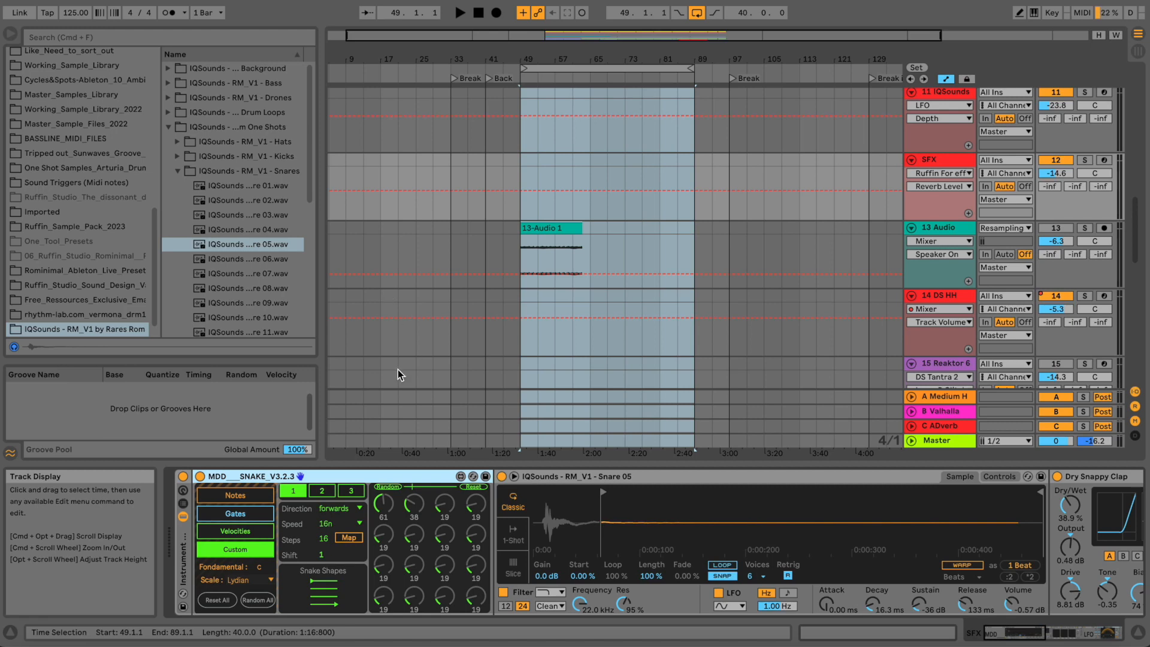
left_click(211, 513)
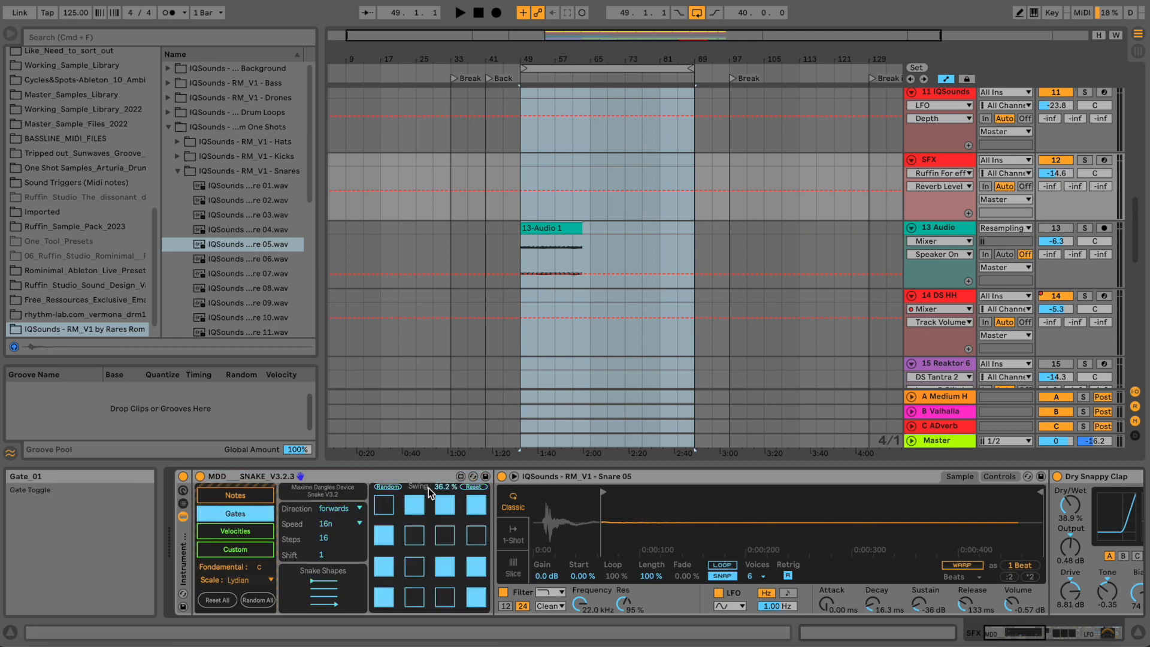
left_click(223, 498)
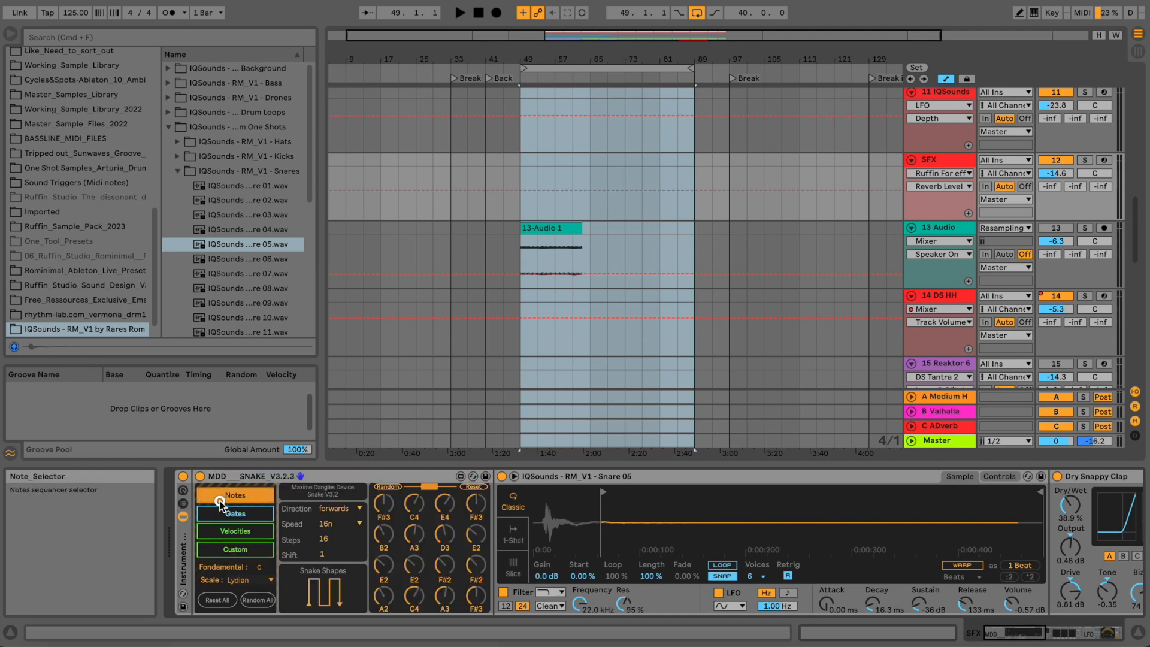
left_click(234, 513)
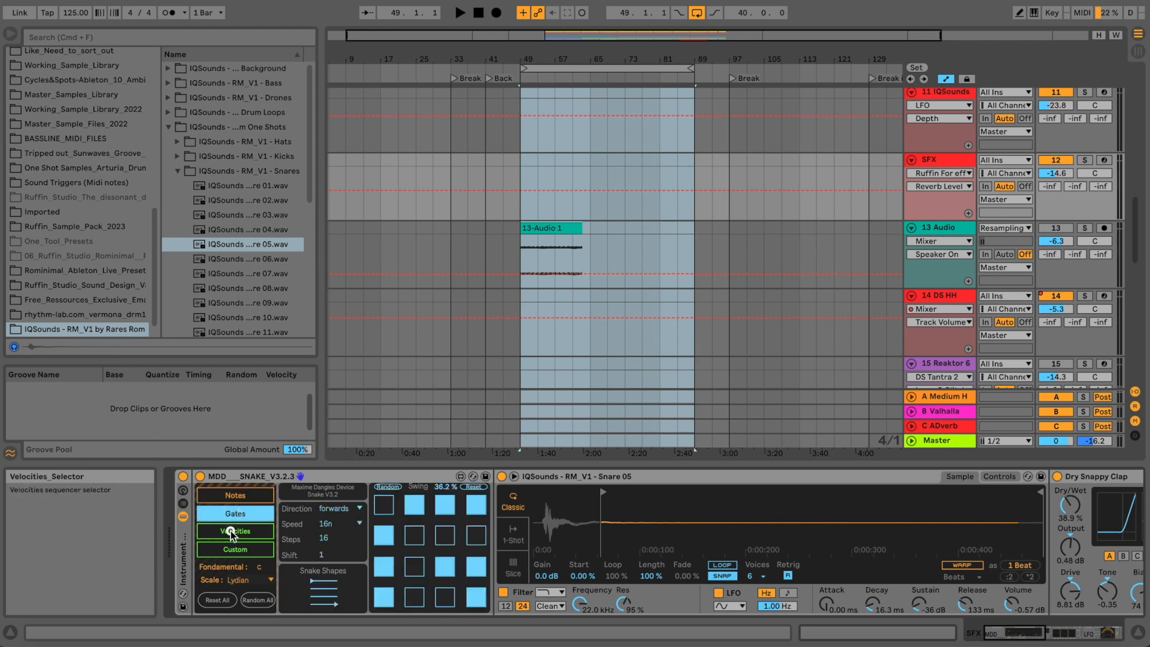
left_click(233, 531)
left_click(232, 551)
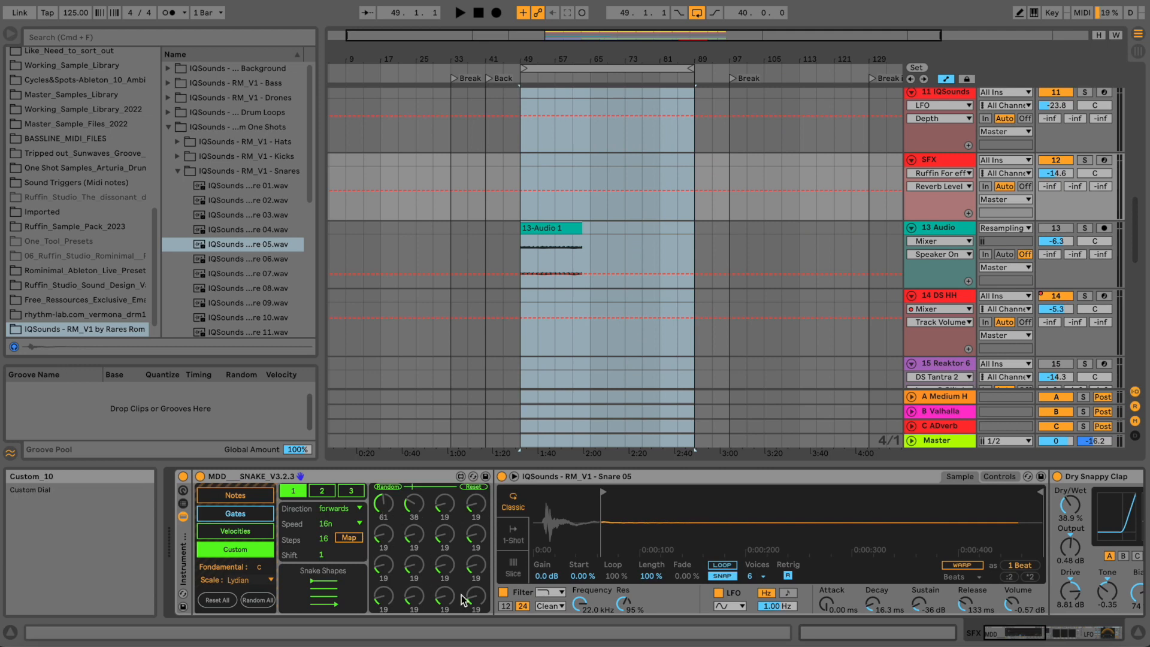
left_click_drag(578, 604, 578, 590)
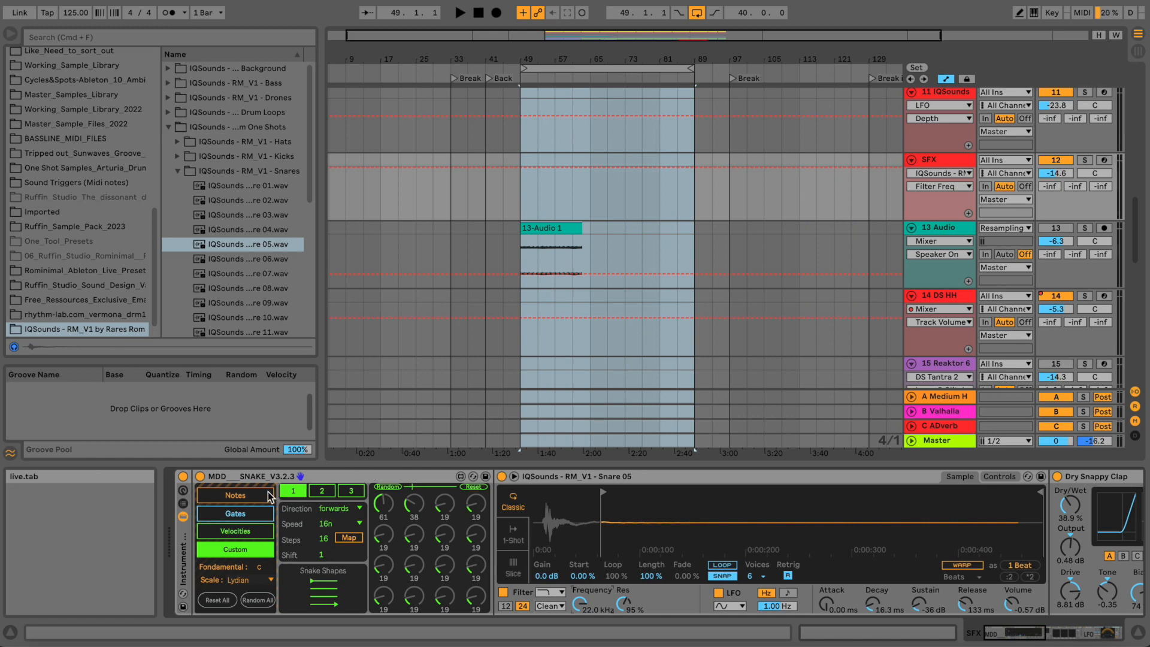
left_click(252, 495)
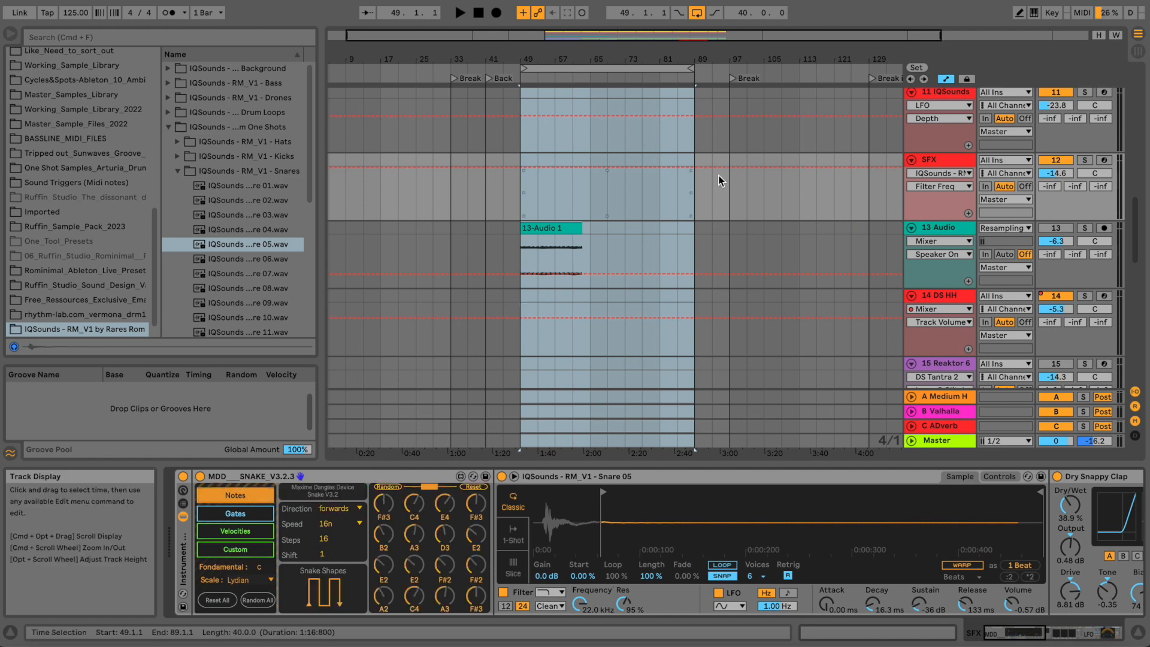
- Play the looped section from bar 49 to listen to the SFX track within the arrangement
left_click(962, 159)
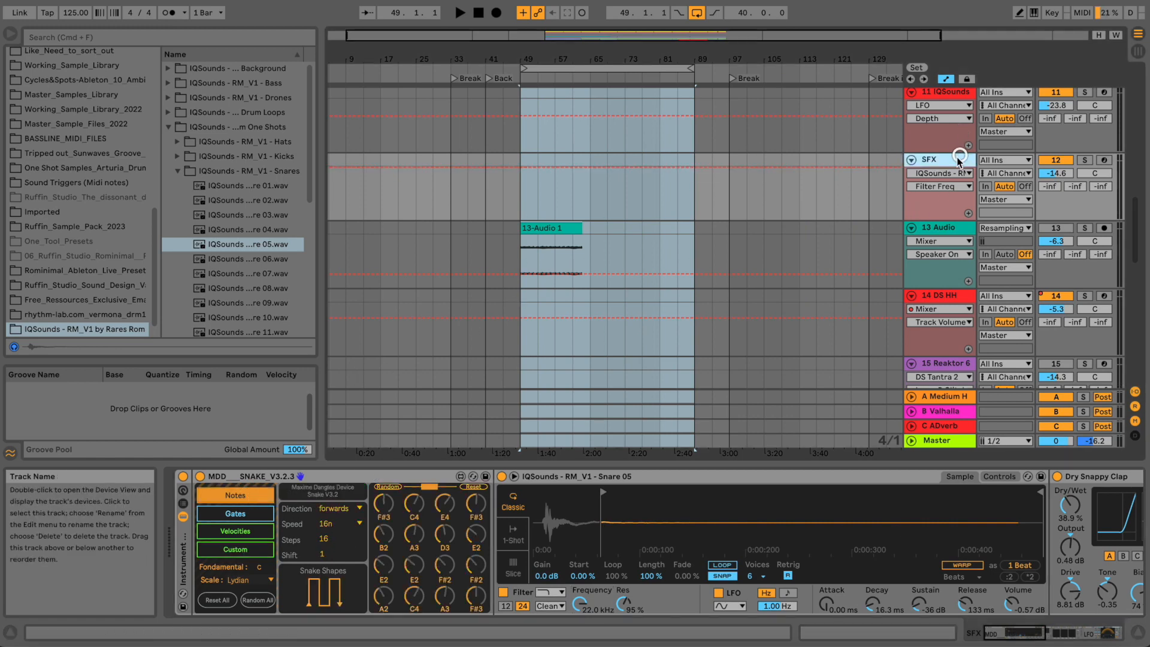
left_click(1086, 159)
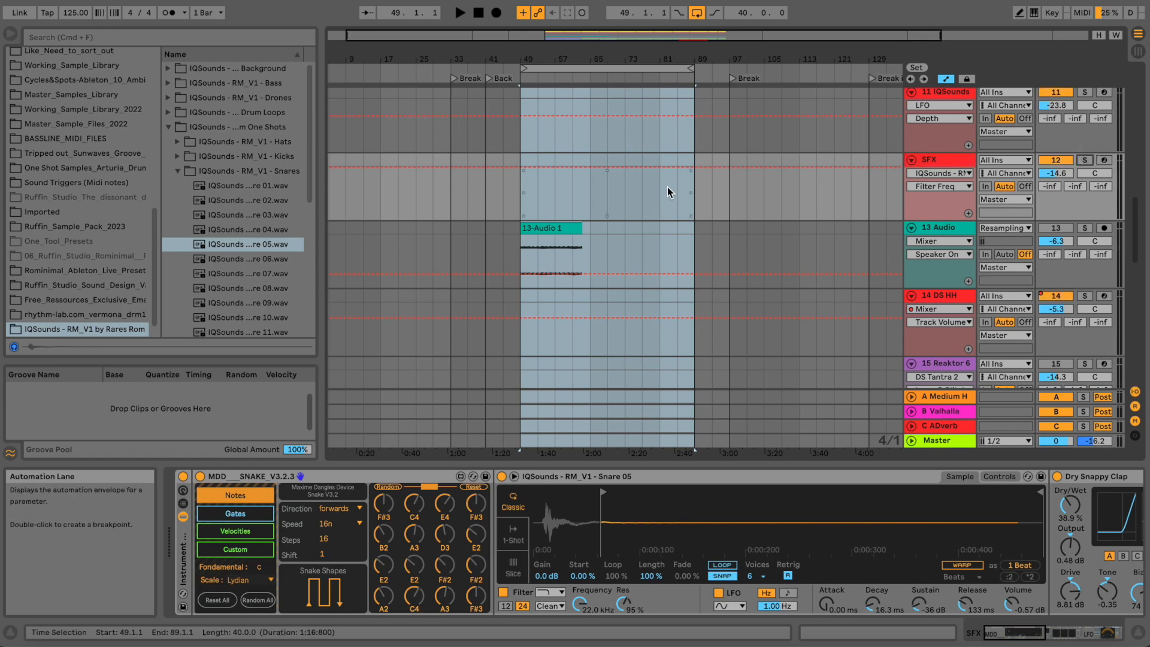
key("space")
key("XF86AudioRaiseVolume")
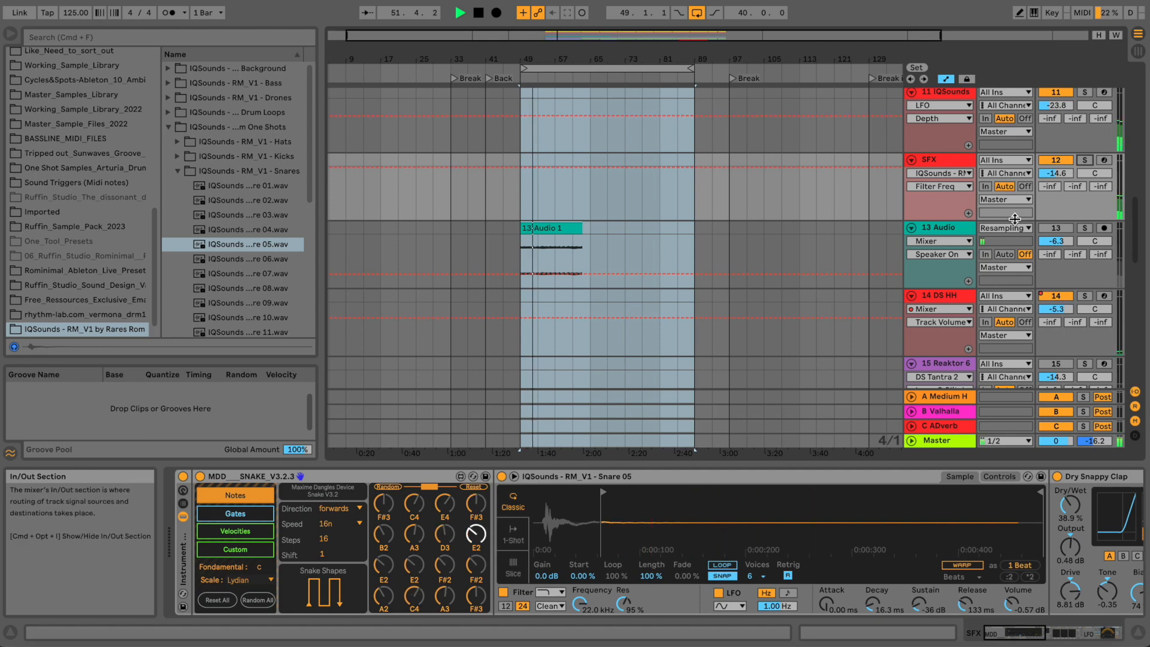
- Delete the 13 Audio track and return to the SFX track's device chain
left_click(933, 228)
key("Delete")
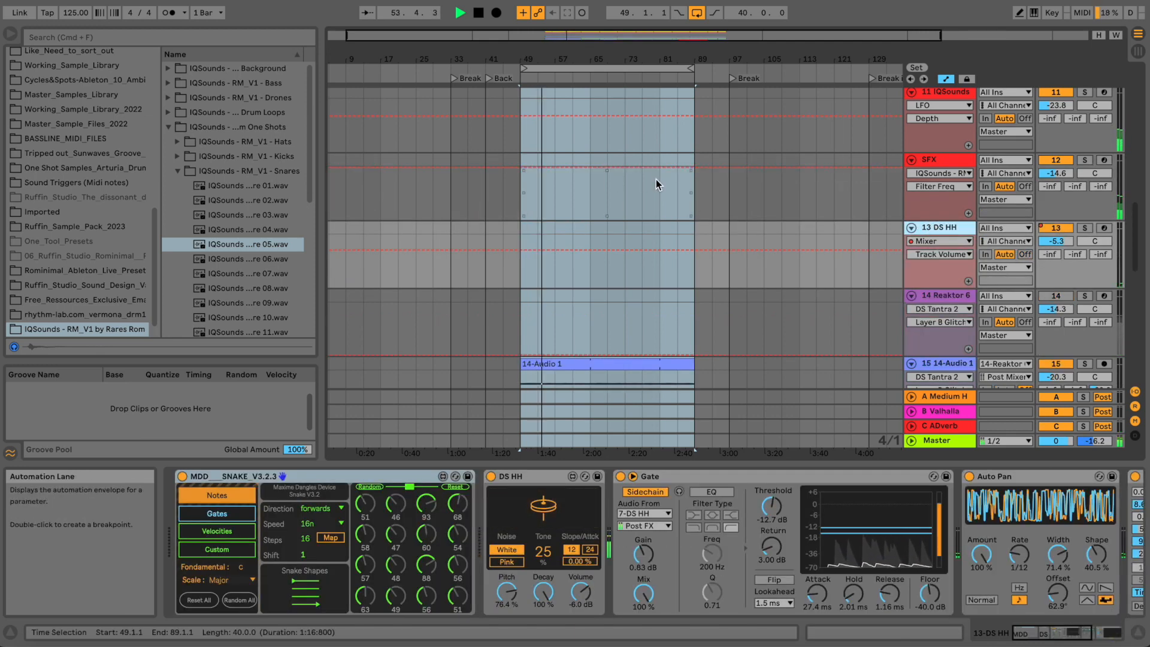
left_click(932, 166)
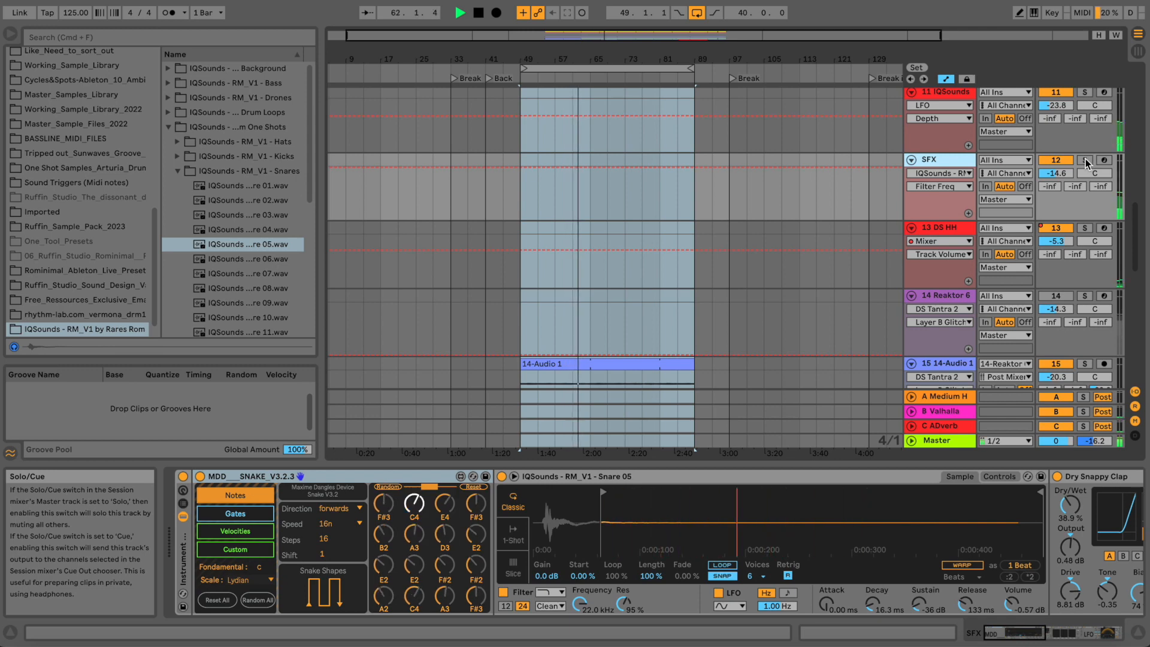
- Solo the SFX track and play the loop from bar 49 while viewing its effects chain
key("space")
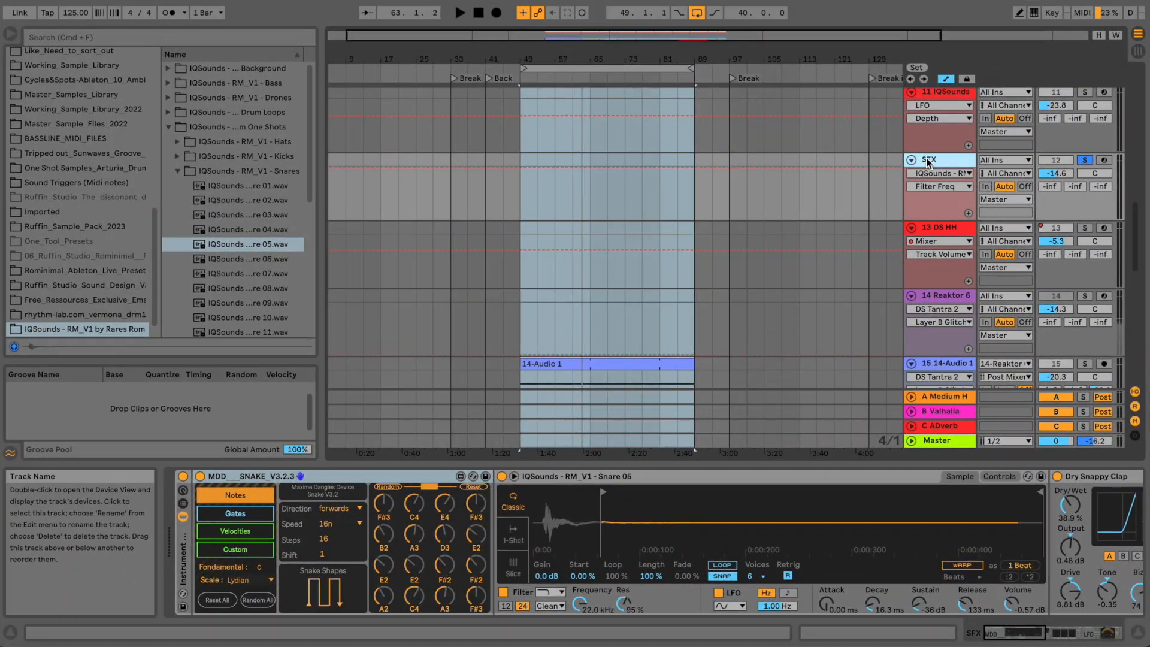
left_click(621, 70)
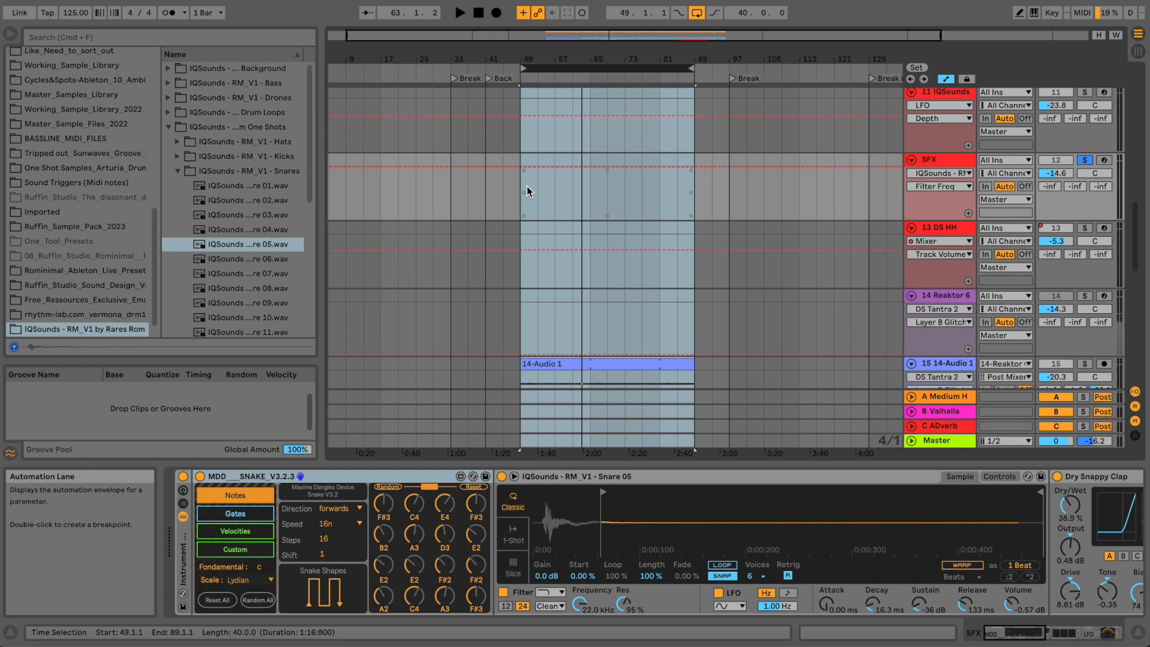
key("space")
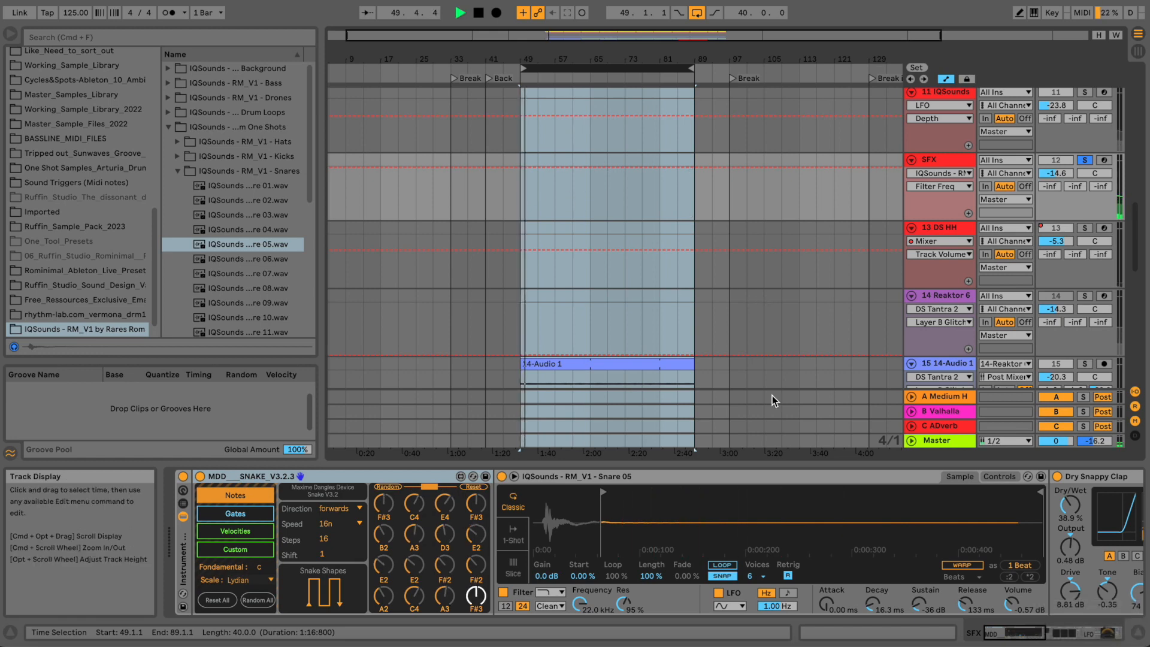
left_click(1096, 631)
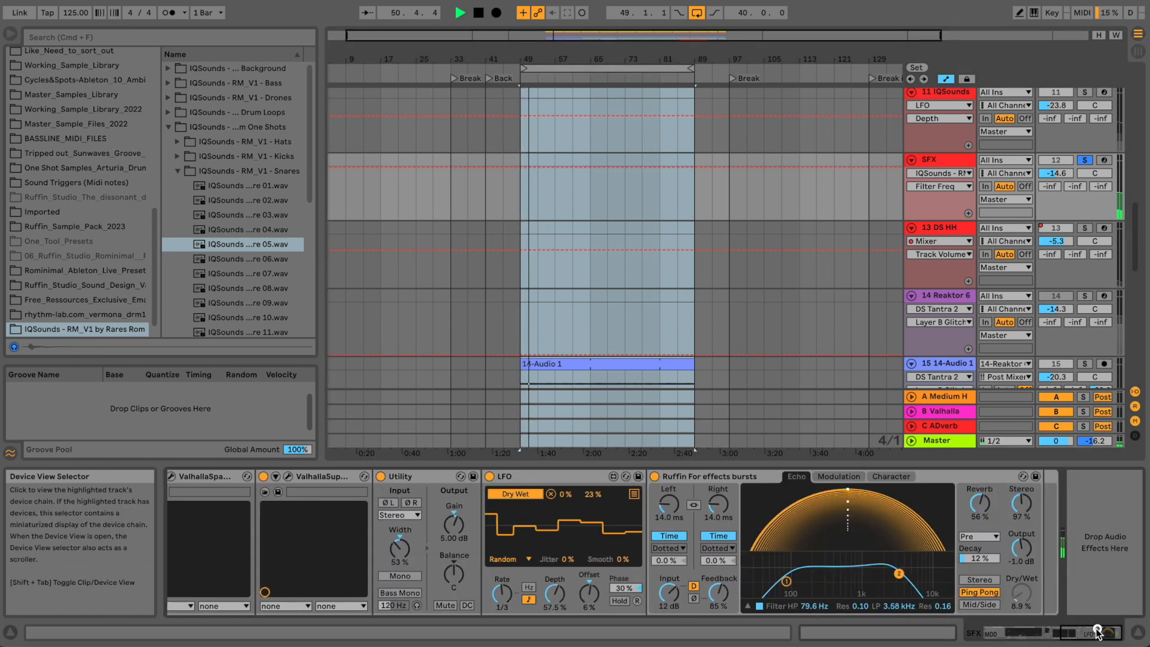
left_click_drag(1095, 630, 1031, 638)
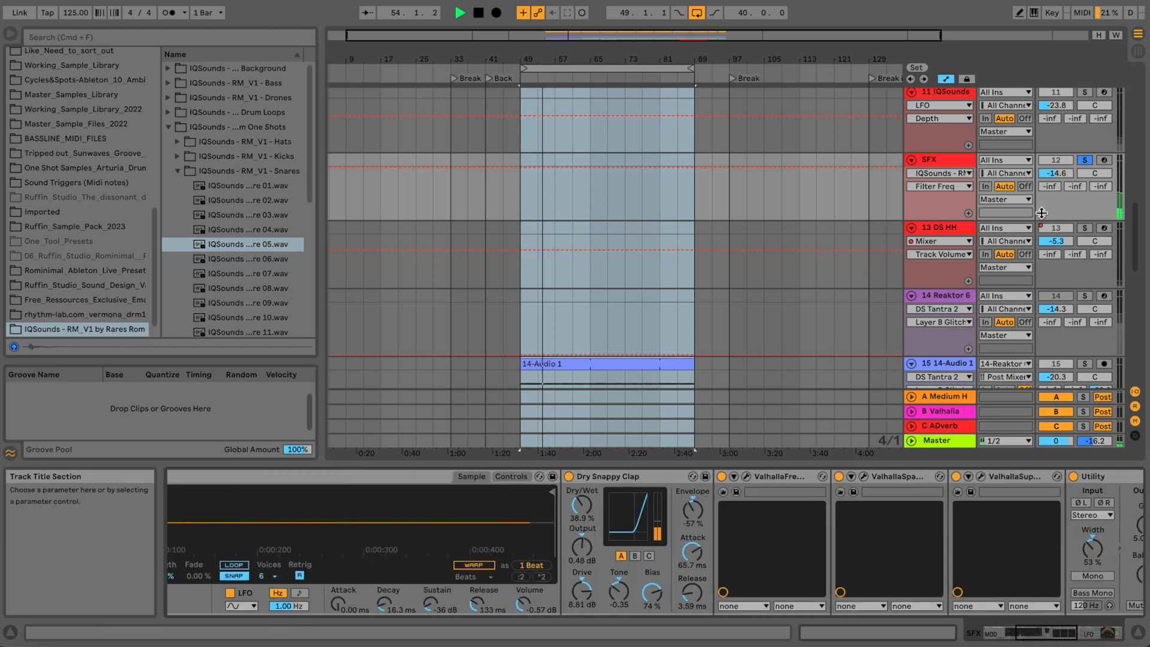
- Show the SFX track's ValhallaFreqEcho feedback automation in its own lane and delete it from bar 49 to 85
left_click(942, 174)
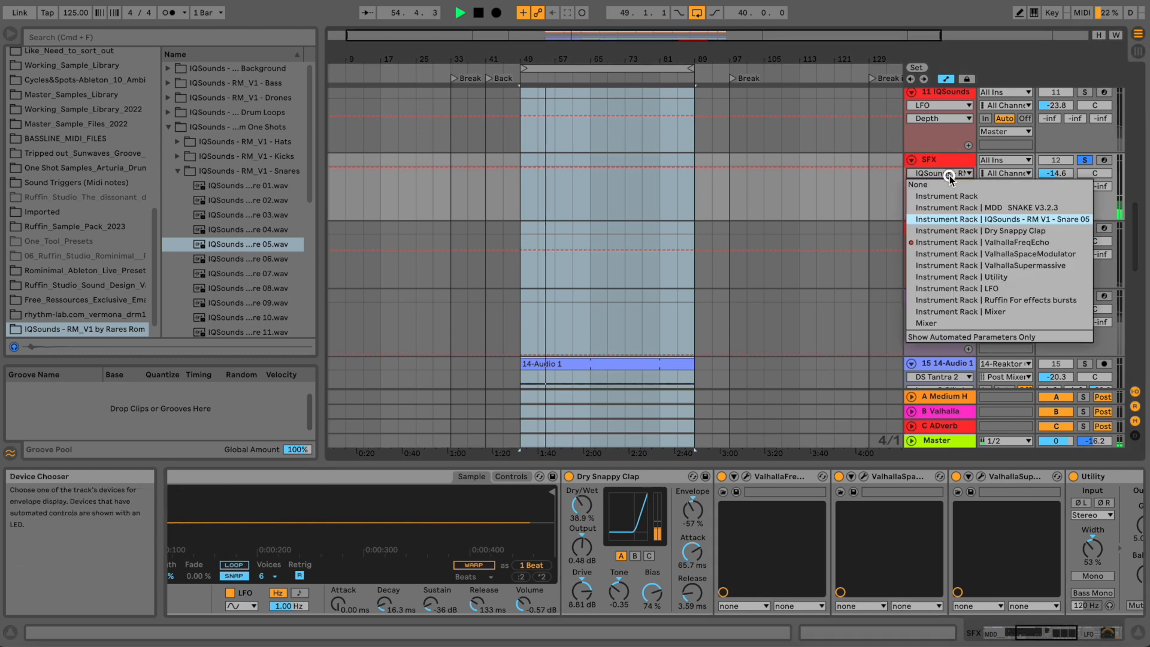
left_click(939, 241)
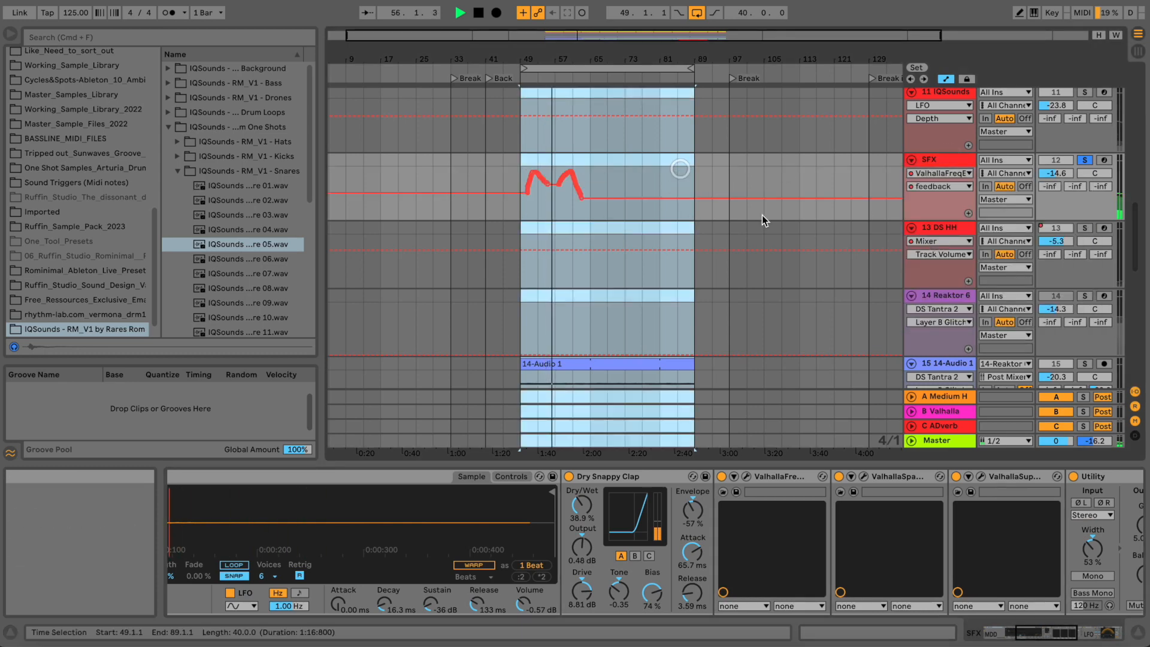
left_click(969, 213)
left_click_drag(678, 225, 522, 225)
key("Delete")
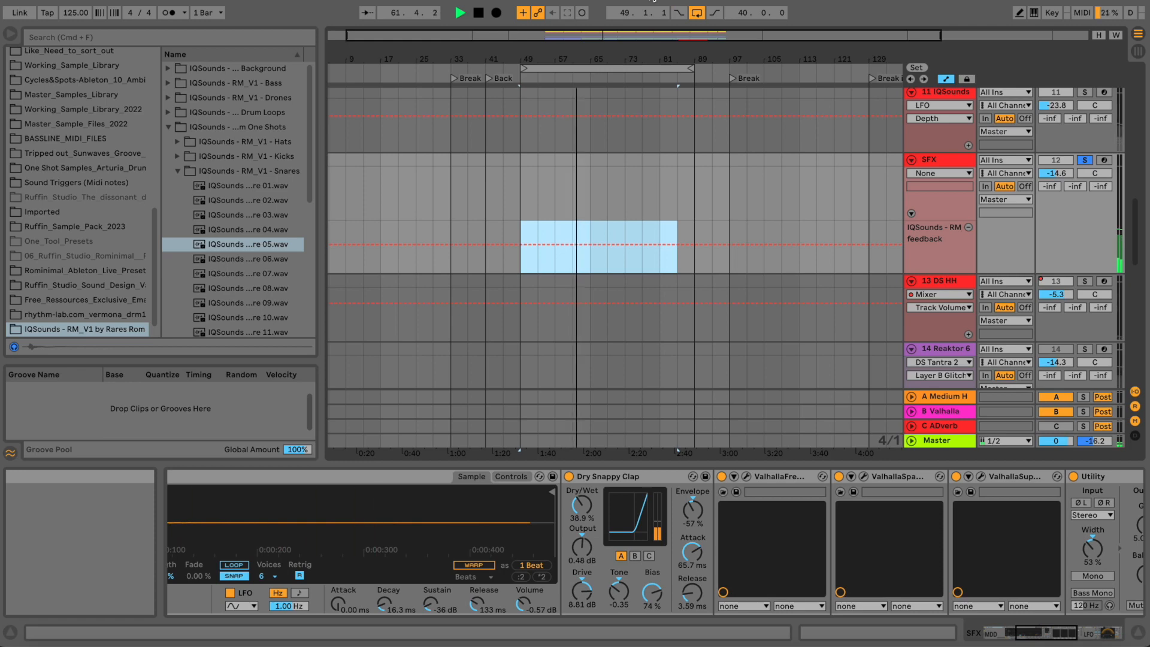
- Compare the SFX track with and without Dry Snappy Clap and the Valhalla effects, leave them bypassed and stop playback
key("m")
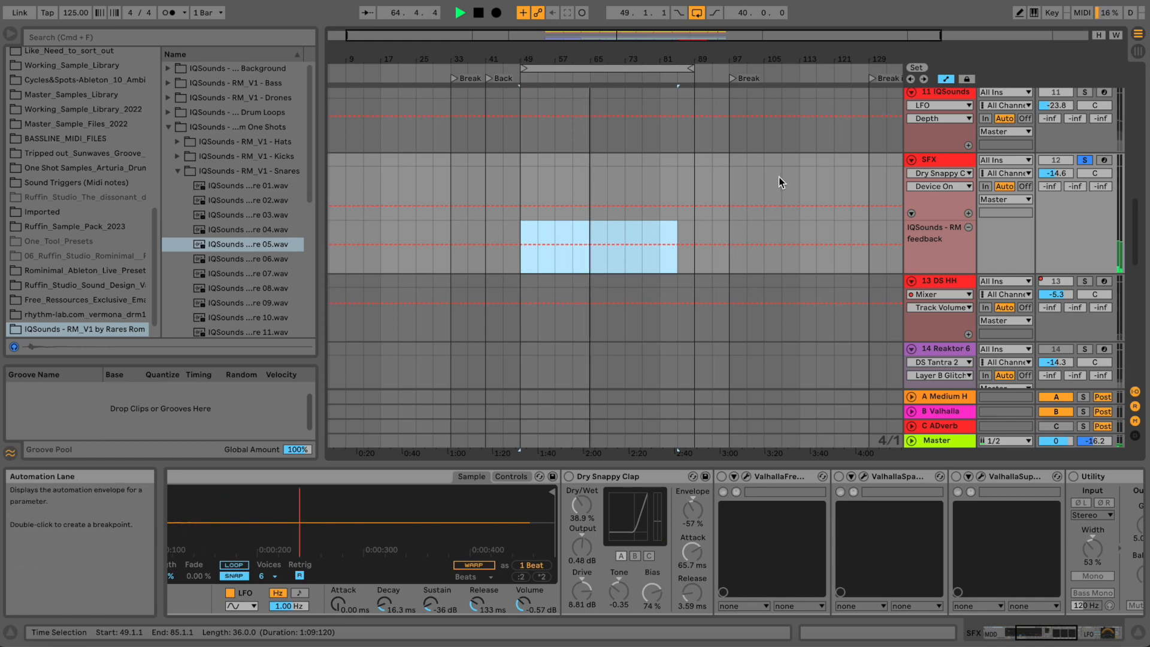
key("m")
left_click_drag(1054, 634, 1010, 634)
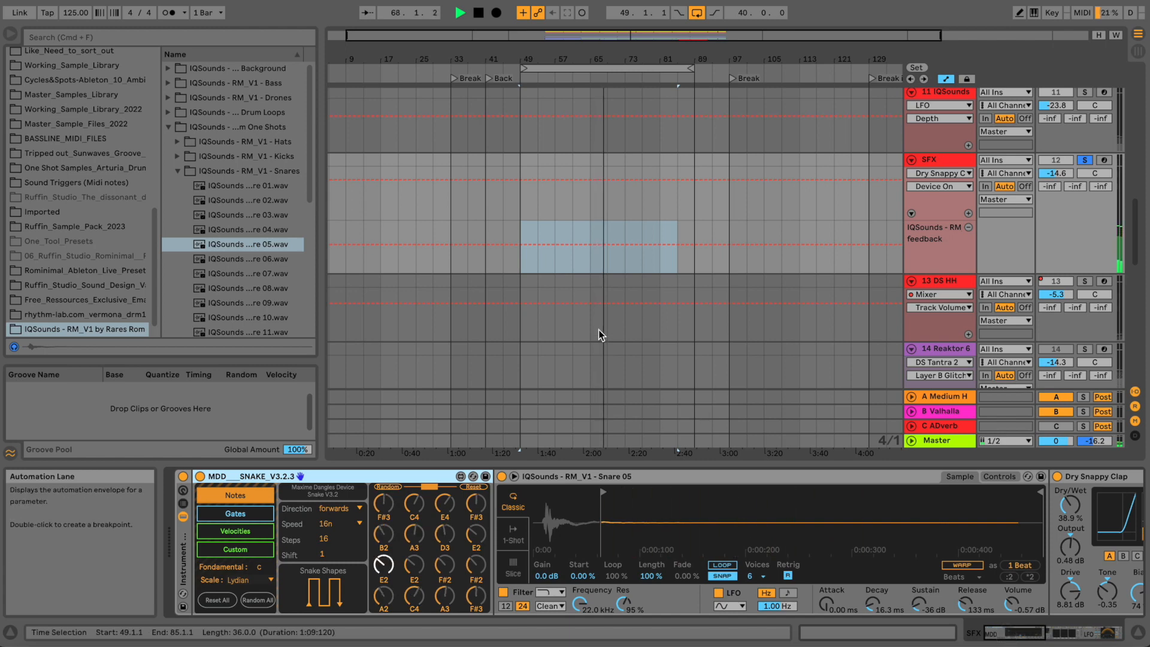
key("m")
key("space")
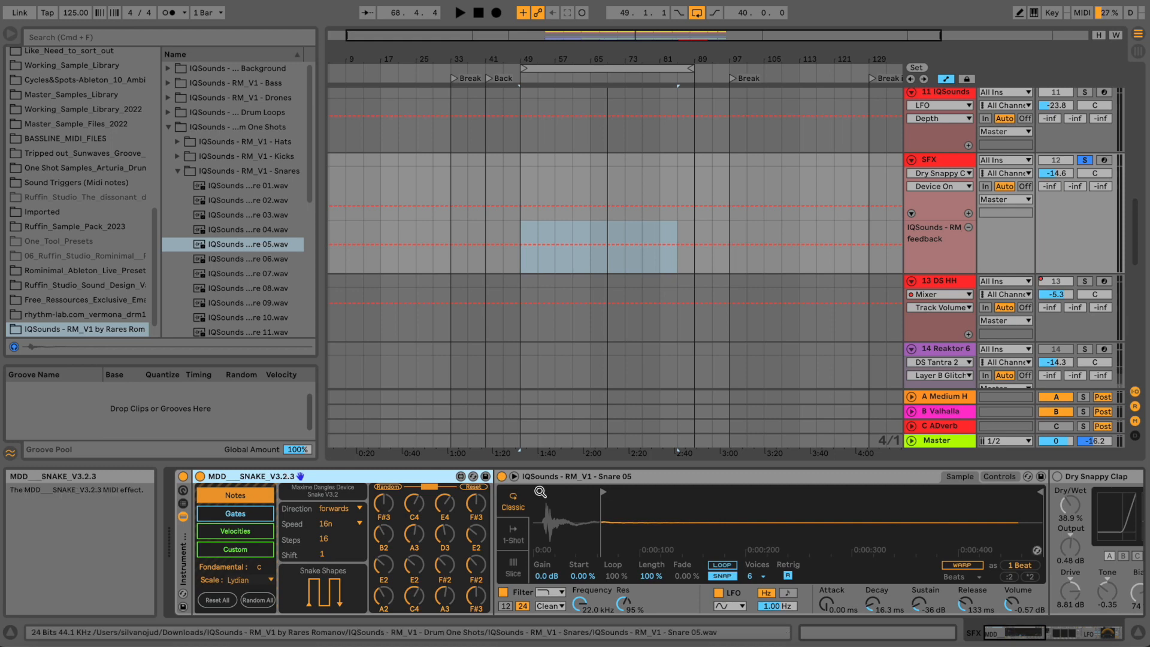
- Locate the sampler's Snare 05 sample in the browser through Hot-Swap
left_click(557, 480)
right_click(556, 479)
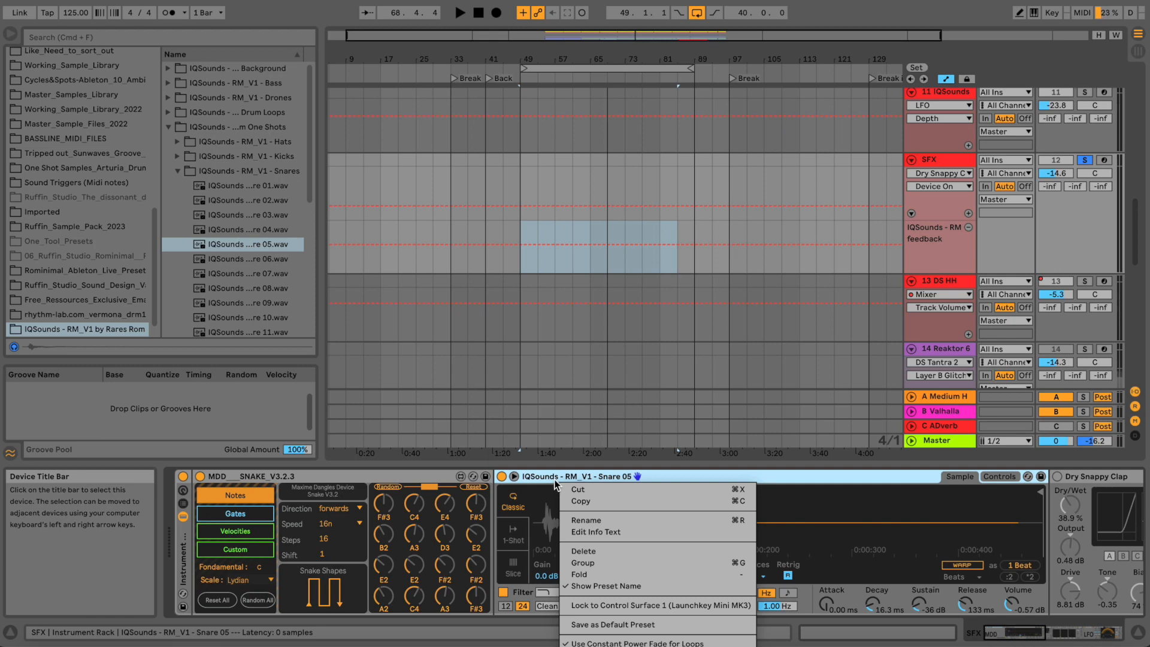
left_click(553, 479)
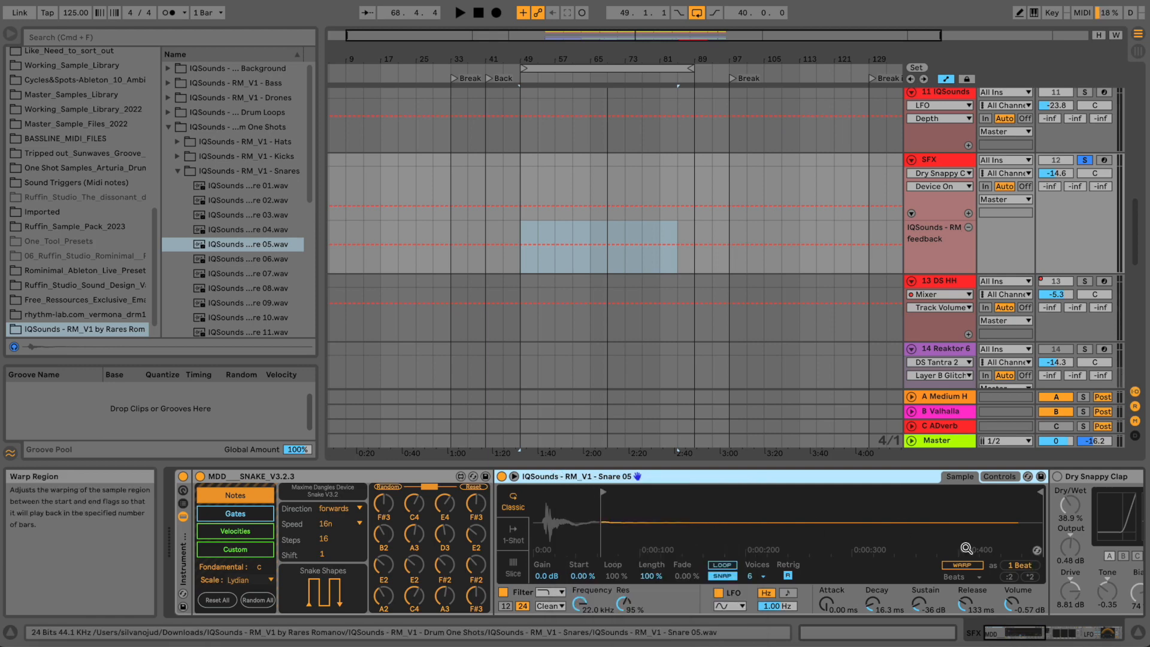
left_click(1037, 550)
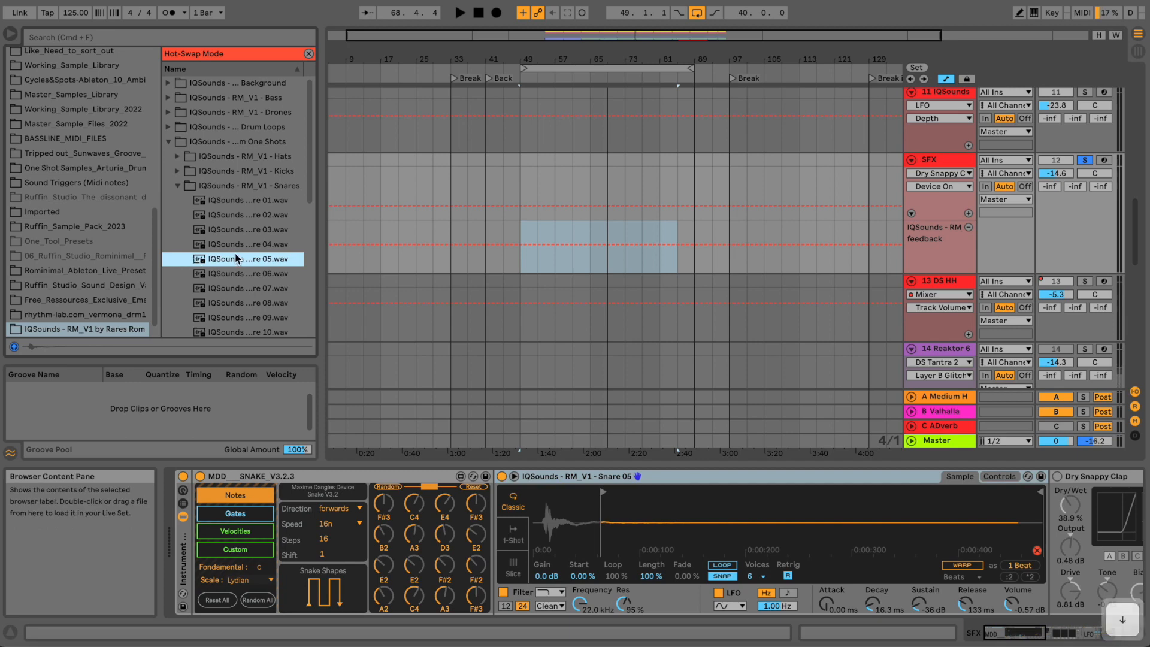
key("Down")
key("Up")
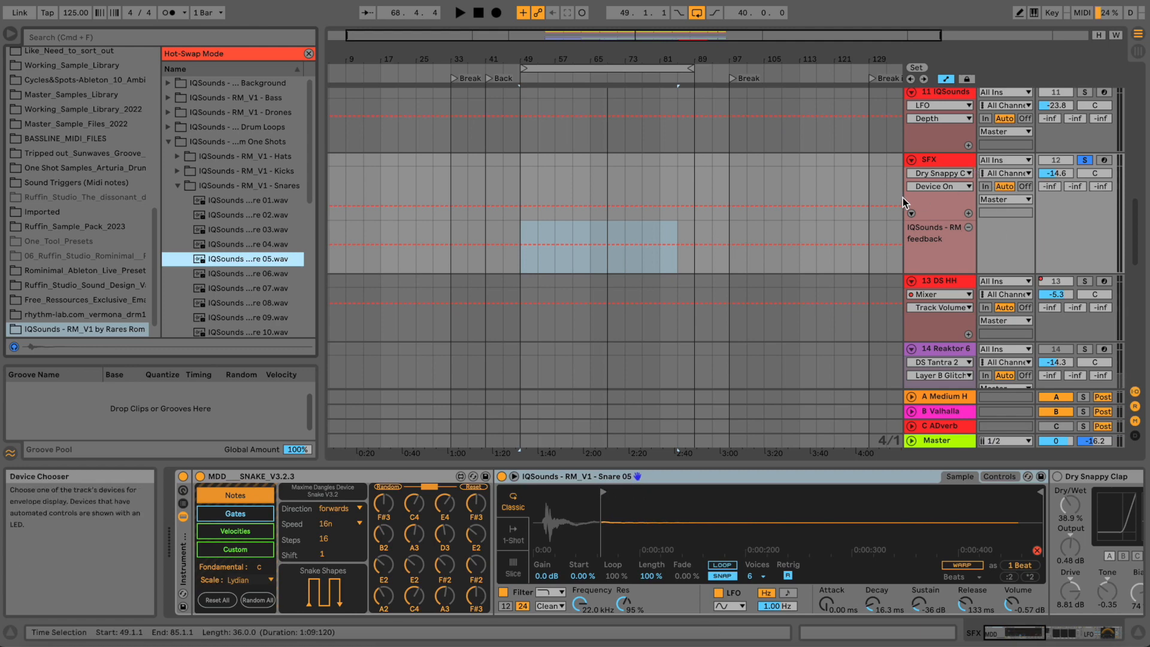
- Play the soloed loop, show the Snake sequencer's Gates page and switch its snake shape to the vertical arrows
key("space")
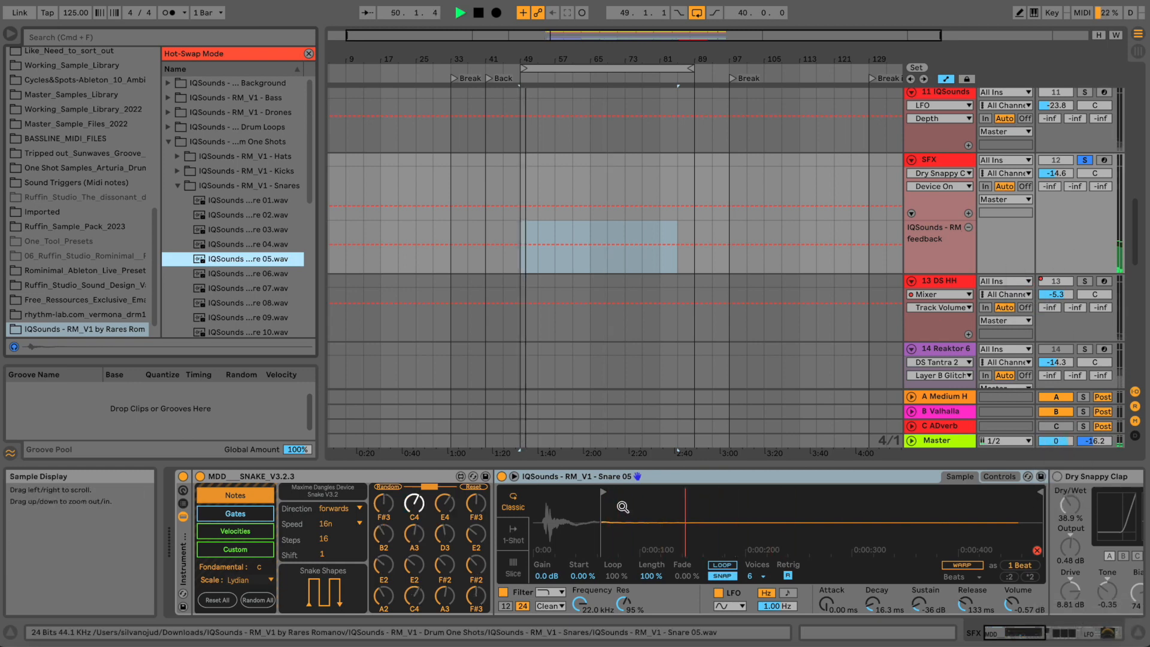
left_click(271, 514)
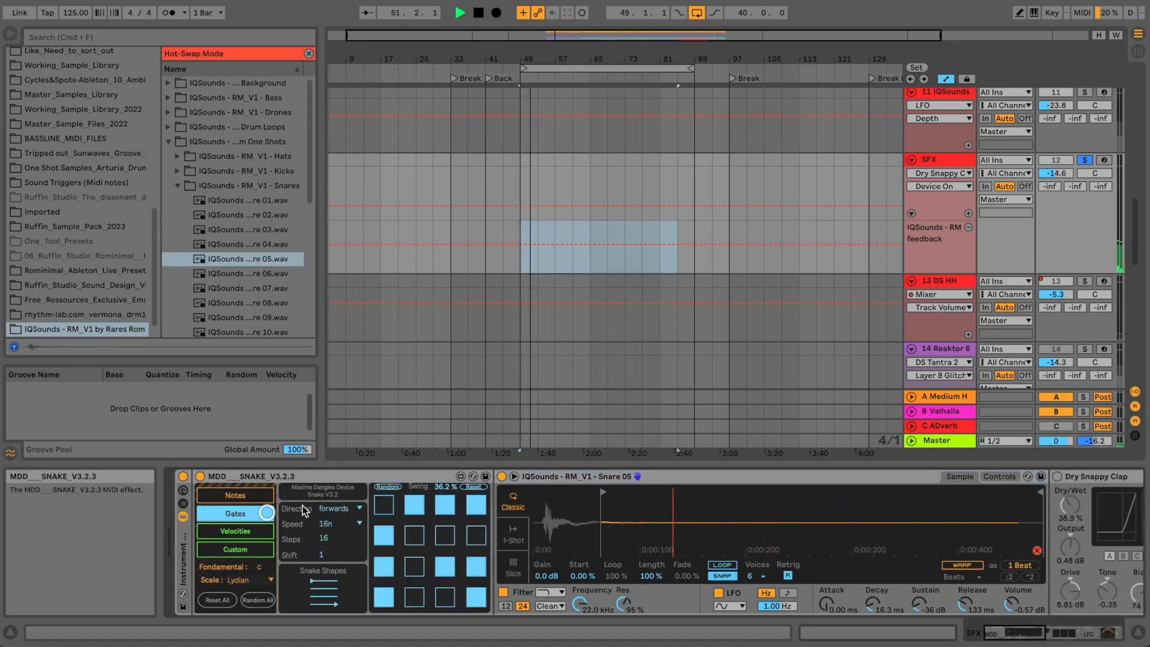
left_click(337, 575)
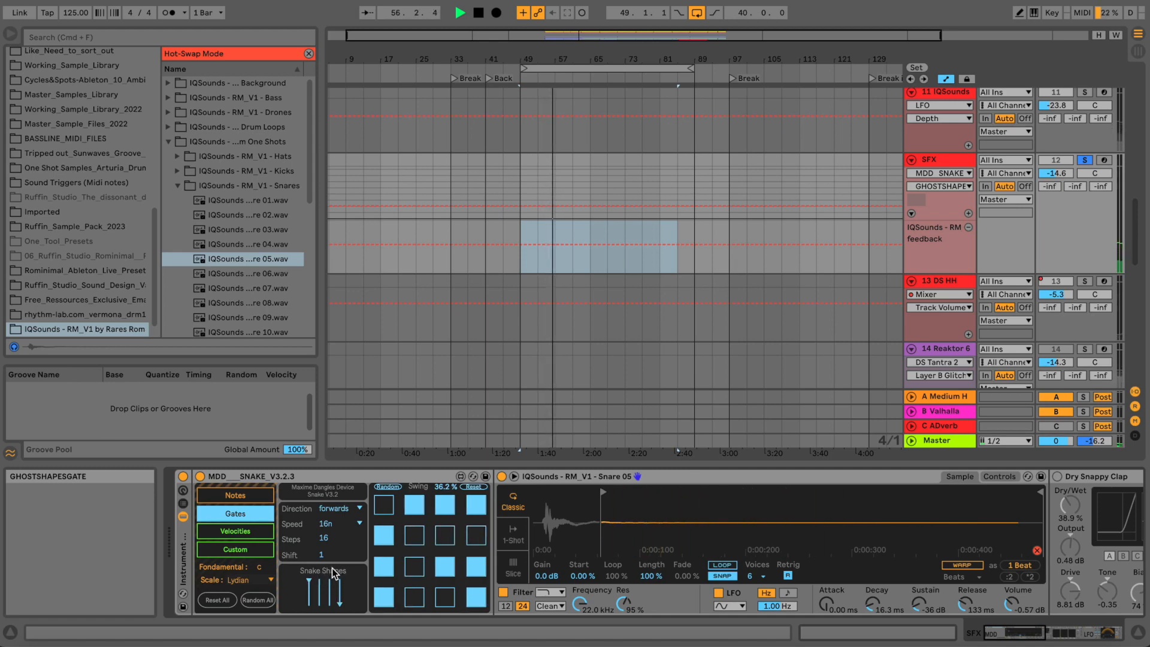
- Set the SFX track volume to -9.5 dB and stop playback
left_click_drag(1048, 174, 1048, 173)
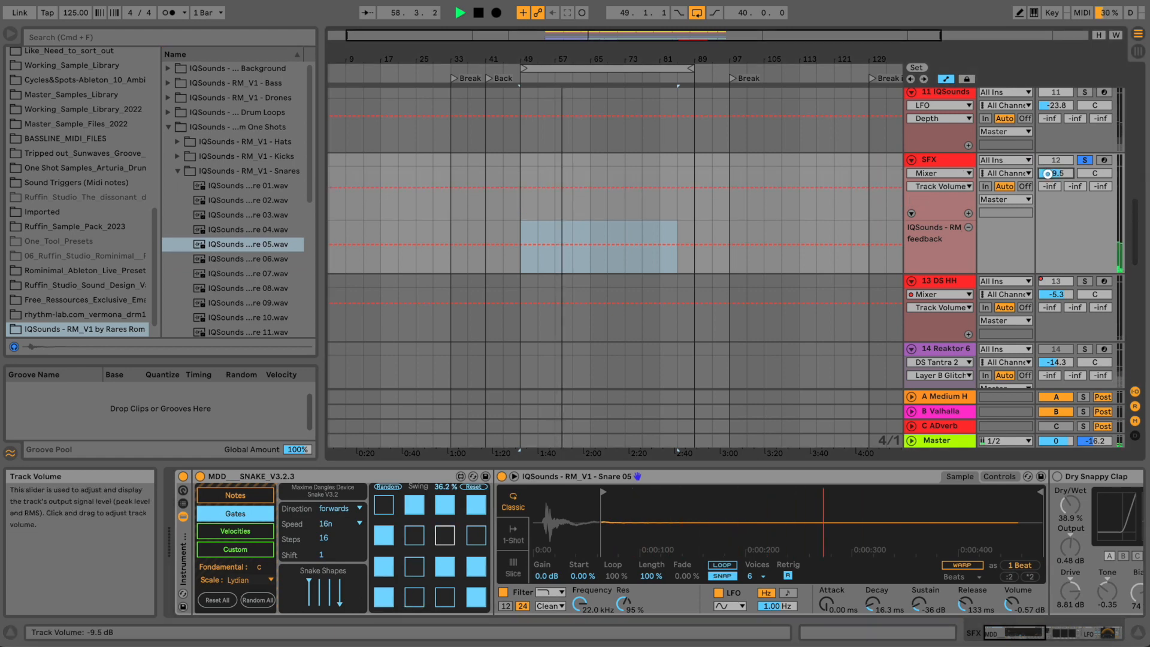
left_click_drag(1017, 640, 1045, 639)
key("space")
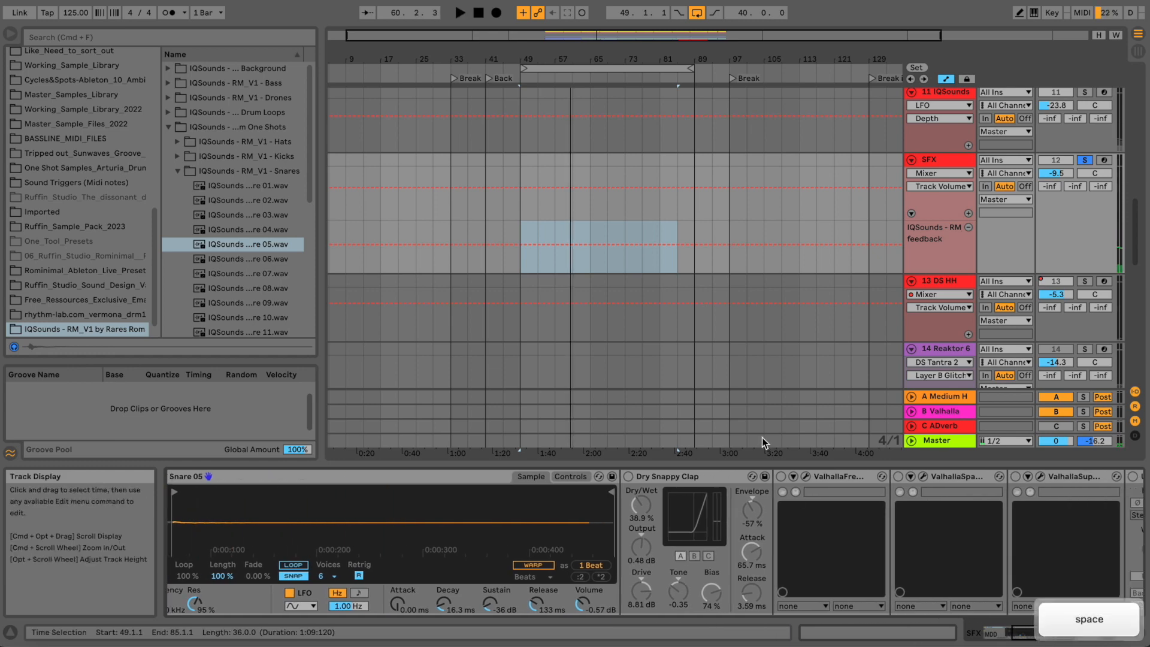
- Play the loop with the SFX effects enabled, unsolo the SFX track to hear the full mix, and stop playback
key("space")
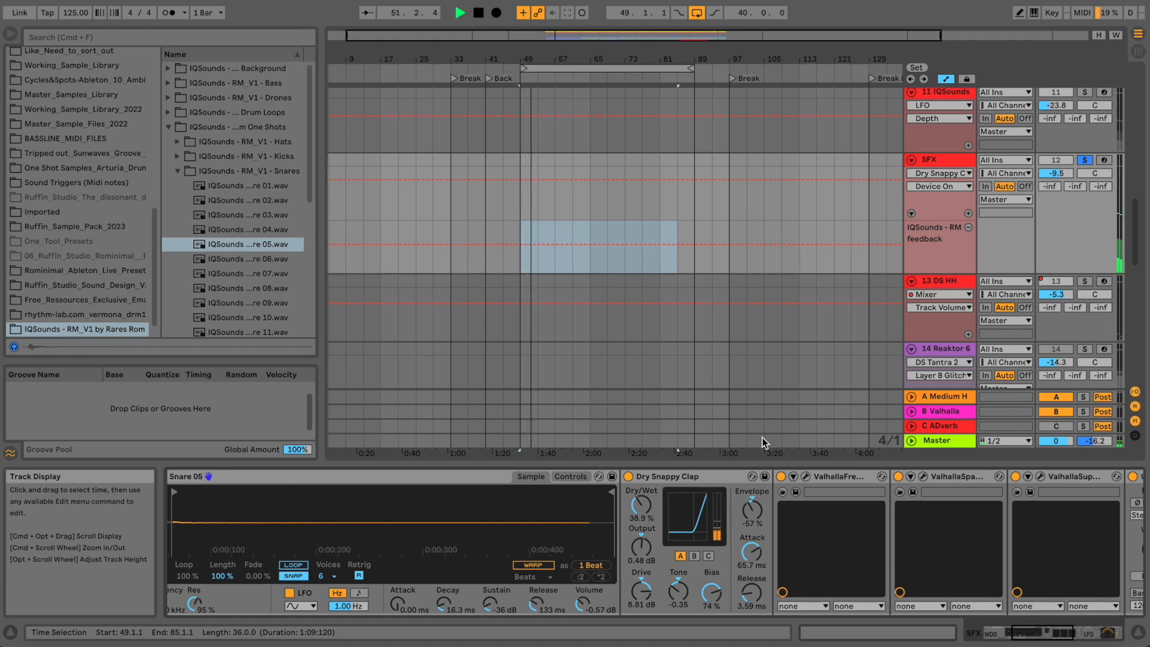
left_click(1083, 162)
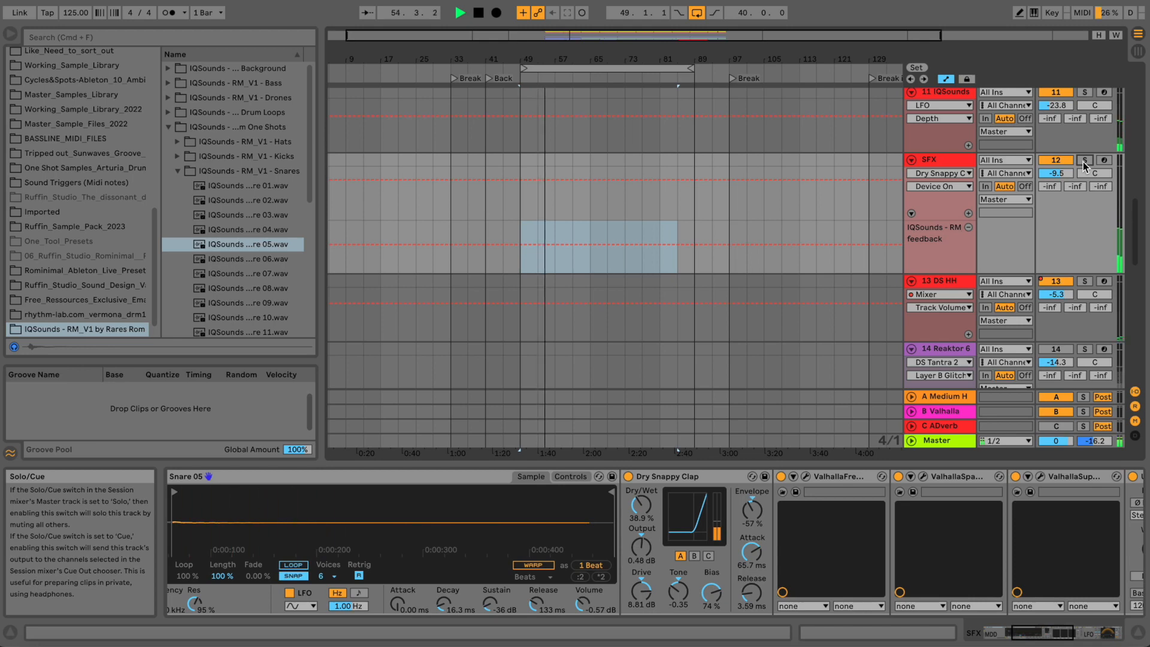
key("space")
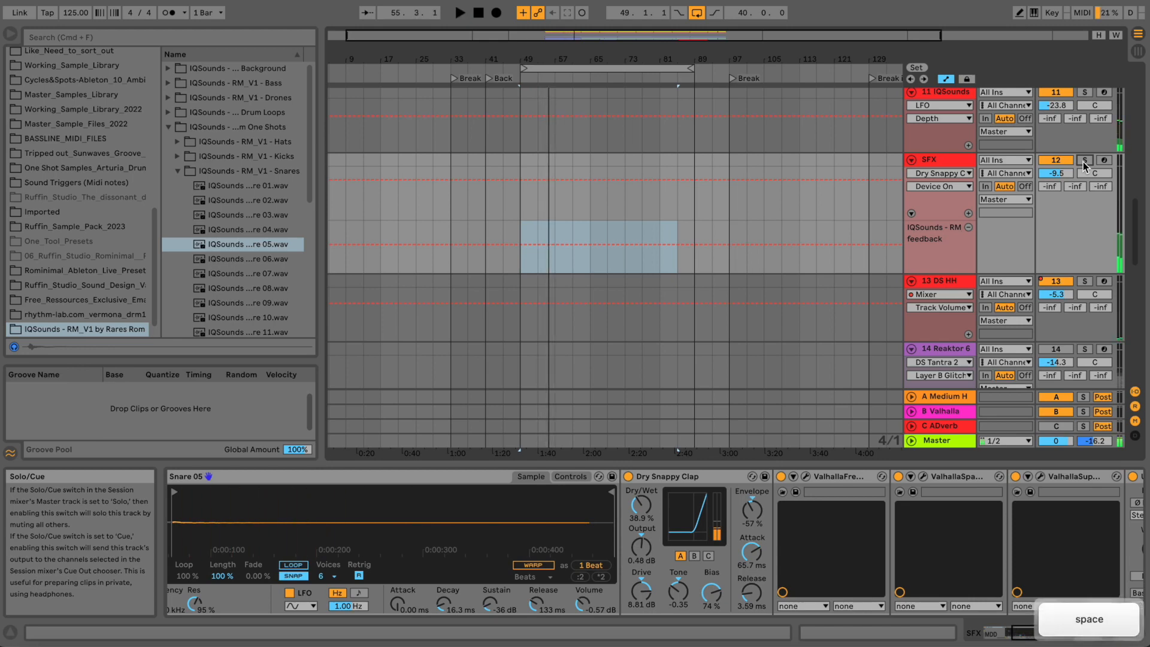
- Look up the Dry Snappy Clap preset's location in the browser through Hot-Swap and leave the swap mode
left_click(682, 481)
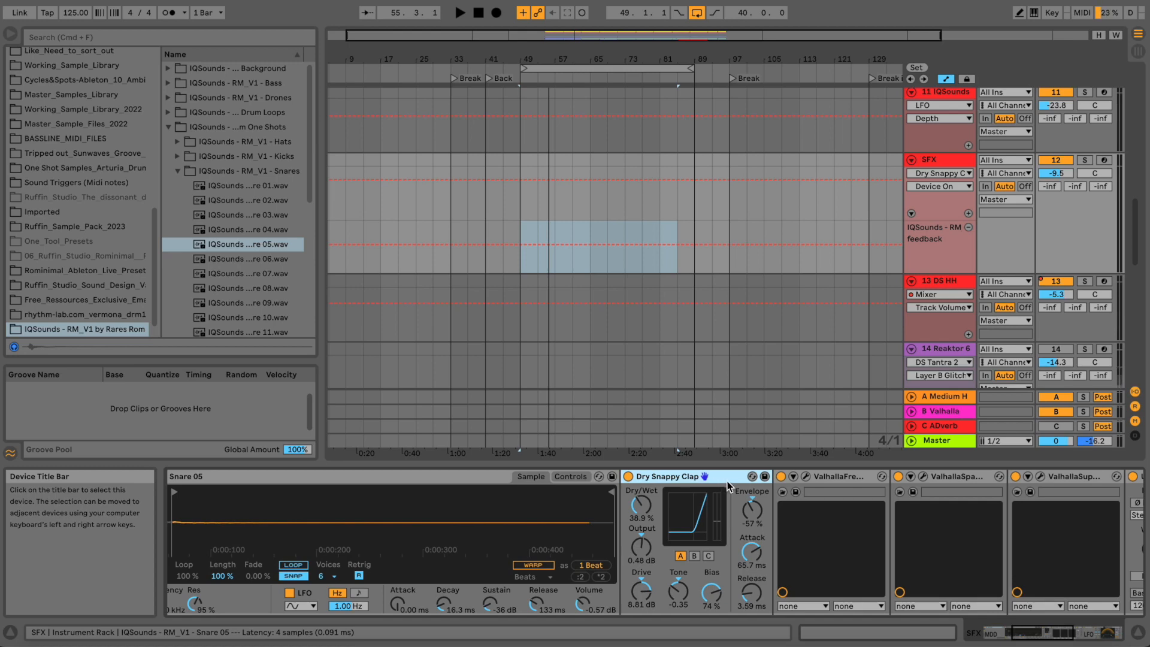
left_click(753, 477)
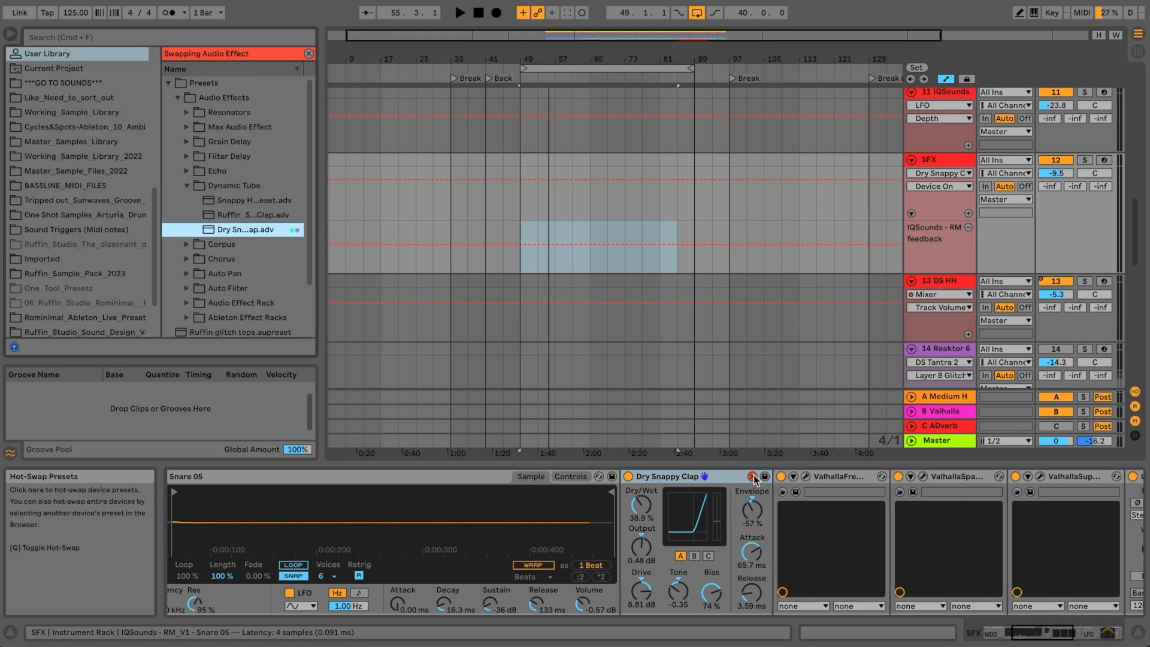
left_click(753, 478)
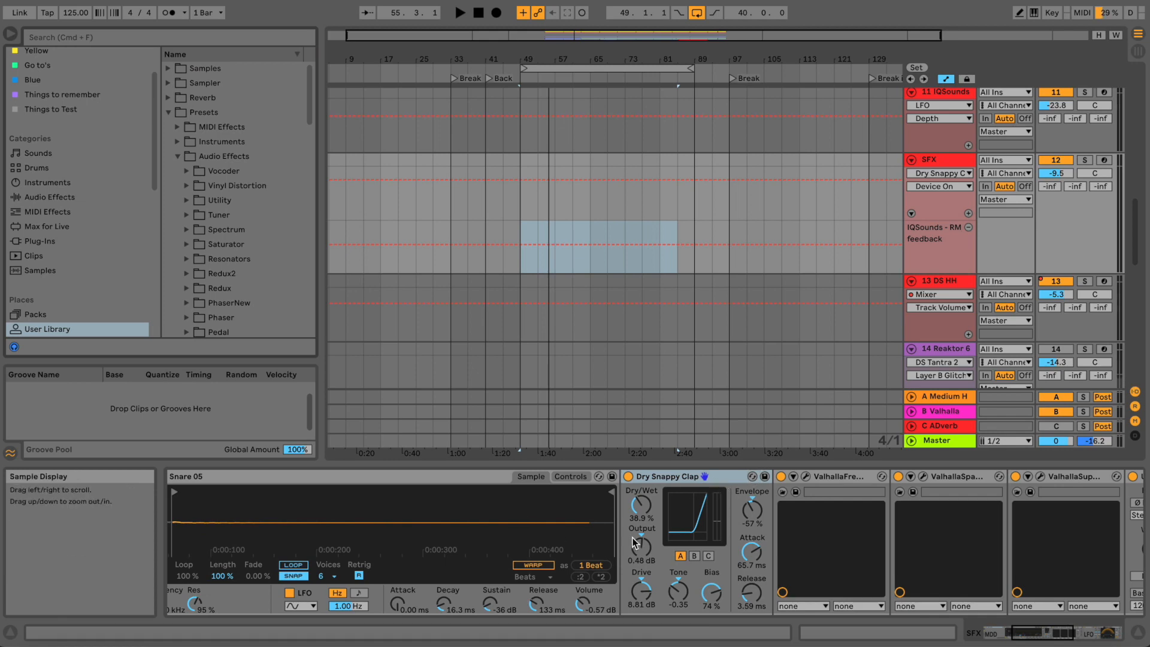
- Solo the SFX track and, during playback, set Dry Snappy Clap's Dry/Wet to 34.9 %, Tone to 0.02 and tube type to A
left_click(1085, 160)
key("space")
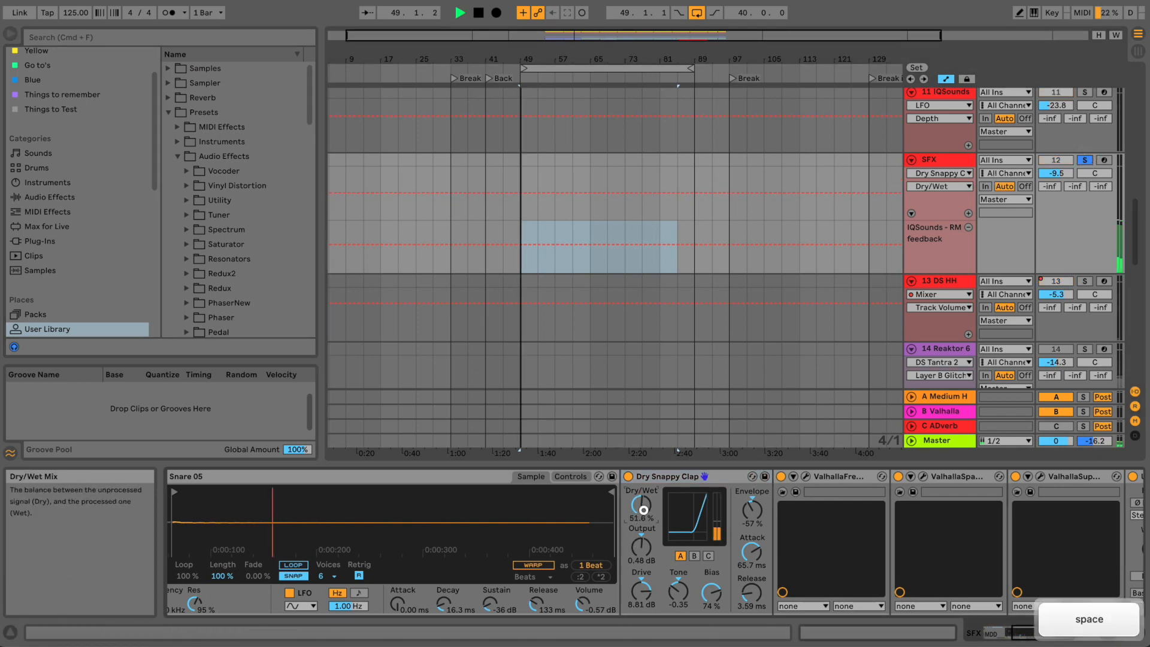
left_click_drag(641, 510, 644, 520)
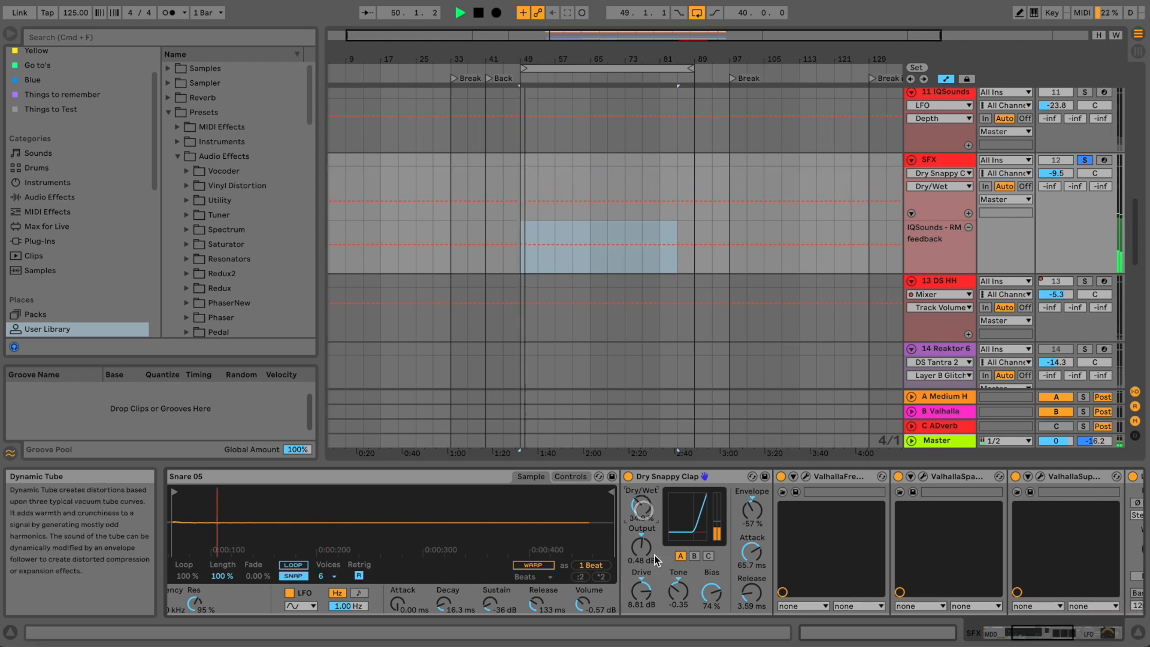
left_click_drag(676, 593, 673, 591)
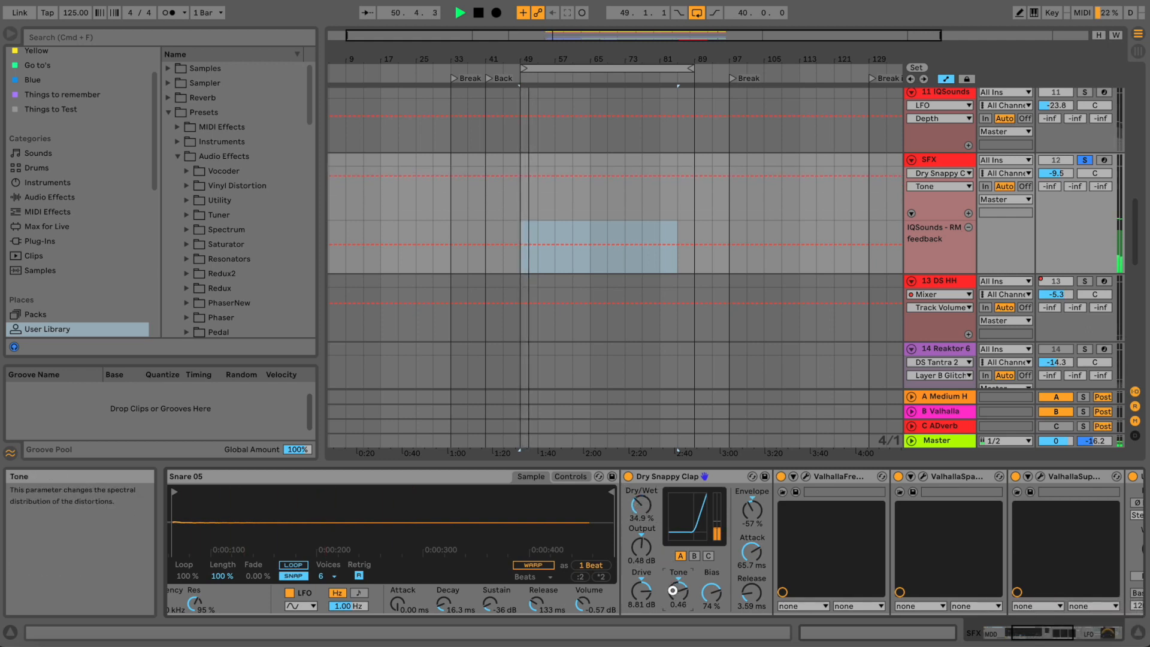
left_click(681, 558)
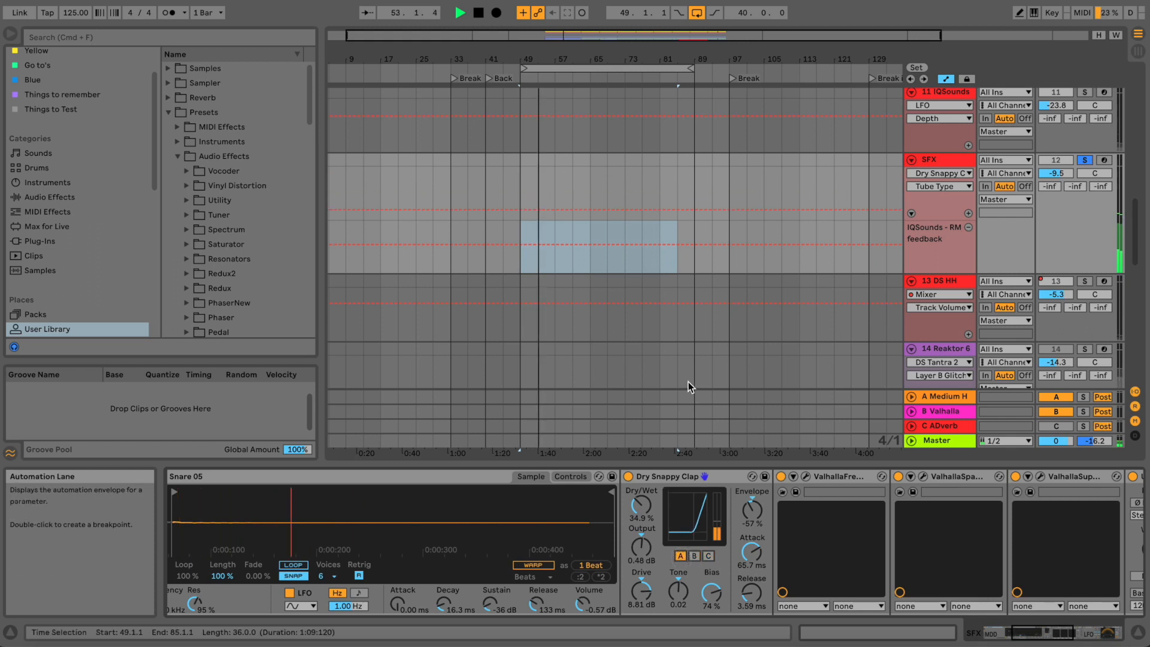
key("space")
- Open the ValhallaFreqEcho window and leave only FreqEcho and Dry Snappy Clap enabled, with the other Valhalla effects bypassed
left_click(781, 476)
left_click(780, 476)
left_click(806, 476)
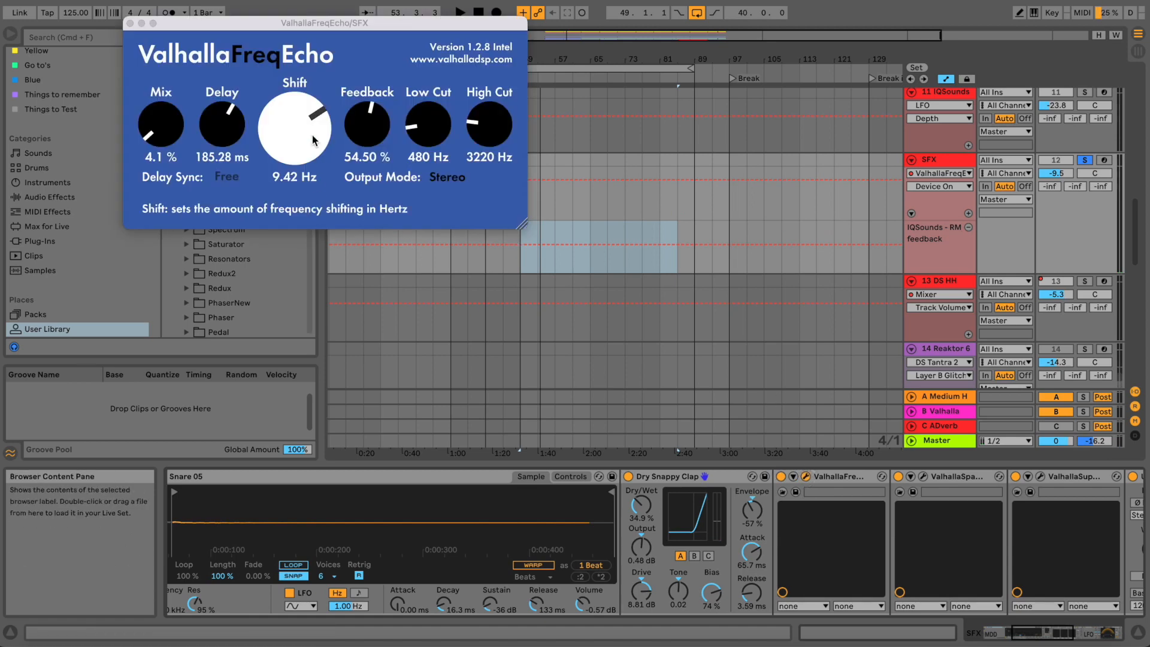
key("m")
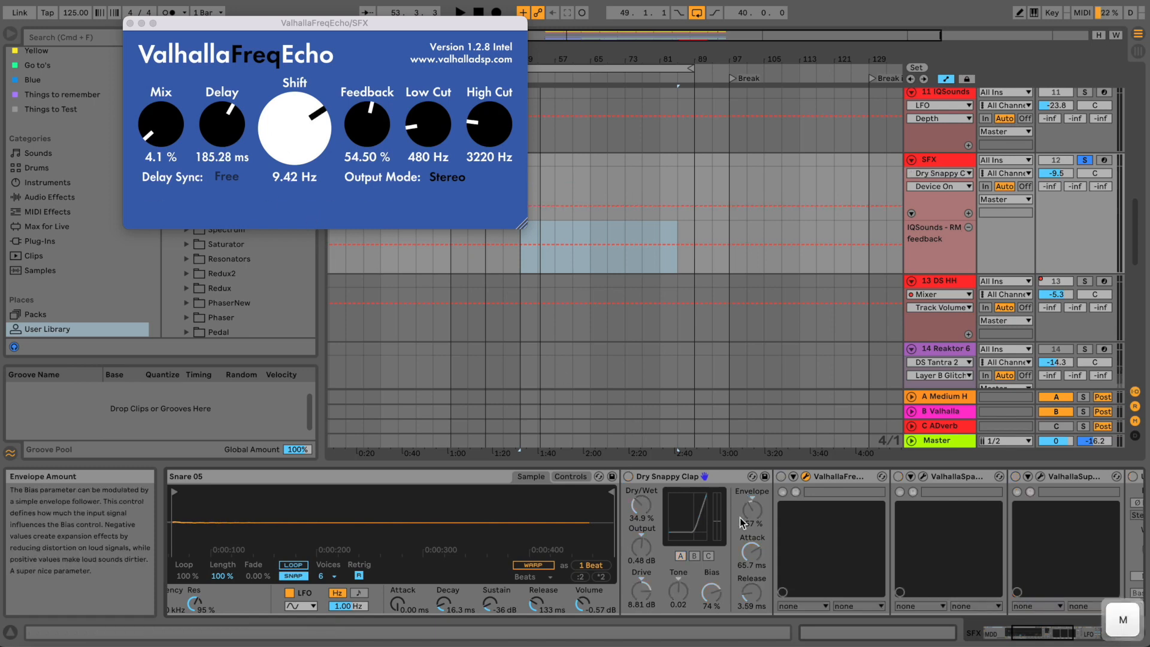
left_click(782, 476)
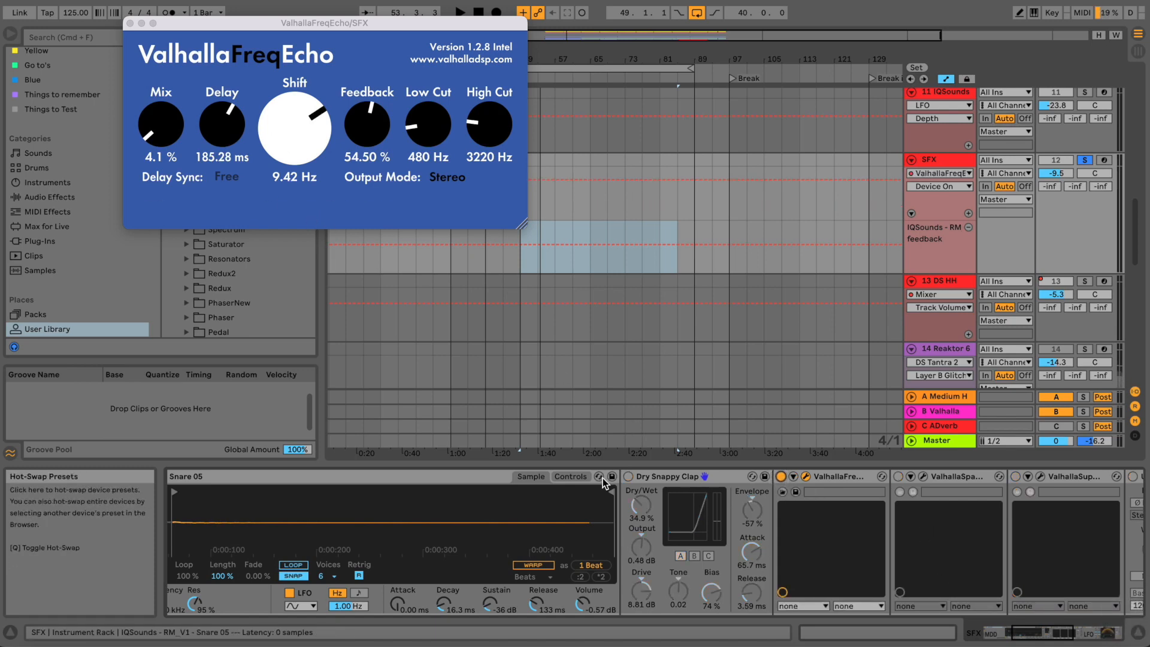
left_click(627, 476)
left_click(647, 480)
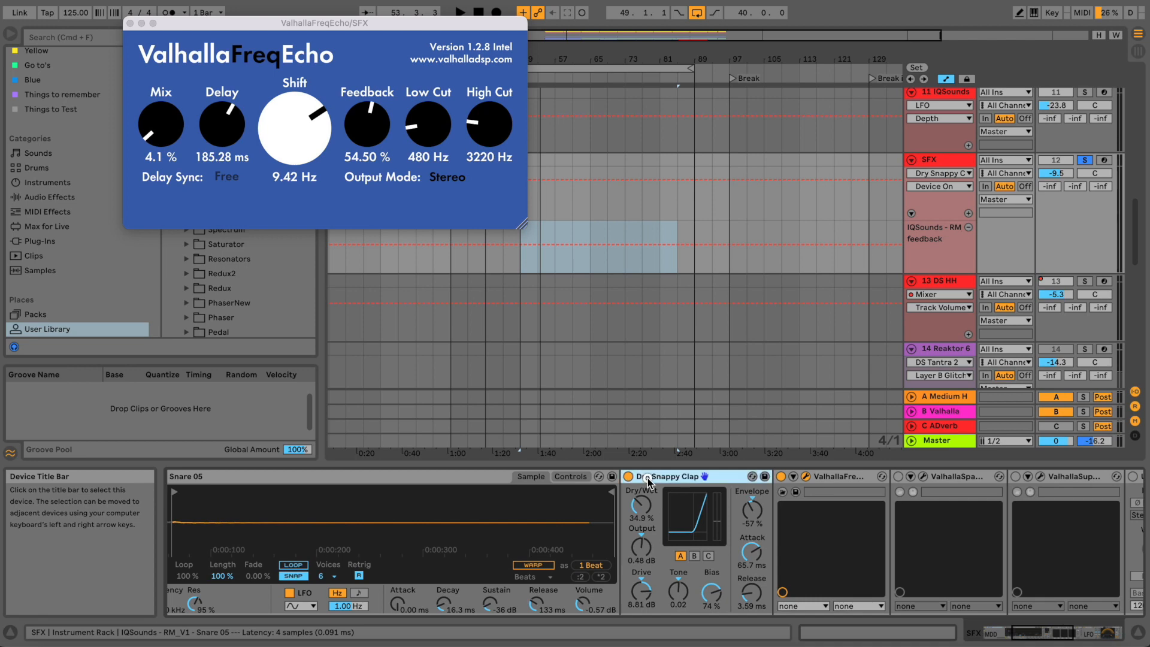
left_click(821, 476)
- During playback, set ValhallaFreqEcho to 19.6 % Mix, 105.41 ms Delay, -0.10 Hz Shift and 51.30 % Feedback
key("space")
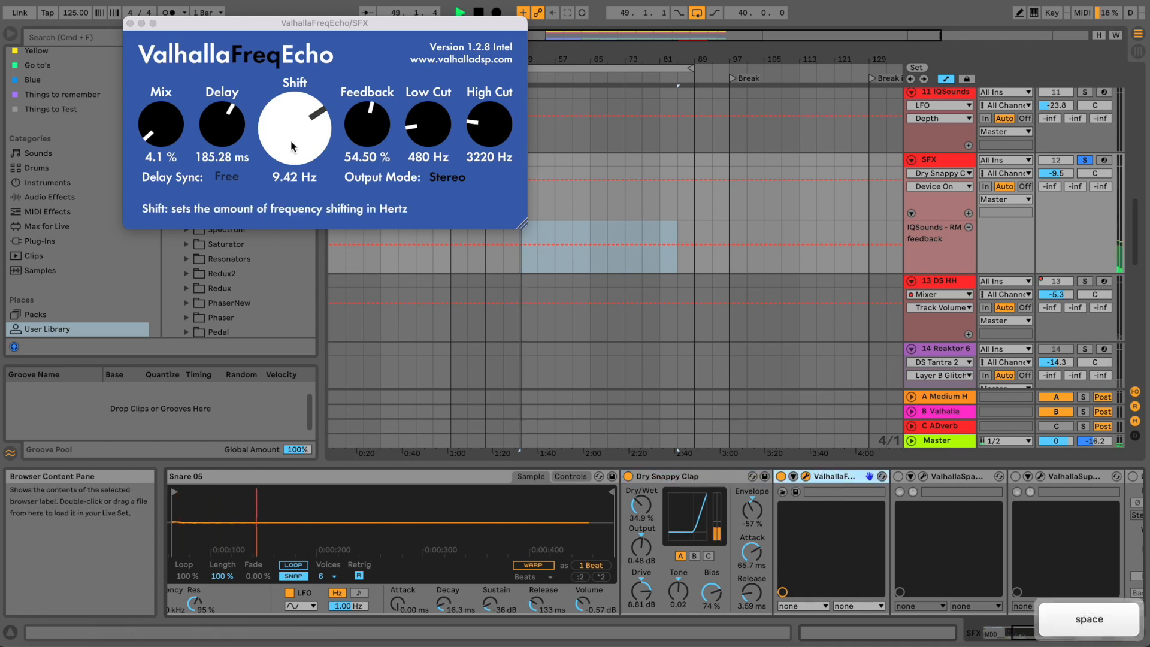
left_click_drag(290, 133, 289, 118)
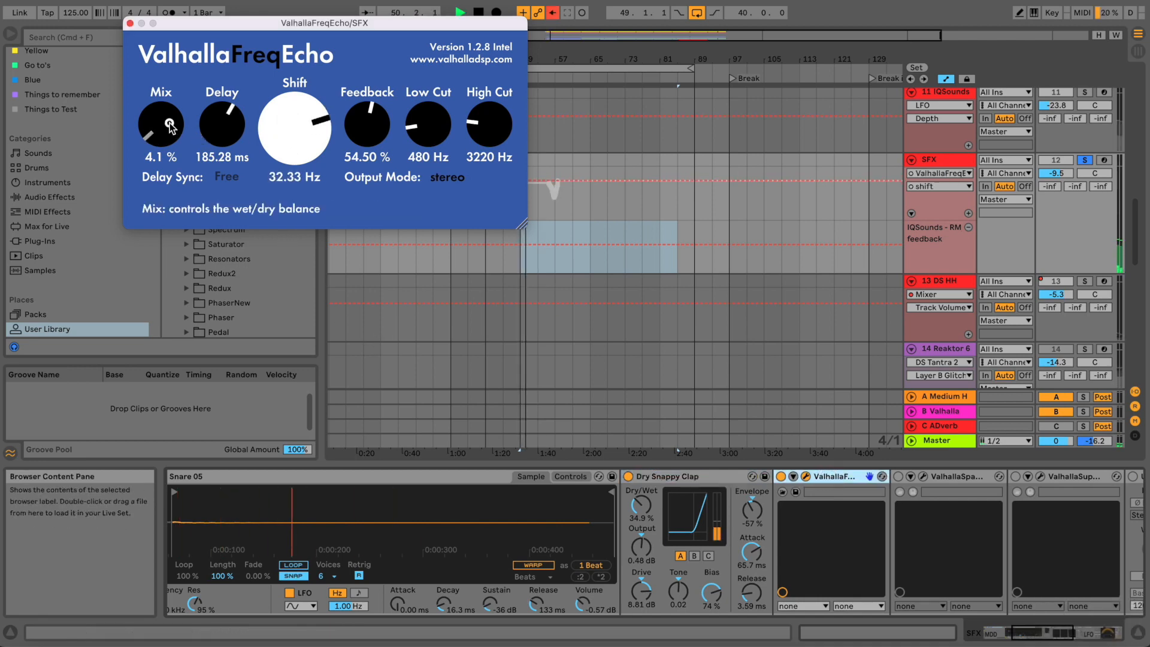
left_click_drag(169, 122, 170, 83)
left_click_drag(222, 123, 205, 136)
left_click_drag(350, 124, 338, 89)
left_click_drag(293, 127, 320, 150)
mouse_move(224, 143)
left_mouse_down()
mouse_move(160, 125)
mouse_move(223, 120)
left_mouse_up()
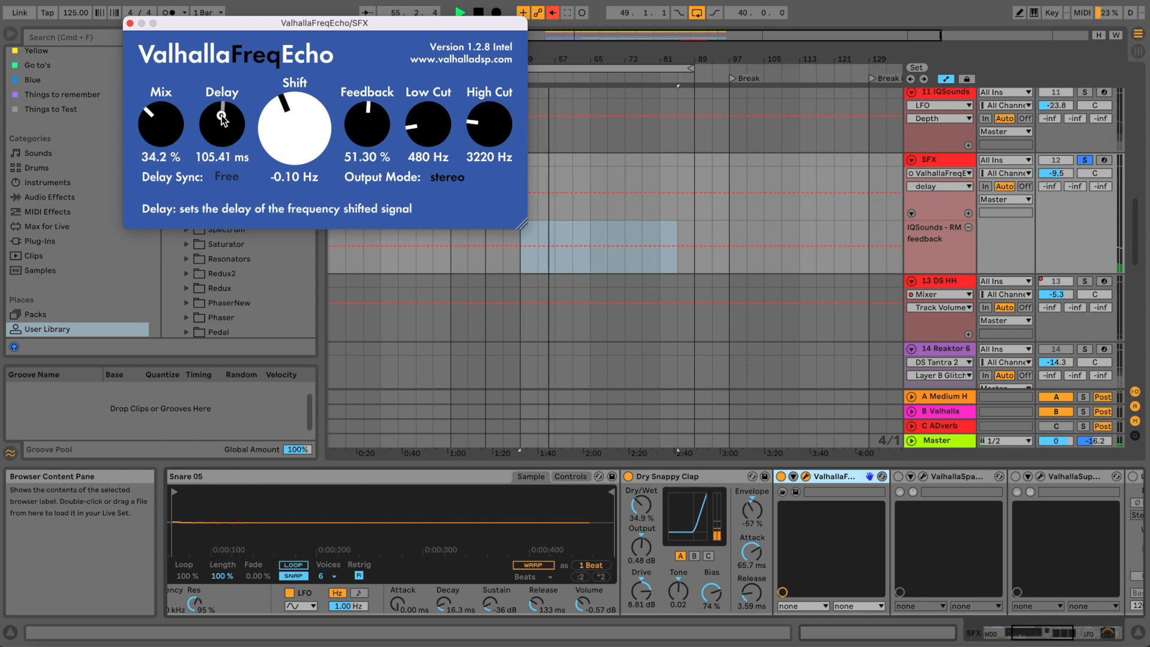
left_click_drag(173, 138, 173, 165)
- Enable ValhallaSpaceModulator, open its window and move it lower on the screen
left_click(894, 483)
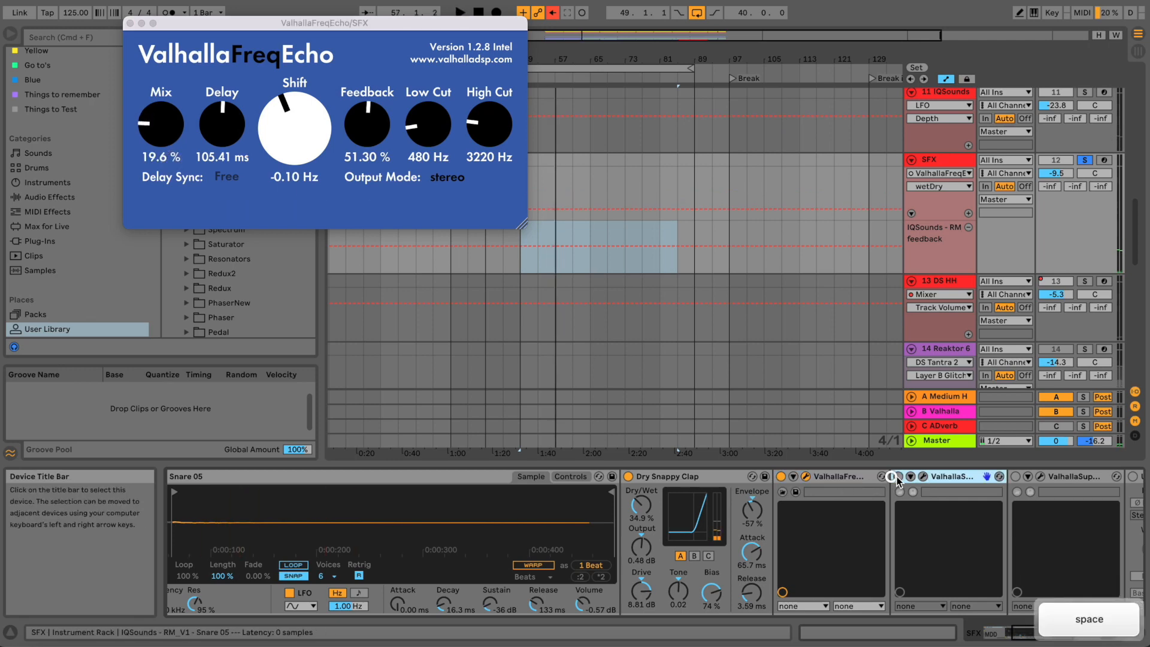
left_click(898, 478)
left_click(923, 476)
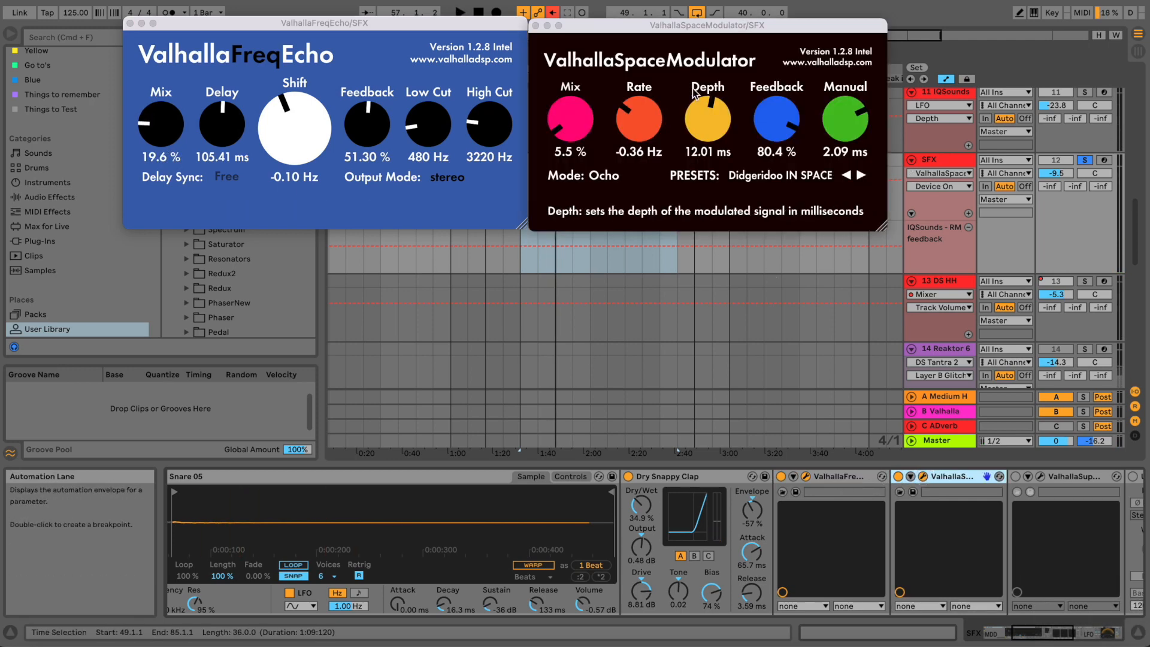
left_click_drag(659, 17, 660, 64)
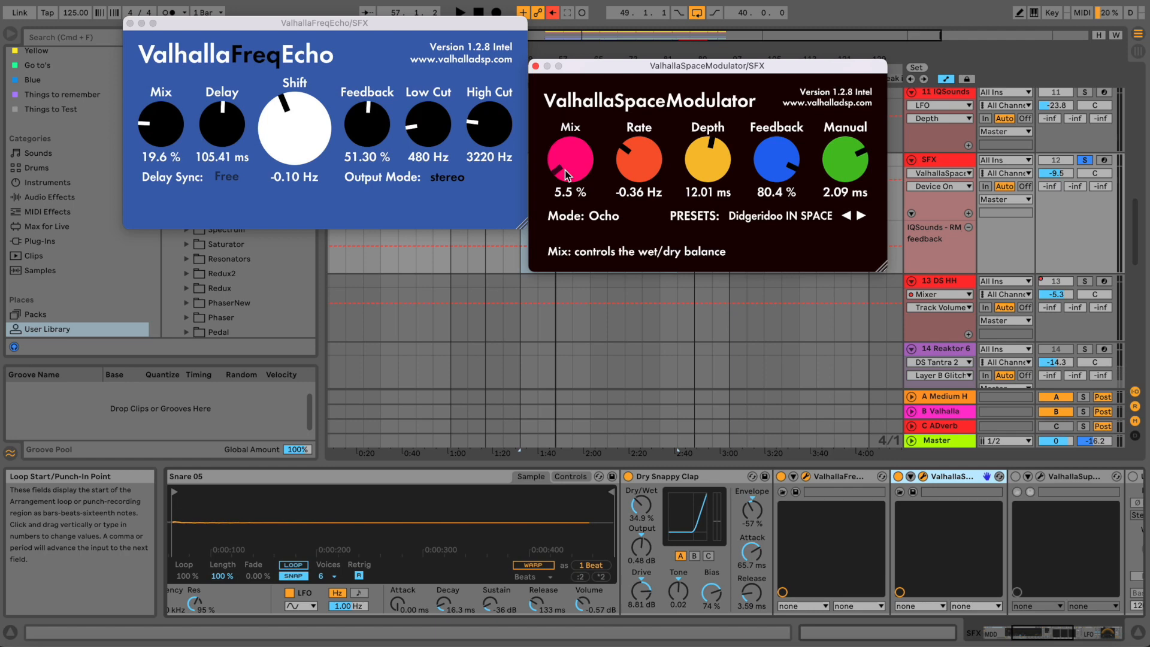
- Set ValhallaSpaceModulator's Mix to 11.4 % during playback and close both Valhalla plug-in windows
key("space")
left_click_drag(577, 157, 577, 144)
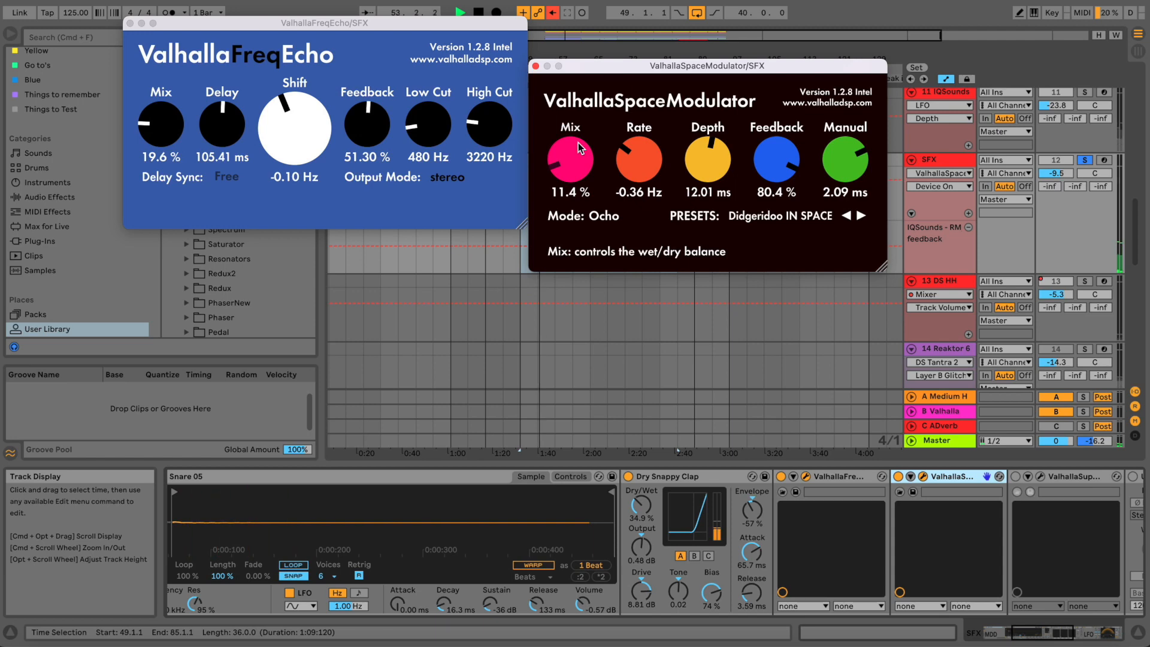
left_click(535, 68)
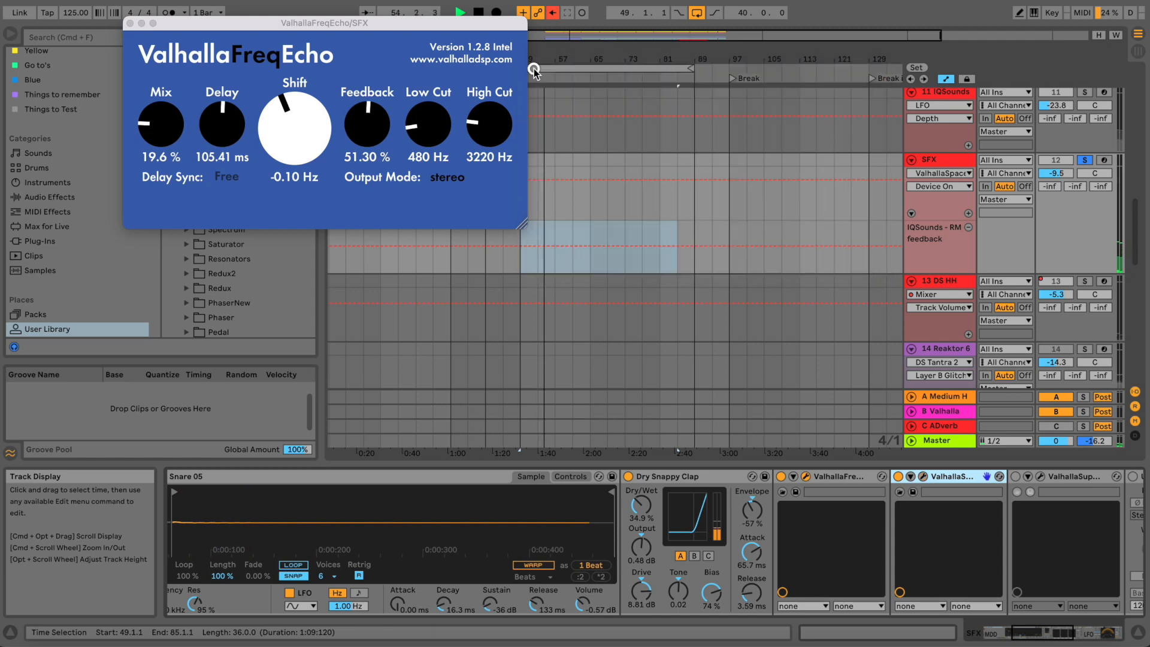
left_click(130, 24)
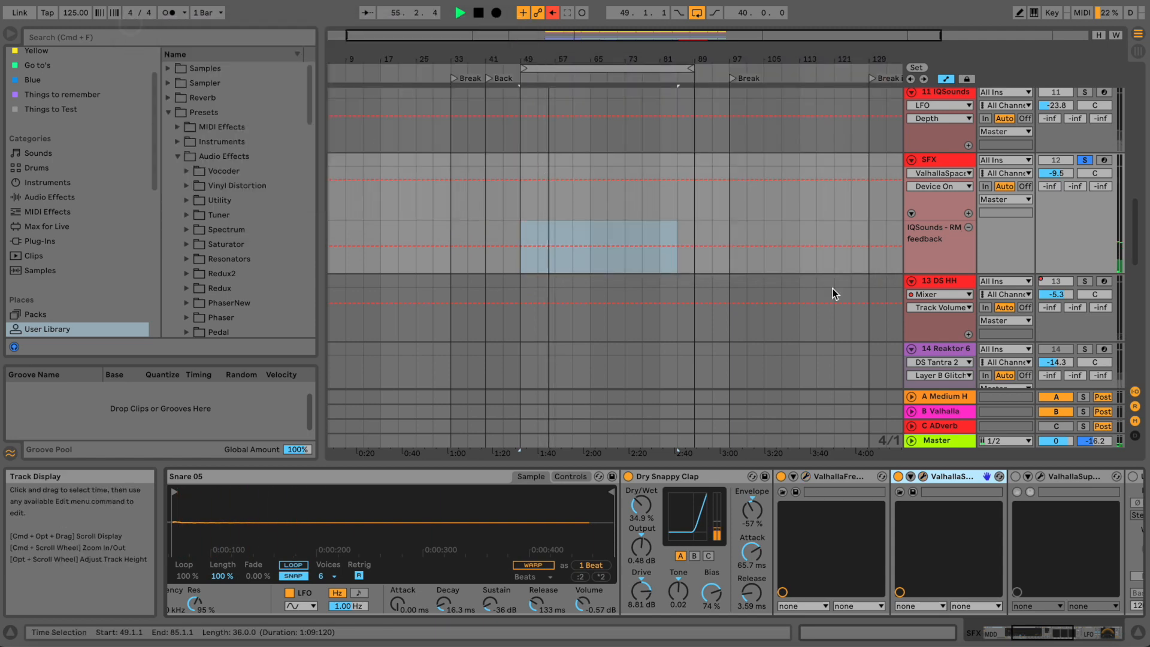
- Set the SFX track volume to -5.8 dB, show the remaining effects in its chain and stop playback
left_click_drag(1067, 175, 1069, 174)
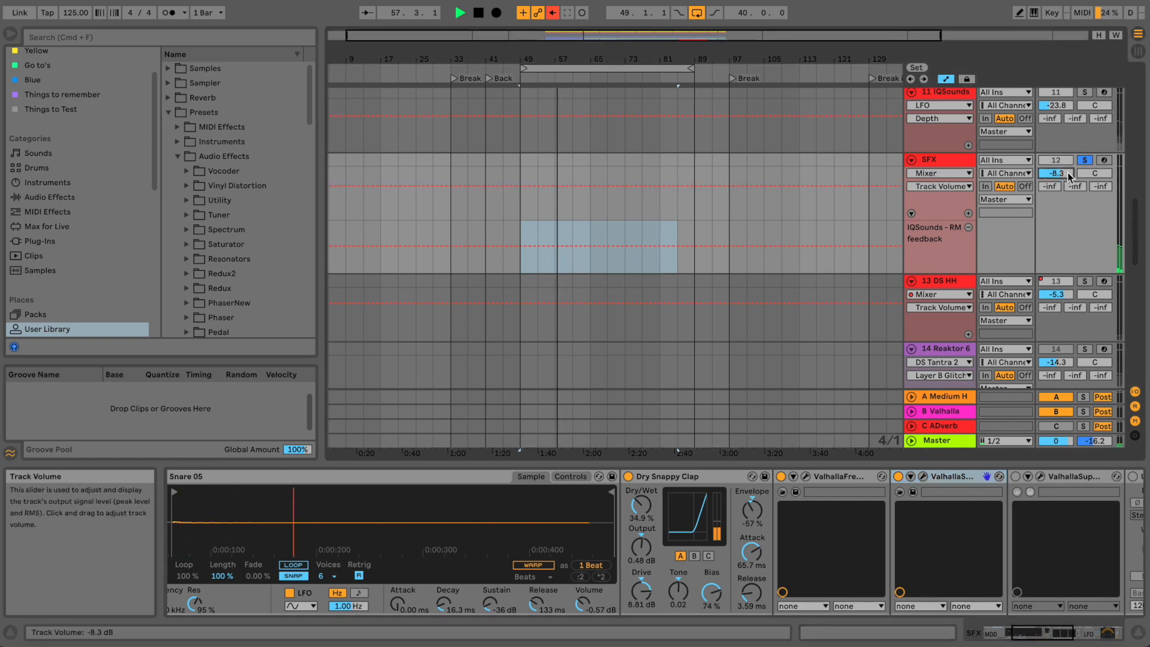
key("XF86AudioRaiseVolume")
left_click_drag(1069, 176, 1069, 172)
left_click(1060, 637)
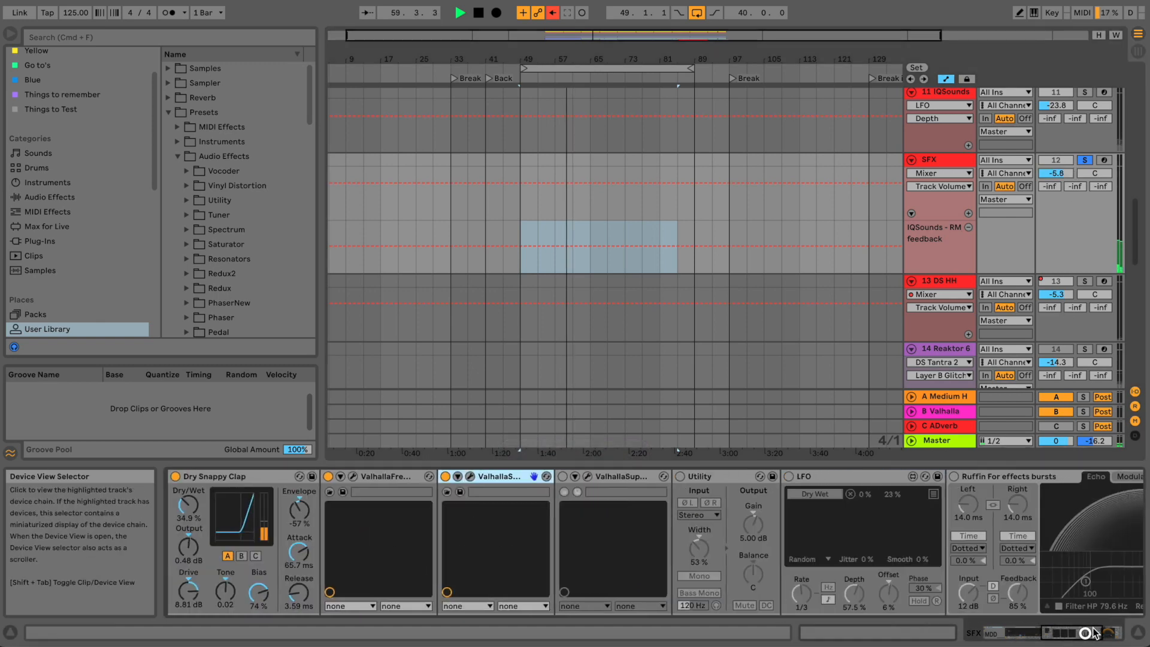
key("space")
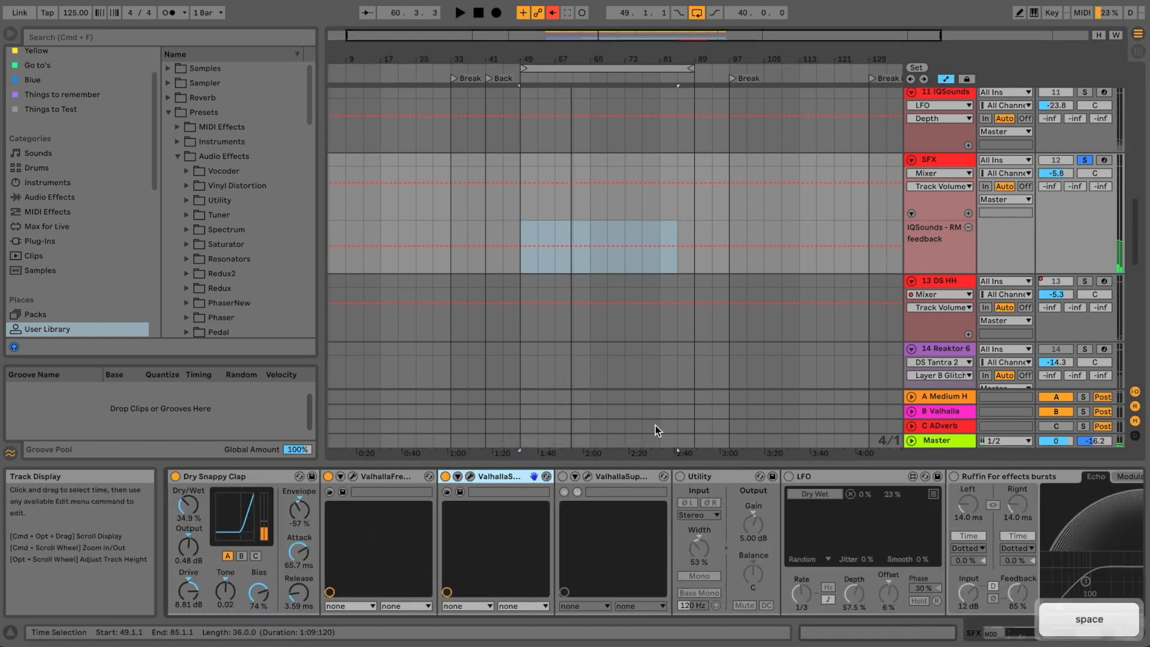
- Enable ValhallaSupermassive on the SFX track, open its plug-in window and move it slightly higher
left_click(564, 477)
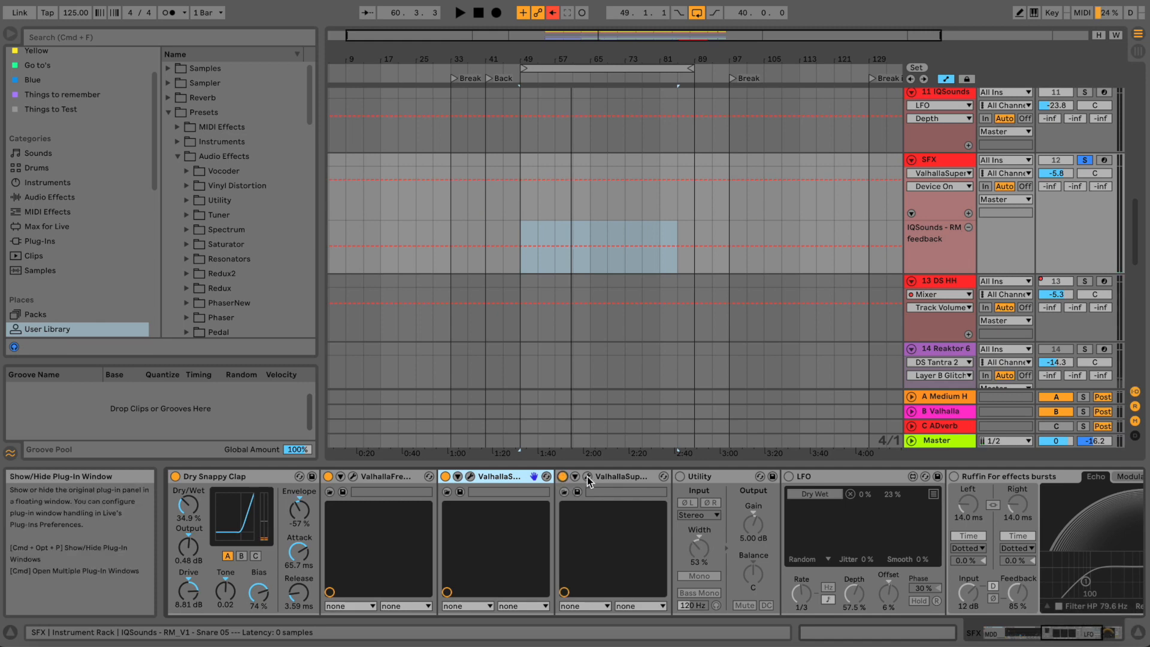
left_click(588, 477)
left_click_drag(595, 102, 593, 77)
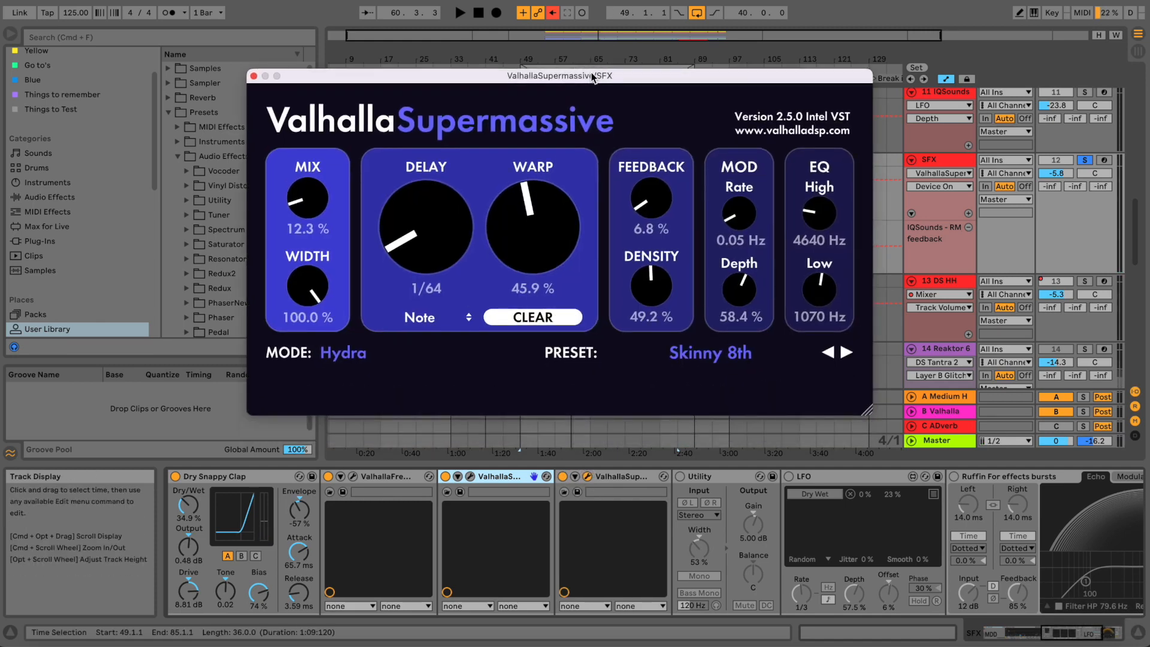
- During playback, set ValhallaSupermassive's Width to 59.2 %, Mix to 20.0 %, Warp to 33.8 % and Delay to 1/4
key("space")
left_click_drag(328, 281, 320, 331)
left_click_drag(306, 198, 307, 164)
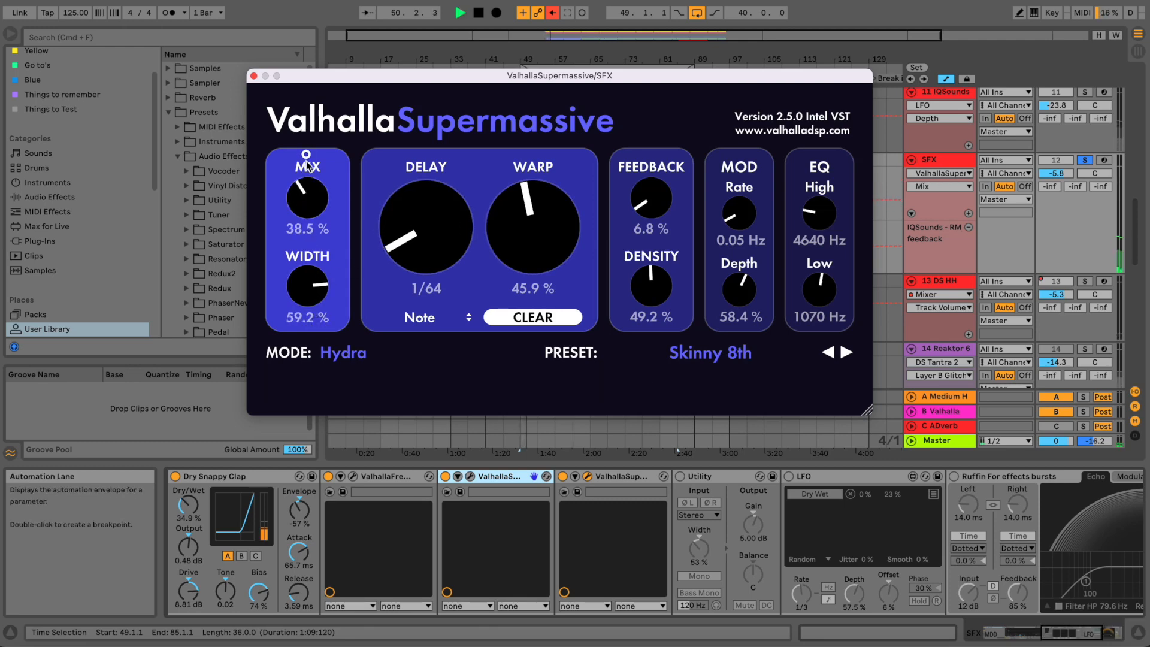
left_click_drag(307, 92, 301, 196)
left_click_drag(524, 222, 434, 132)
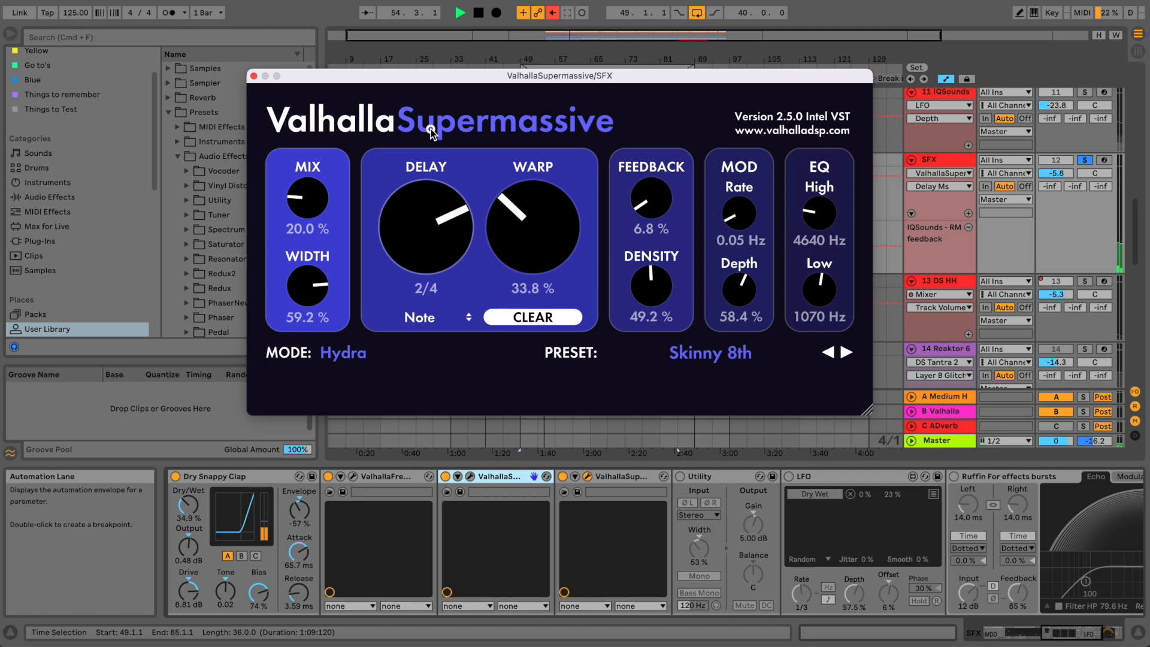
left_click_drag(431, 132, 431, 135)
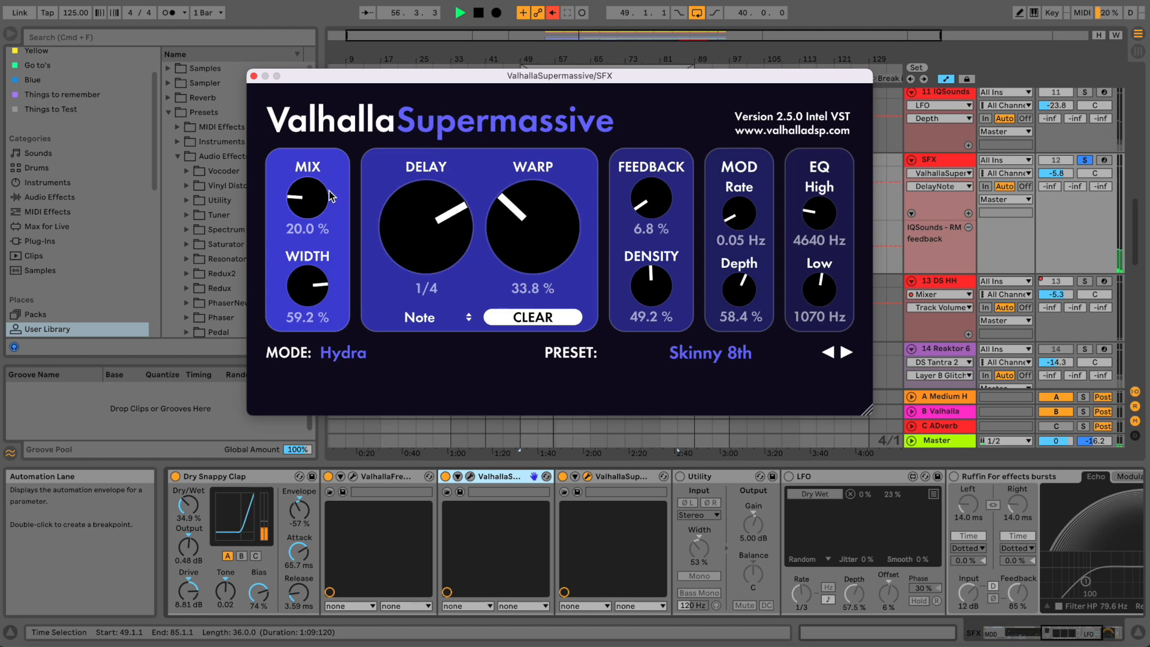
- Set ValhallaSupermassive's Feedback to 0.1 % and Warp to 15.5 %, and stop playback
mouse_move(534, 216)
left_click_drag(653, 195, 653, 226)
left_click_drag(530, 203, 530, 263)
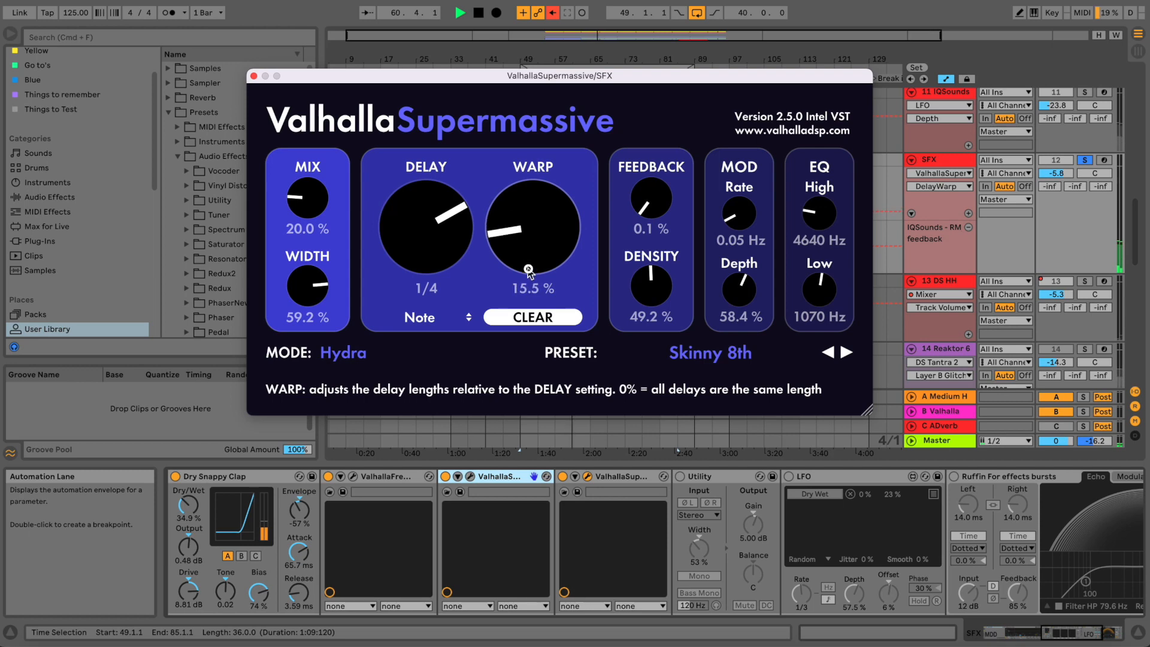
key("space")
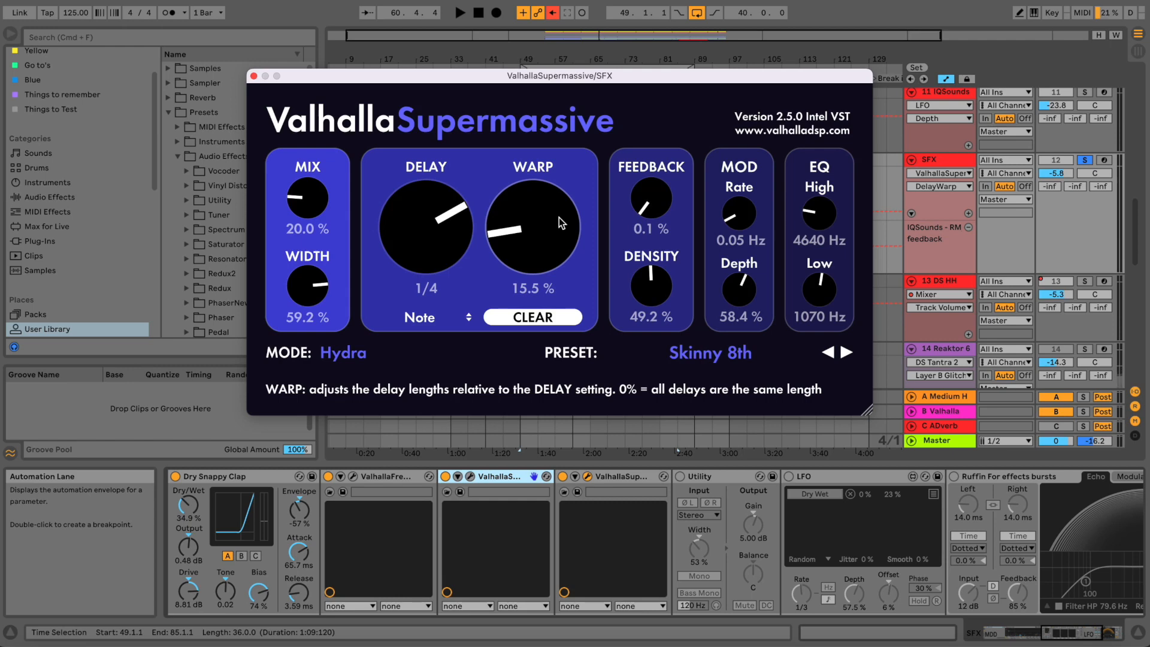
- During playback, set ValhallaSupermassive's Width to 37.0 % and Mix to 5.7 %
key("space")
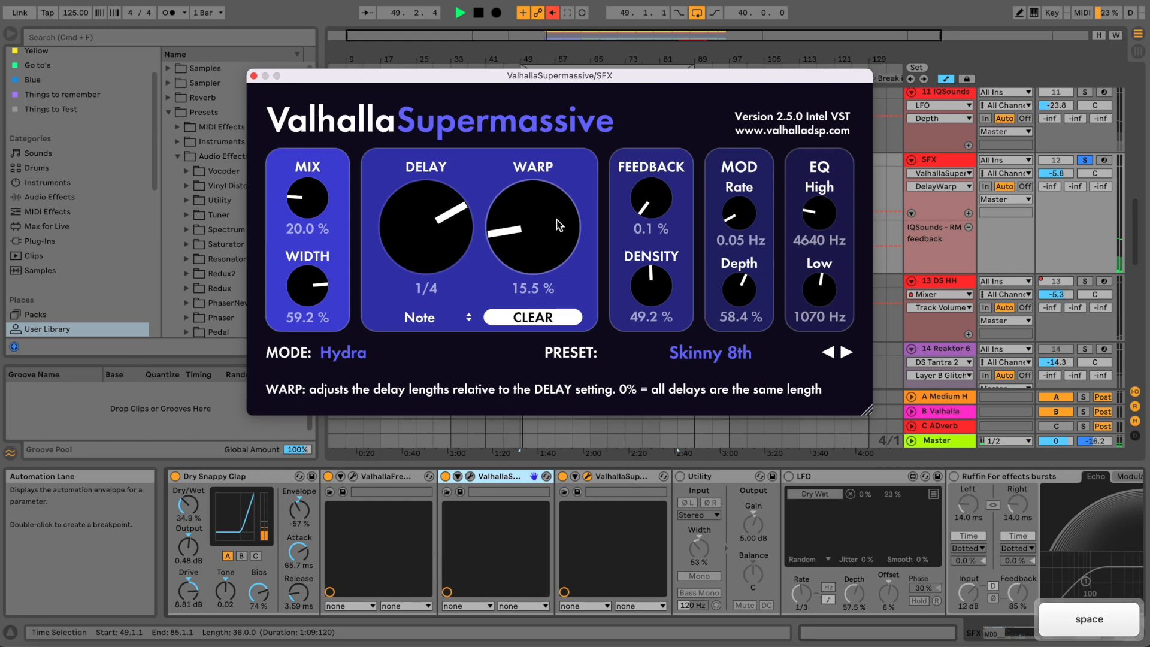
left_click_drag(307, 288, 306, 300)
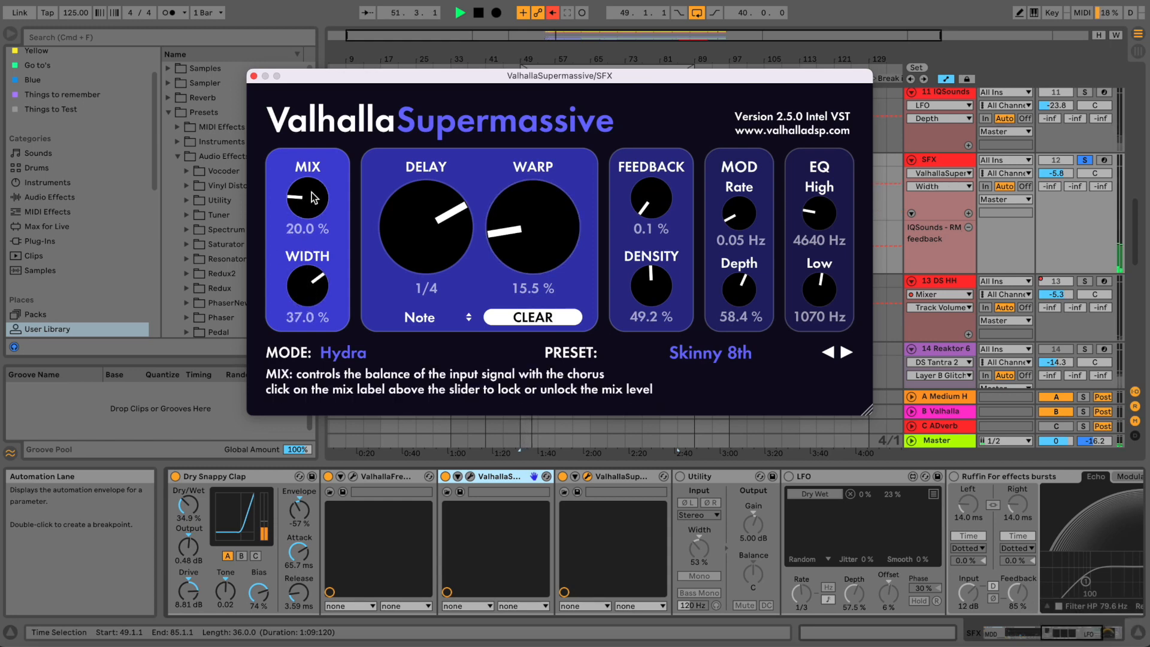
key("space")
left_click_drag(312, 217, 313, 226)
key("space")
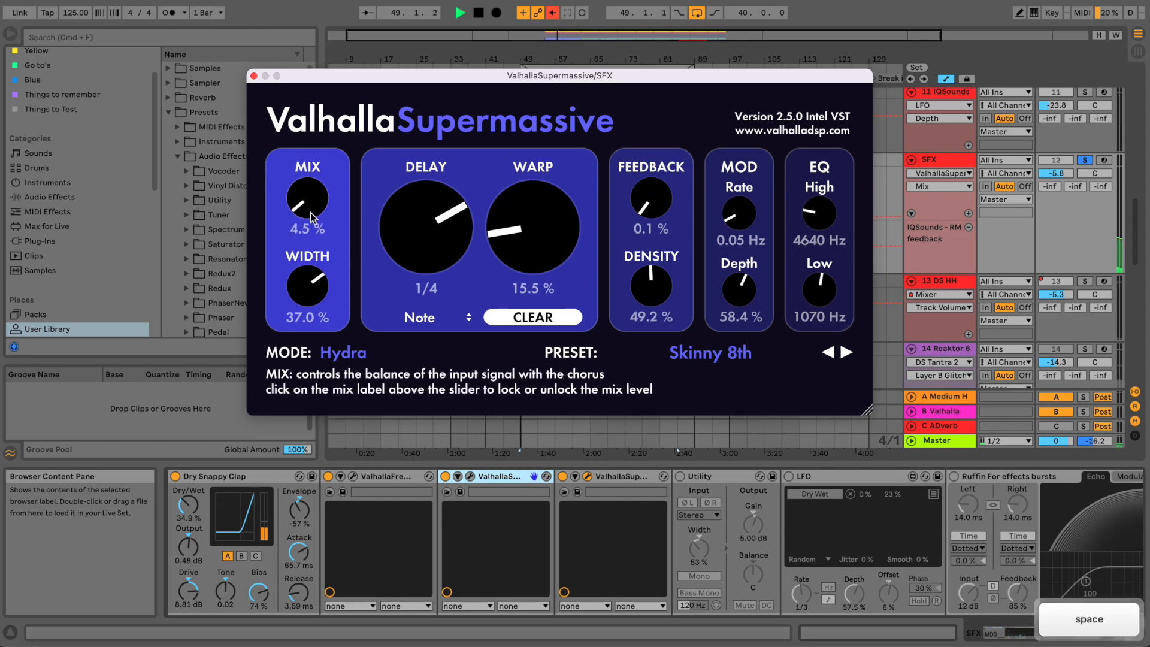
left_click_drag(310, 213, 311, 210)
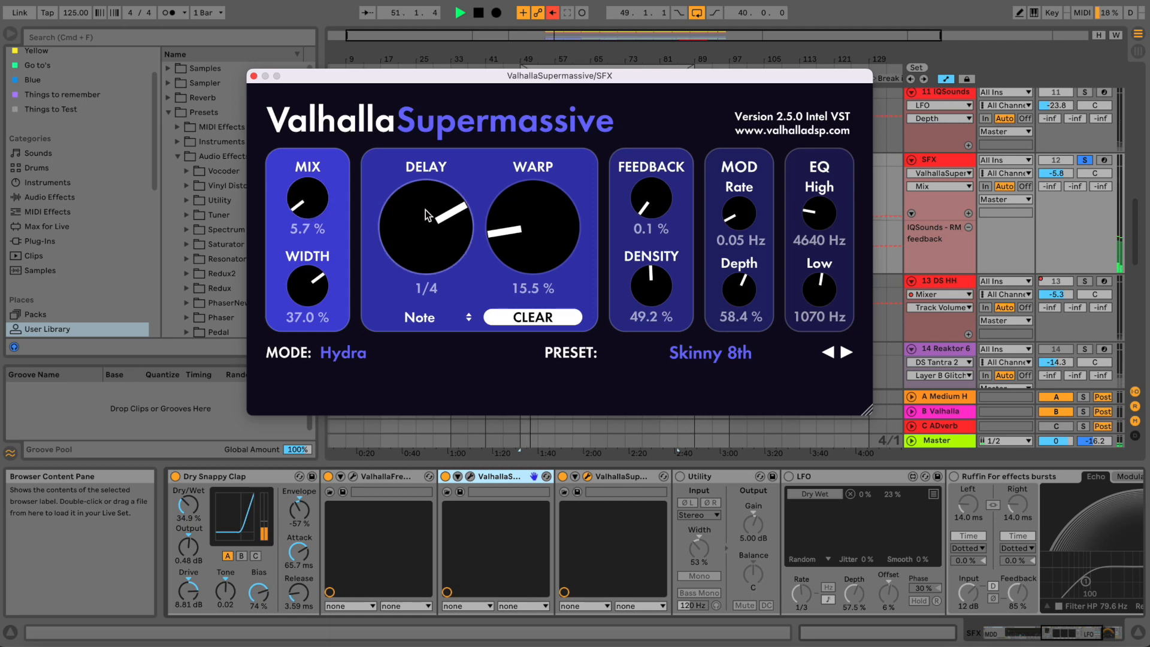
- Set ValhallaSupermassive's Warp to 6.0 %, stop playback and close its window
mouse_move(519, 224)
left_mouse_down()
mouse_move(517, 212)
mouse_move(521, 240)
left_mouse_up()
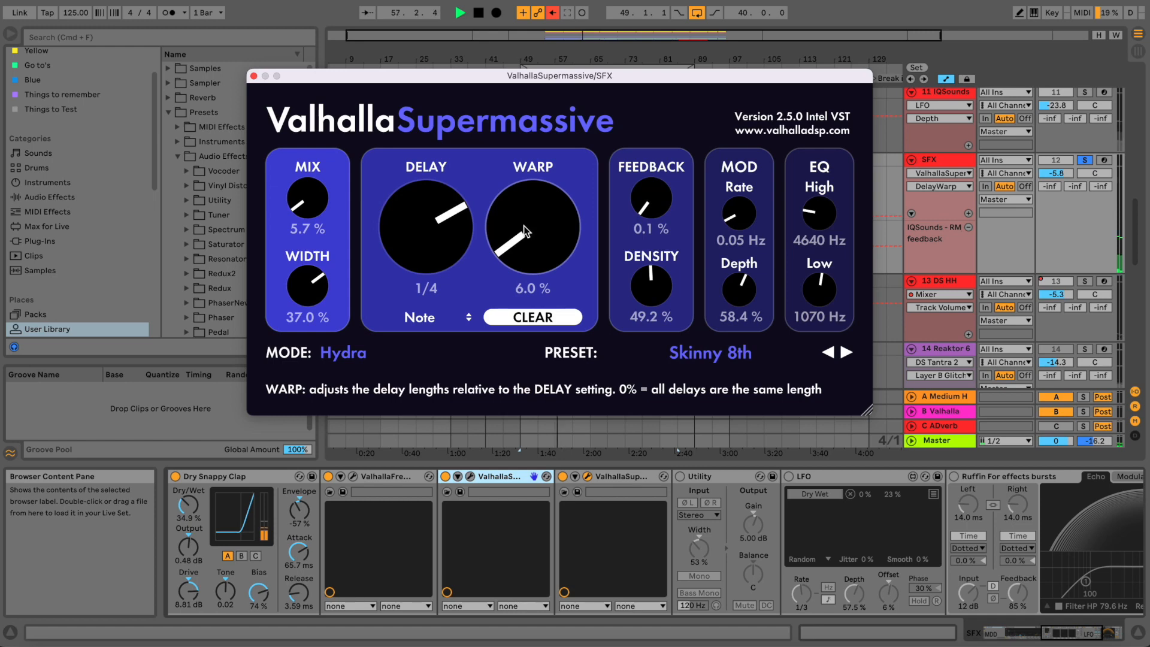
key("space")
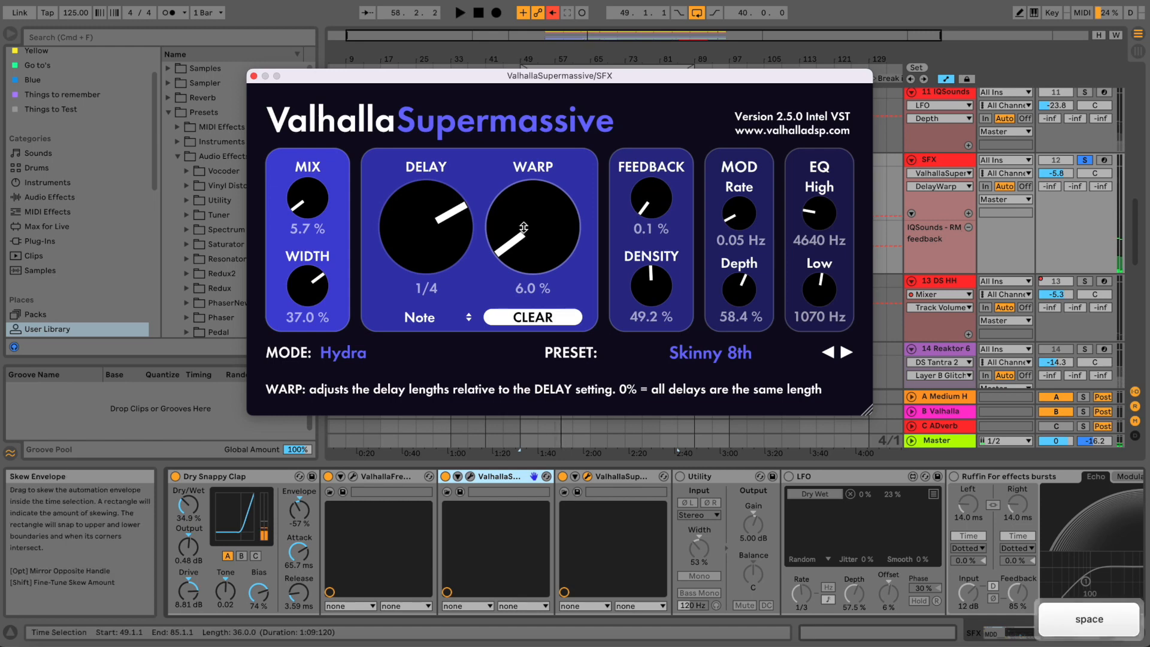
left_click(254, 76)
left_click(681, 477)
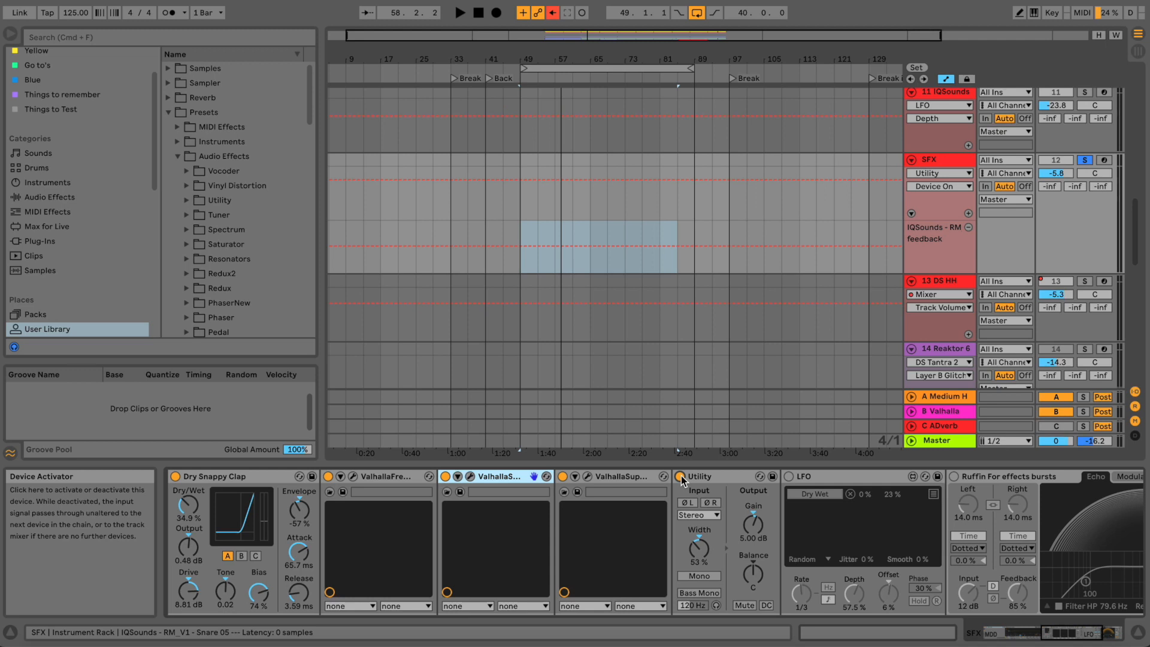
key("space")
left_click(680, 477)
- Enable the LFO and the Ruffin For effects bursts Echo whose Dry/Wet it modulates
left_click(789, 476)
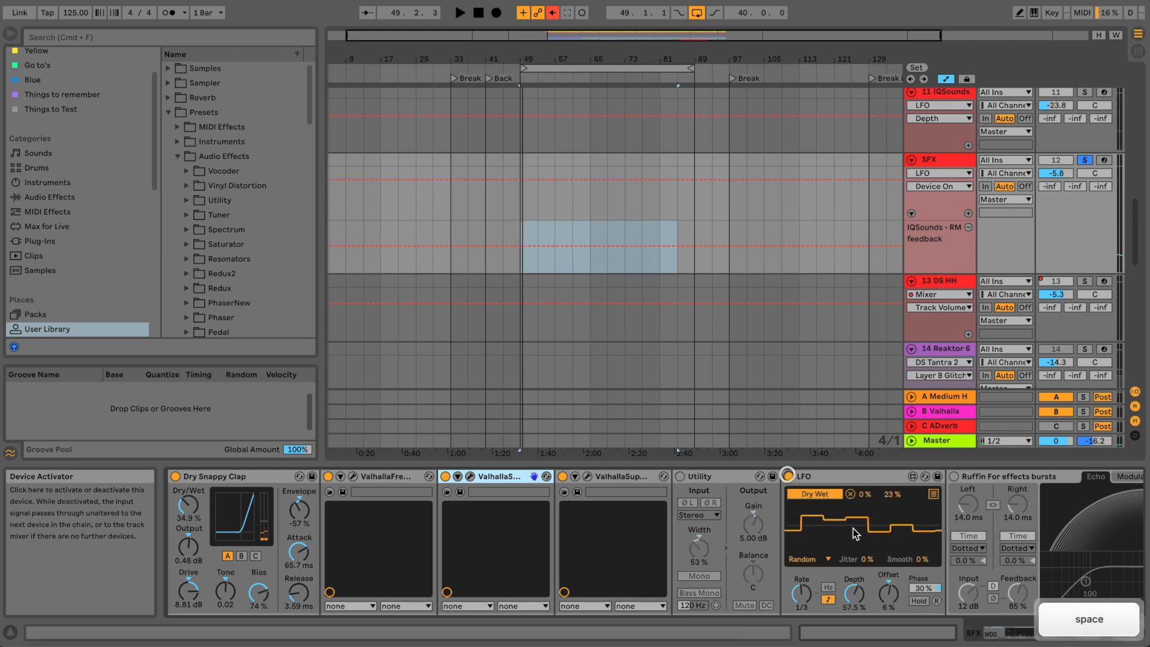
scroll(855, 533, "right", 5)
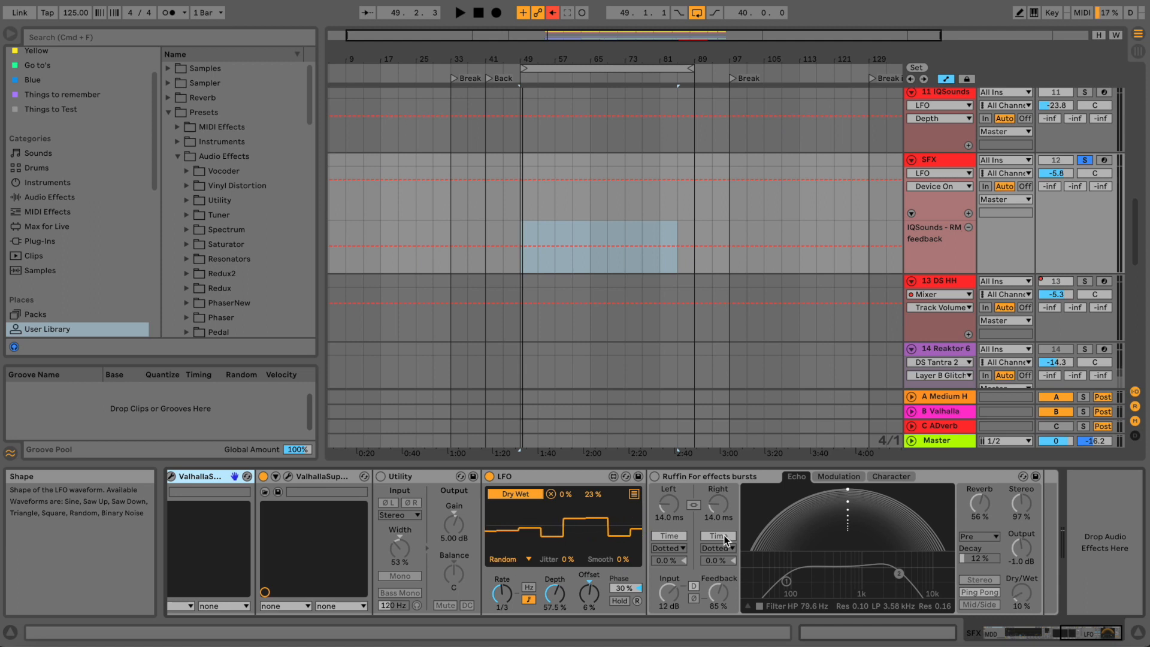
left_click(1025, 597)
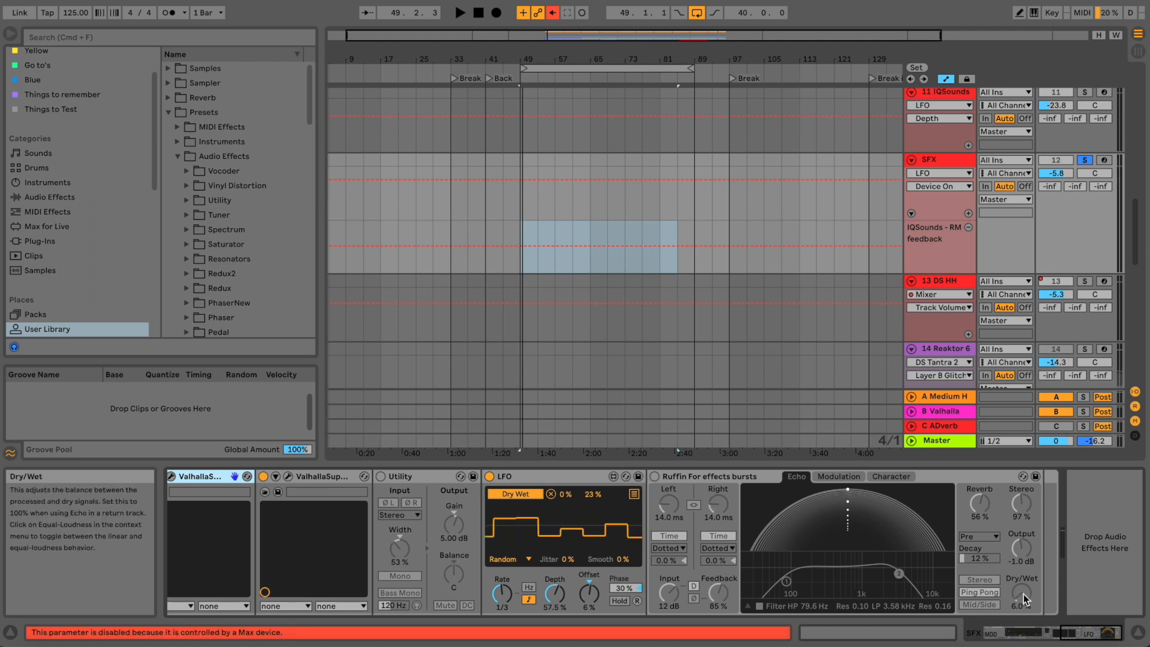
left_click(656, 477)
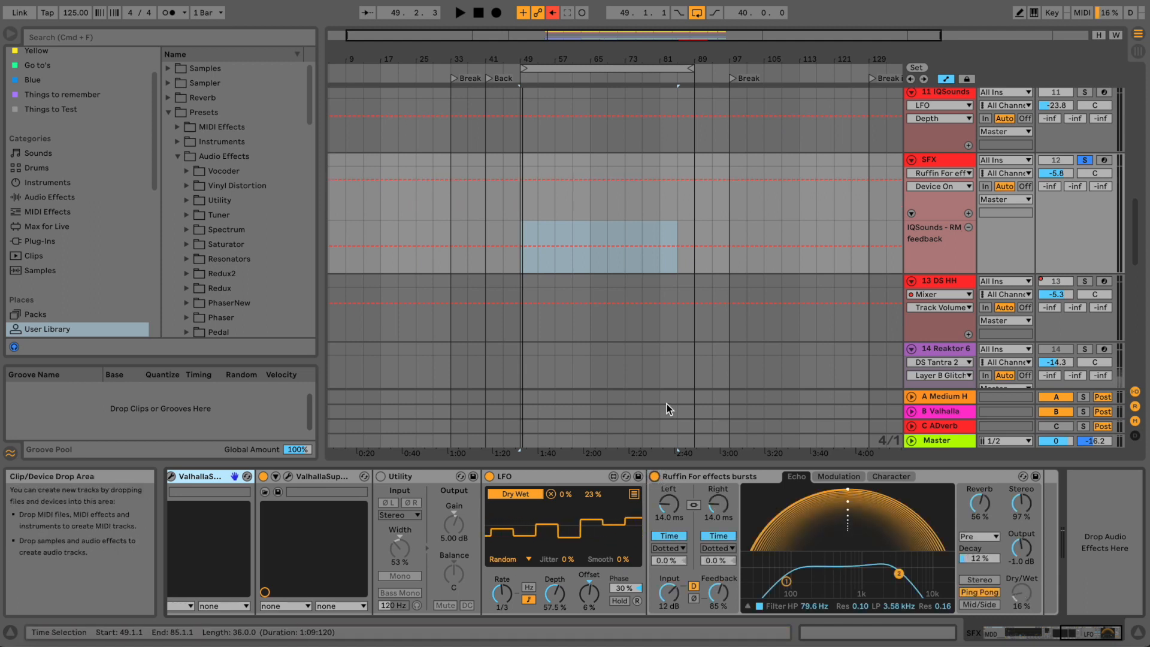
- During playback, set the LFO's maximum Dry/Wet mapping to 16 % and its Rate to 3/8
key("space")
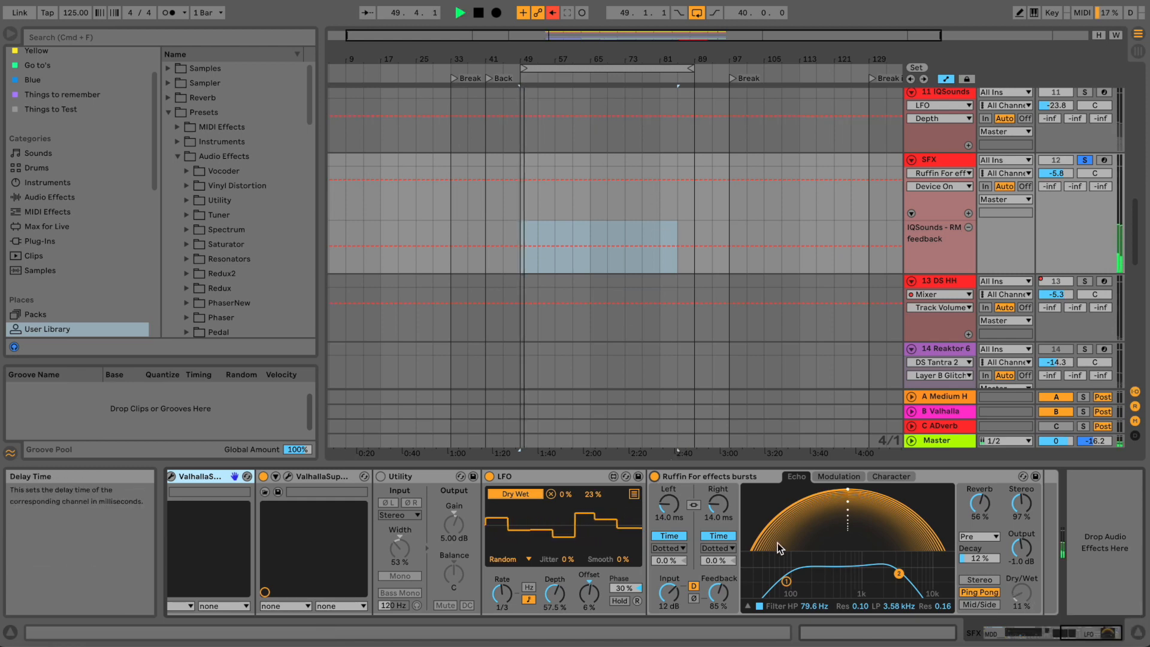
left_click_drag(596, 494, 599, 504)
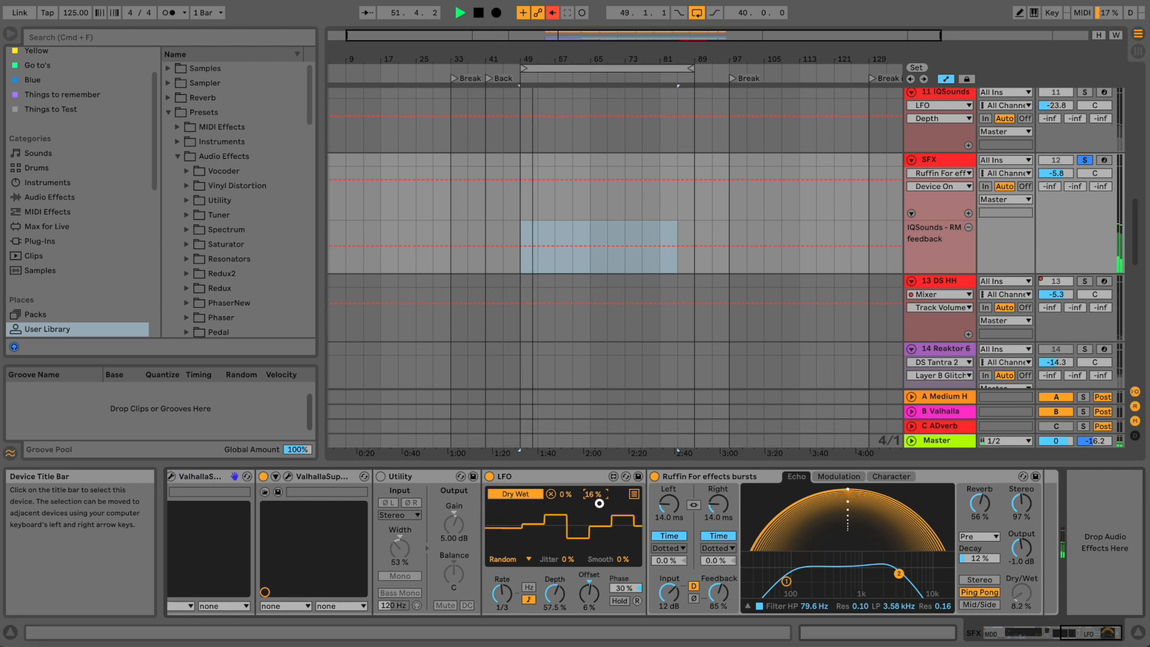
left_click_drag(502, 595, 503, 579)
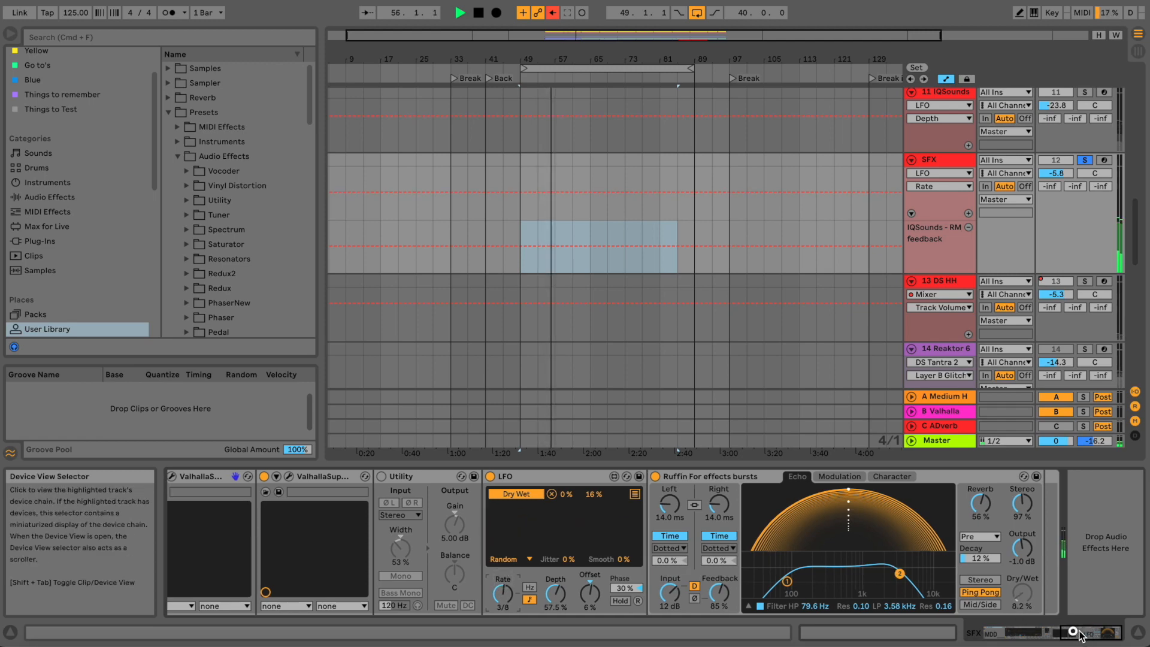
- Reopen the ValhallaFreqEcho window and set its Mix to 19.9 % while the track plays
left_click_drag(1087, 634, 1067, 634)
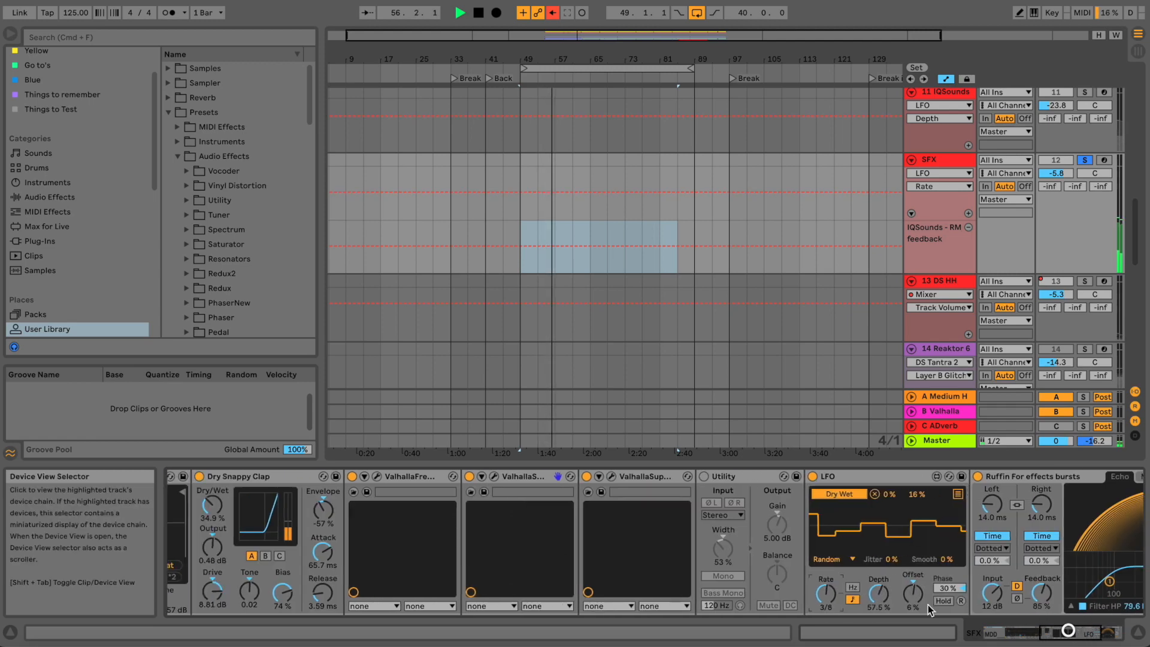
left_click(377, 477)
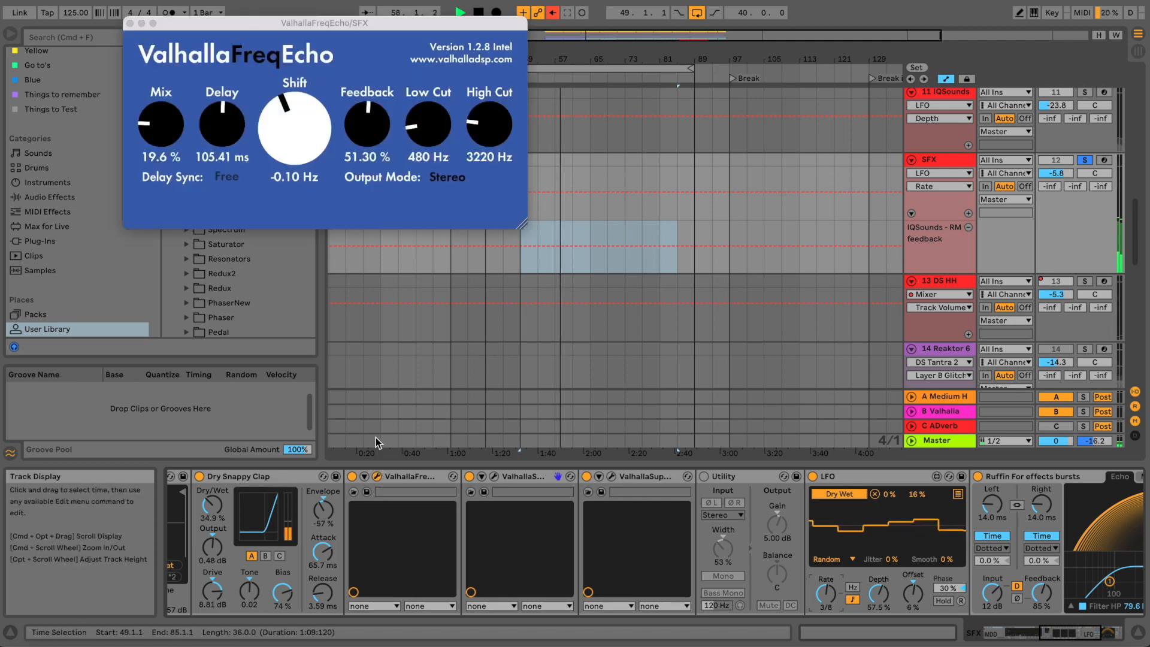
left_click_drag(150, 133, 150, 133)
left_click(494, 477)
left_click(494, 478)
- Reopen ValhallaSupermassive, set its Mix to 0.3 % and Width to -5.2 %, and close its window
left_click(612, 476)
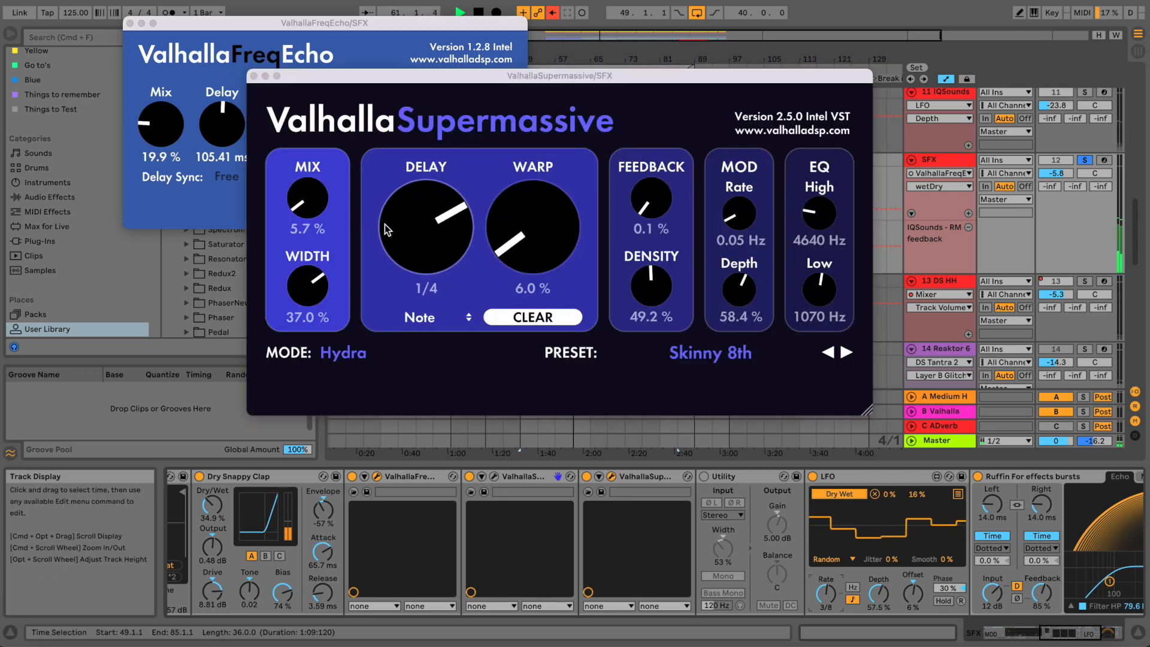
left_click_drag(307, 198, 322, 328)
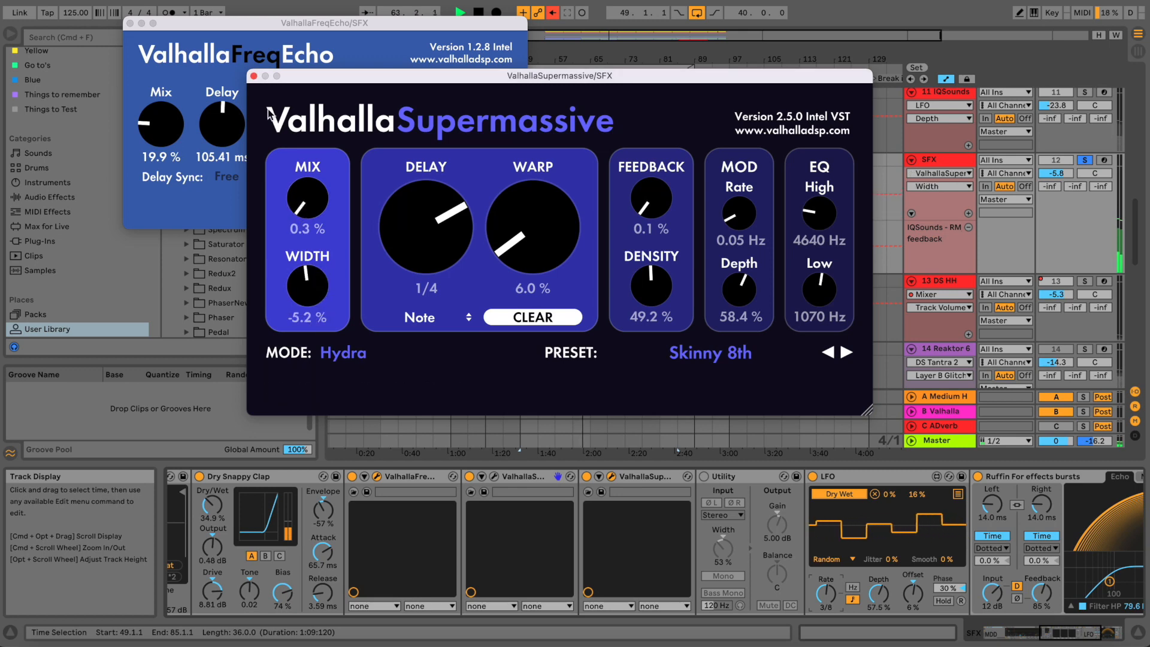
left_click(254, 76)
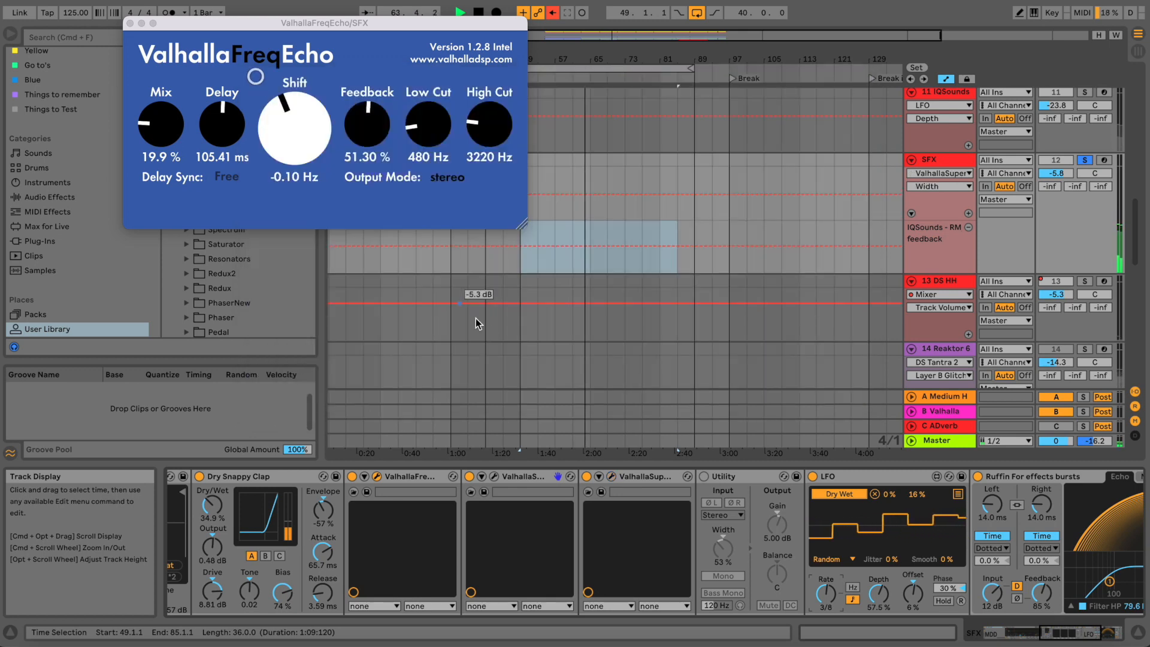
- Reopen ValhallaSpaceModulator and set its Mix to 9.3 %, Rate to -2.33 Hz and Depth to 50.00 ms
left_click(493, 476)
left_click(566, 164)
left_click_drag(638, 160, 633, 187)
left_click_drag(708, 154, 712, 230)
left_click_drag(710, 271, 683, 119)
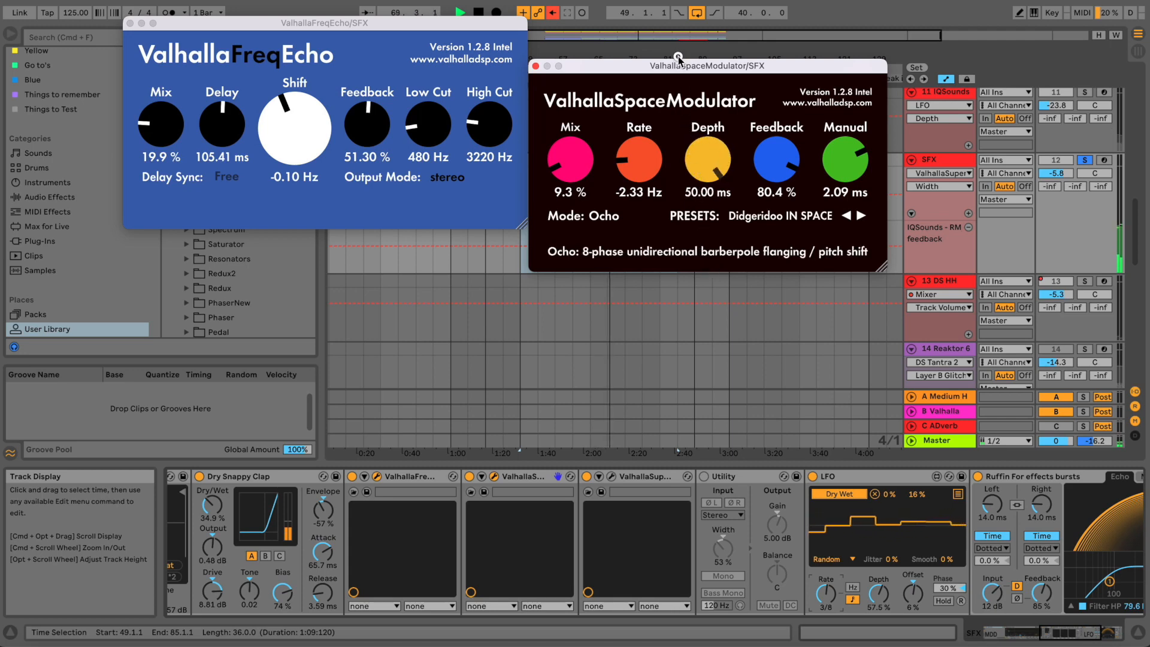
left_click(706, 163)
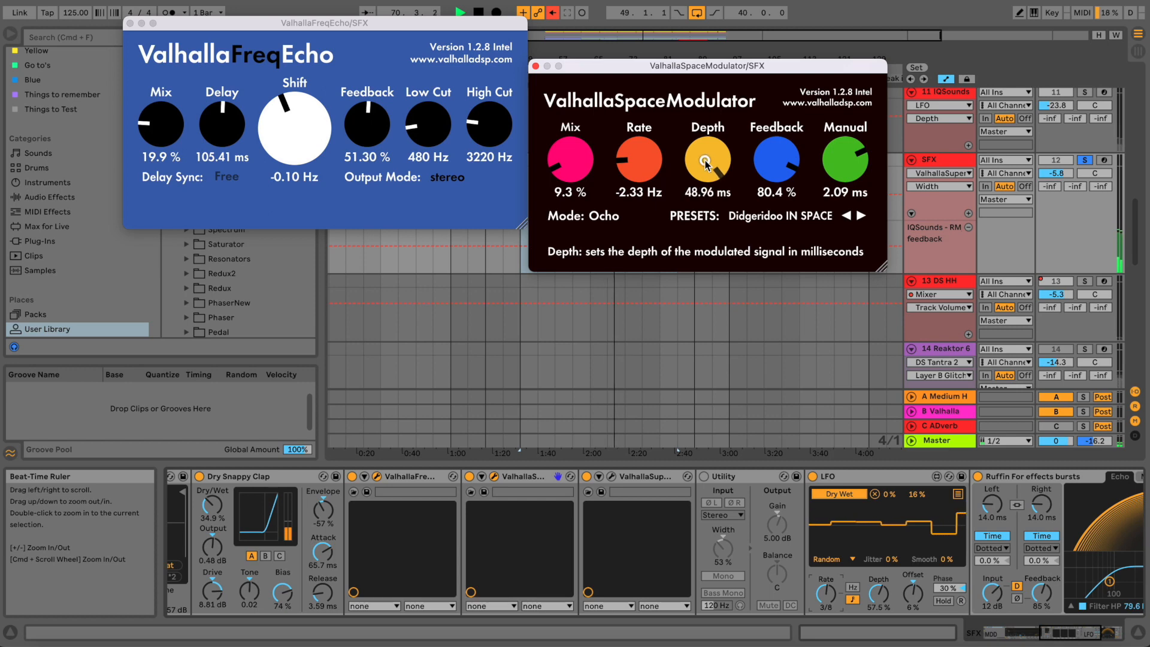
double_click(706, 163)
- Set ValhallaSpaceModulator's Feedback to 63.2 % and Mix to 3.7 %, and close its window
left_click_drag(790, 161, 794, 208)
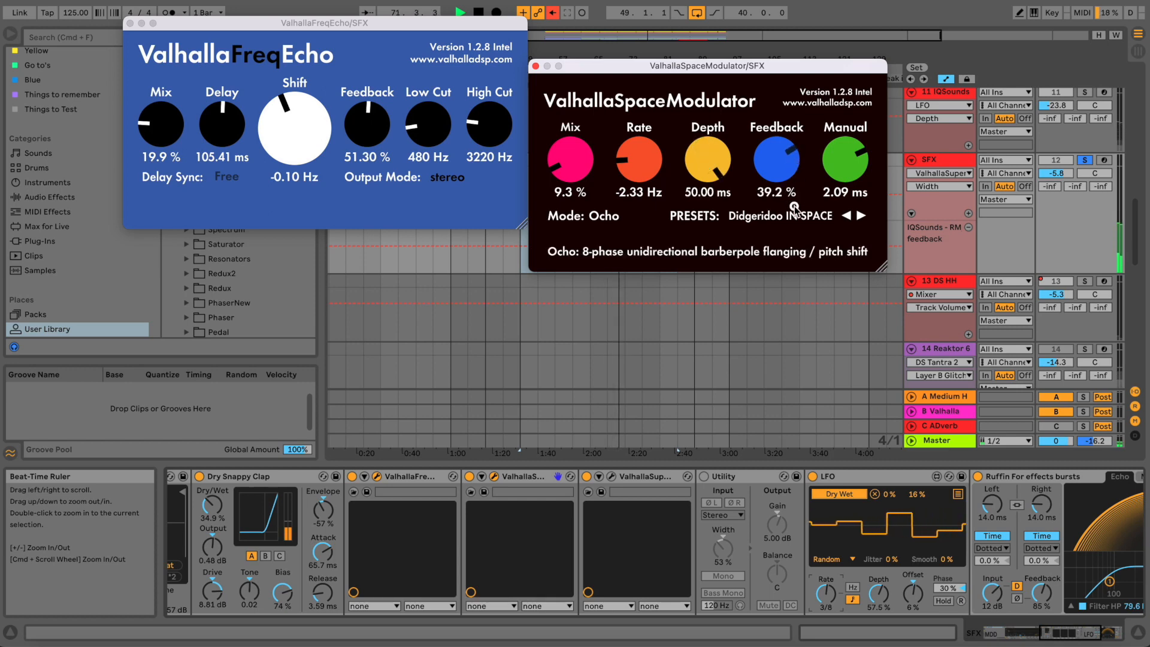
mouse_move(794, 360)
left_mouse_down()
mouse_move(791, 308)
mouse_move(790, 381)
left_mouse_up()
left_click_drag(783, 289, 778, 149)
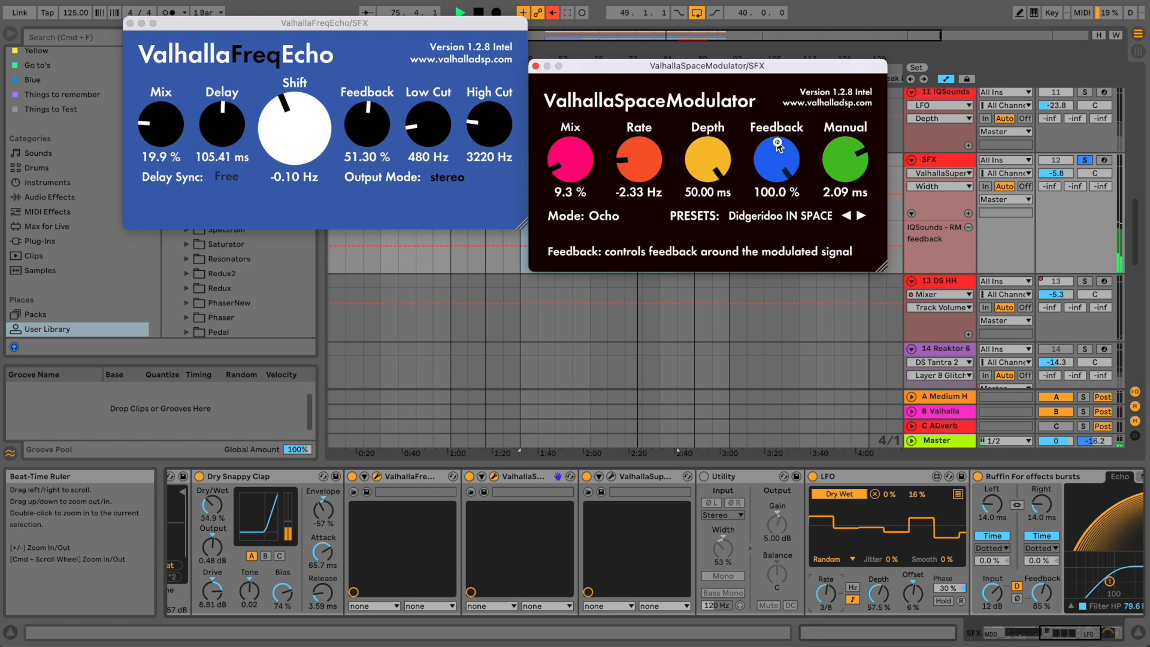
left_click_drag(778, 146, 779, 192)
left_click_drag(562, 175, 561, 143)
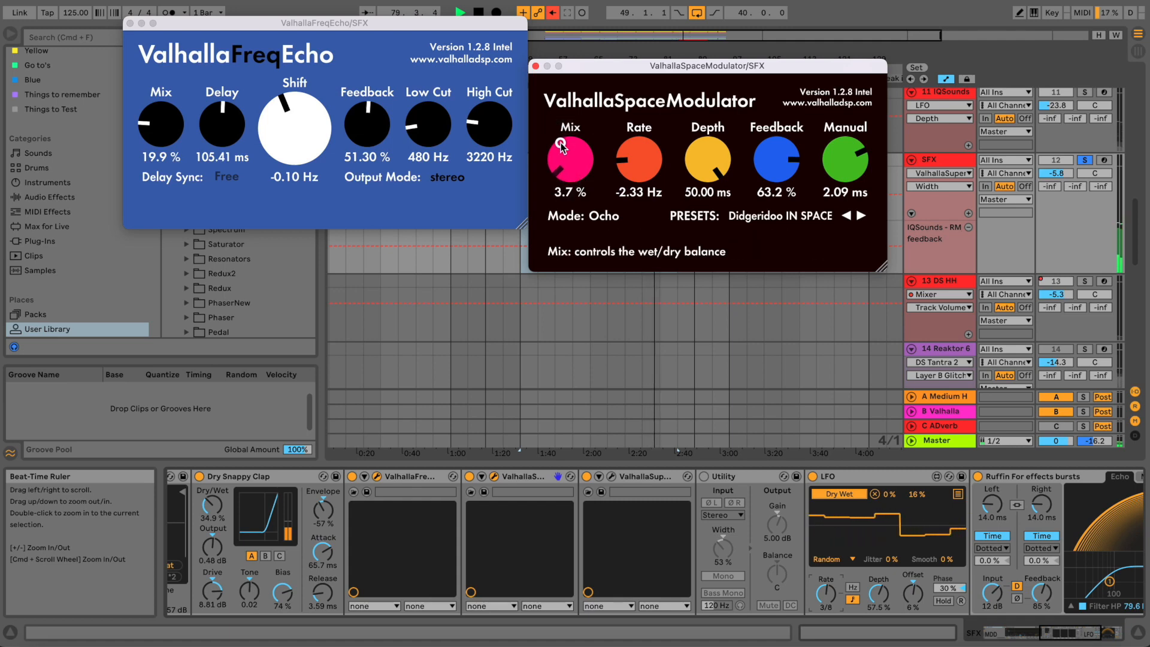
left_click(536, 66)
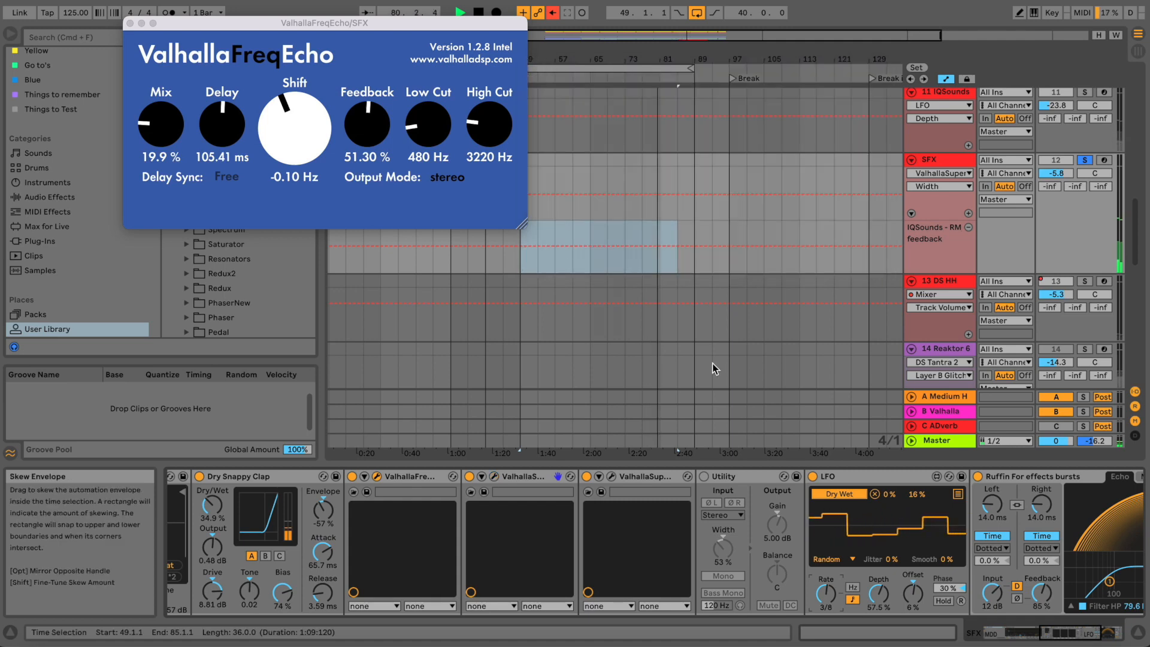
- Stop playback and set the Echo's left delay time to 12.4 ms and right delay time to 3.59 ms, moving the ValhallaFreqEcho window aside
left_click(1086, 637)
key("space")
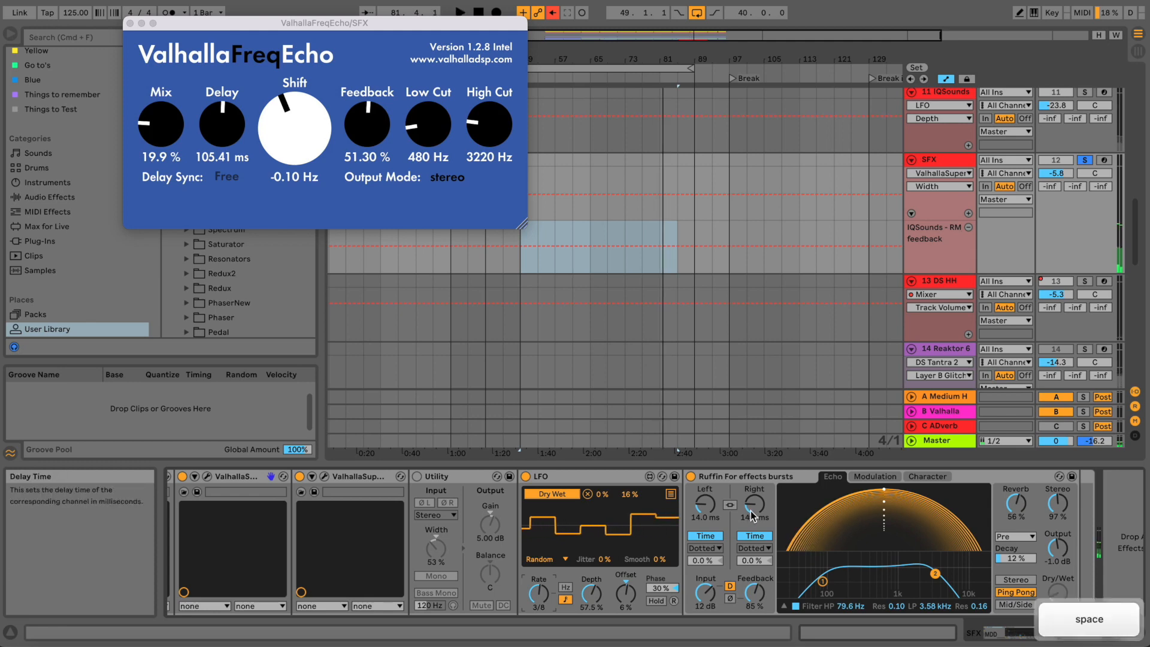
left_click_drag(750, 512, 750, 514)
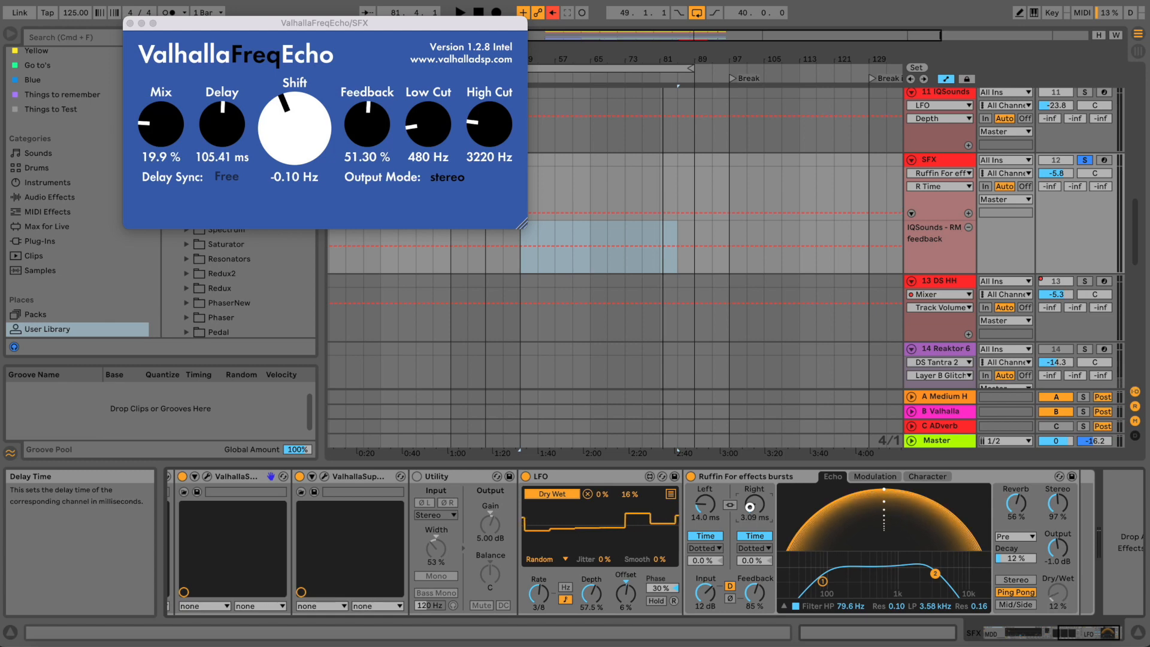
left_click(706, 506)
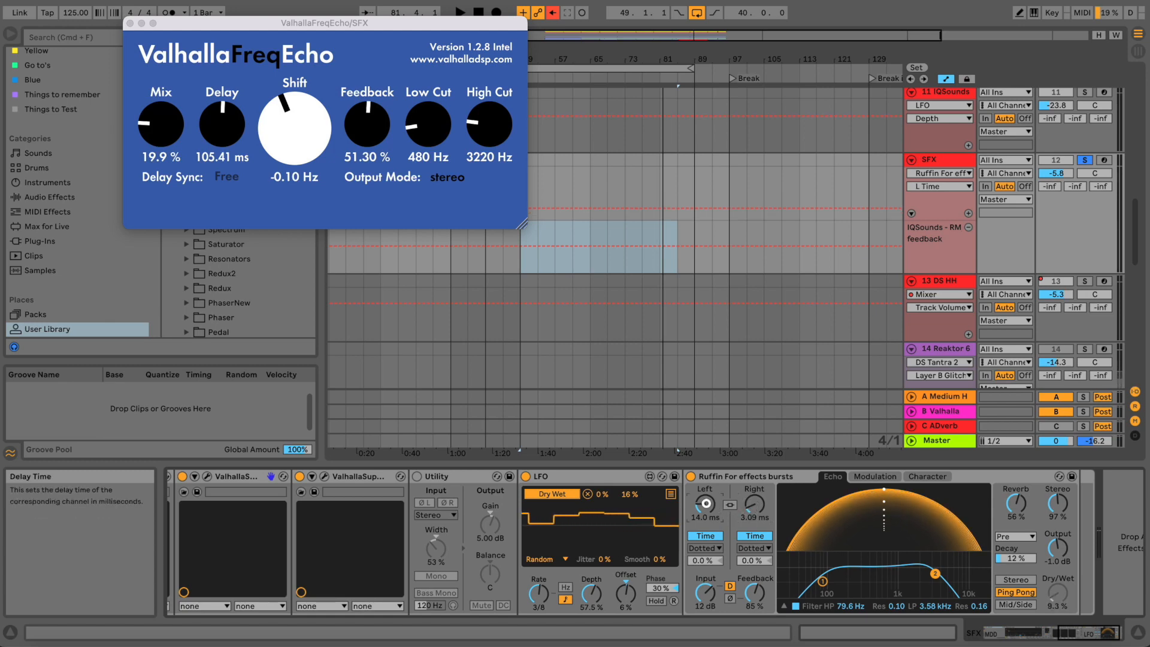
left_click_drag(706, 504, 706, 509)
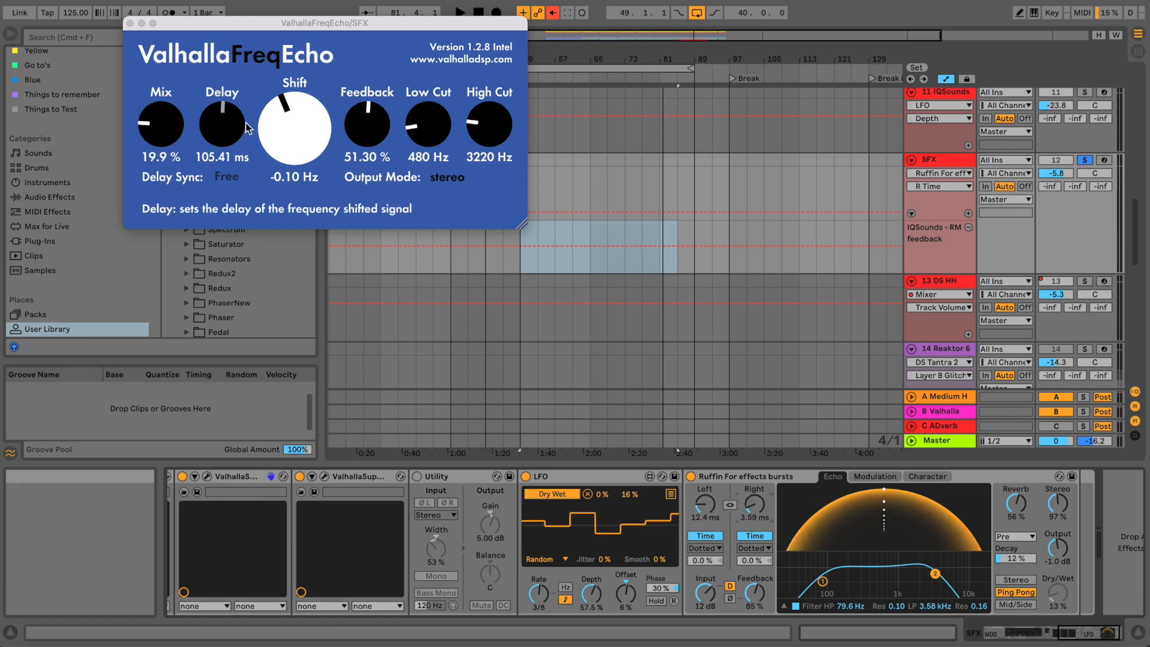
left_click_drag(251, 27, 314, 66)
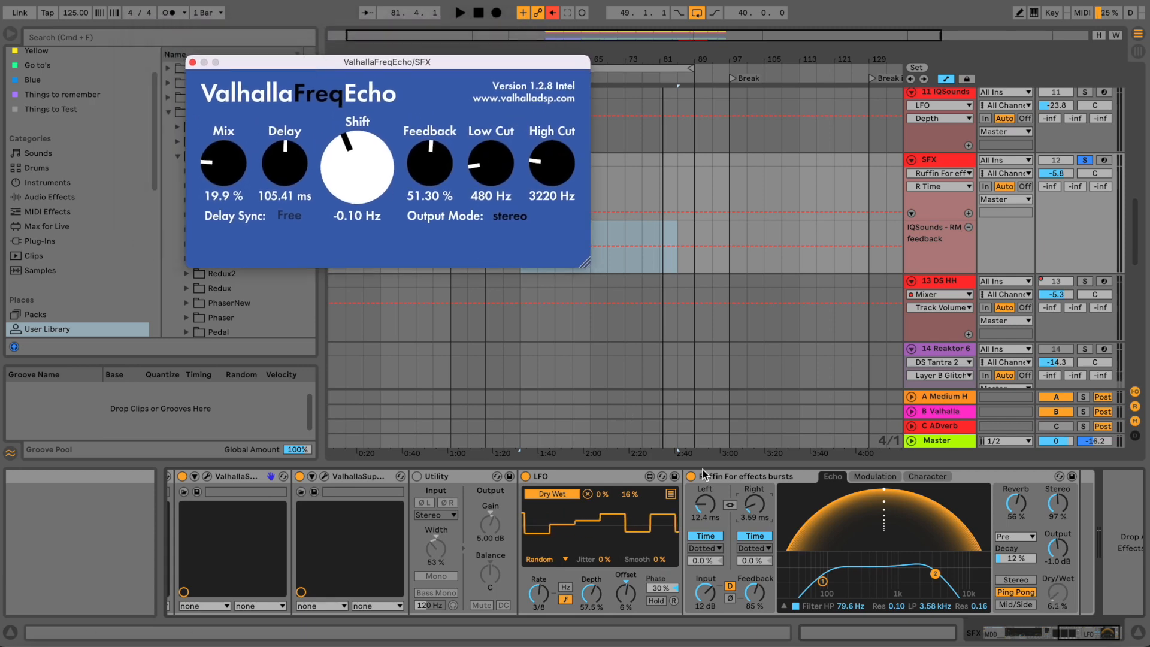
- Resume playback and set the Echo's Feedback to 87 % and its right delay time to 14.0 ms
left_click(755, 593)
left_click_drag(755, 592, 755, 592)
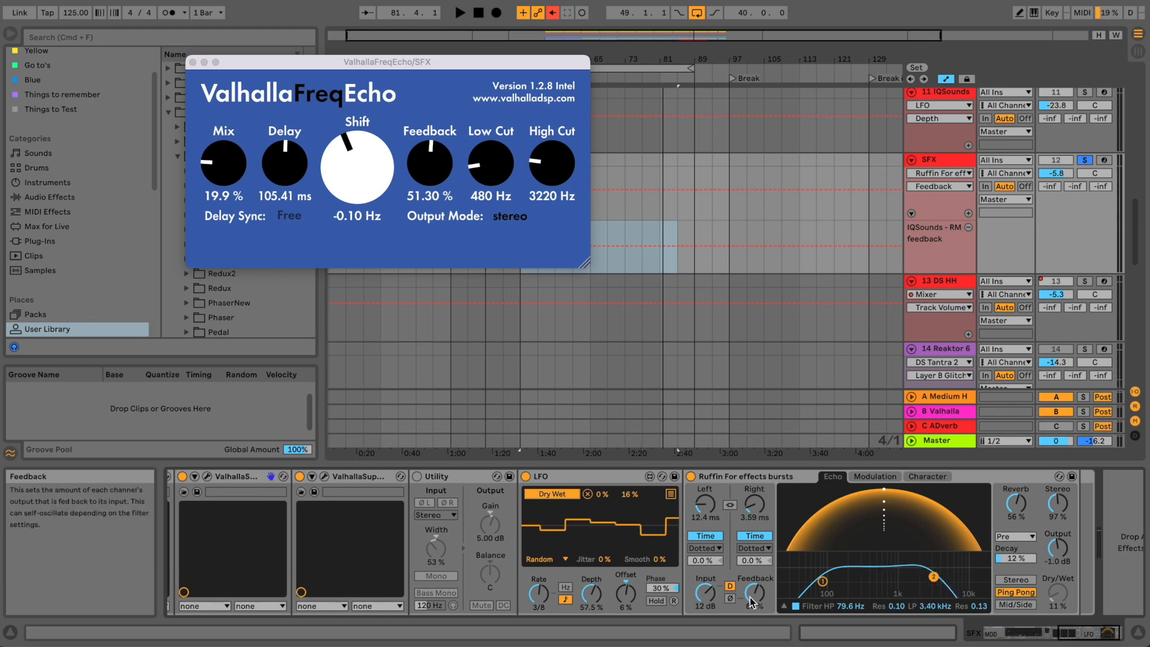
left_click_drag(760, 595, 761, 599)
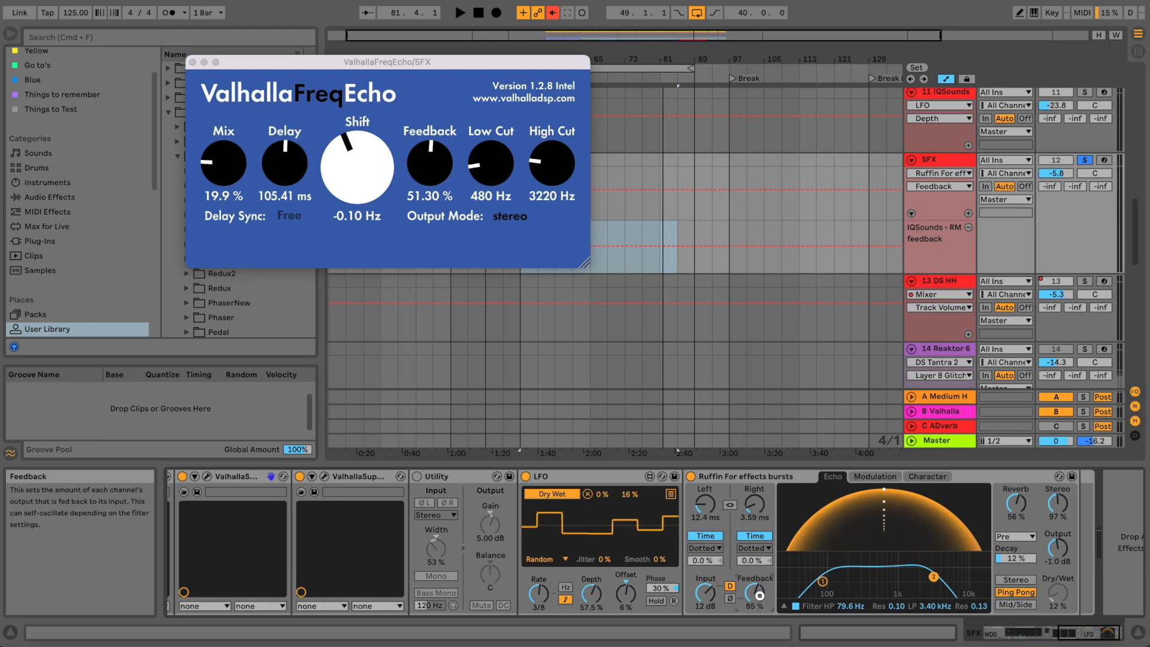
key("space")
left_click_drag(758, 592, 758, 594)
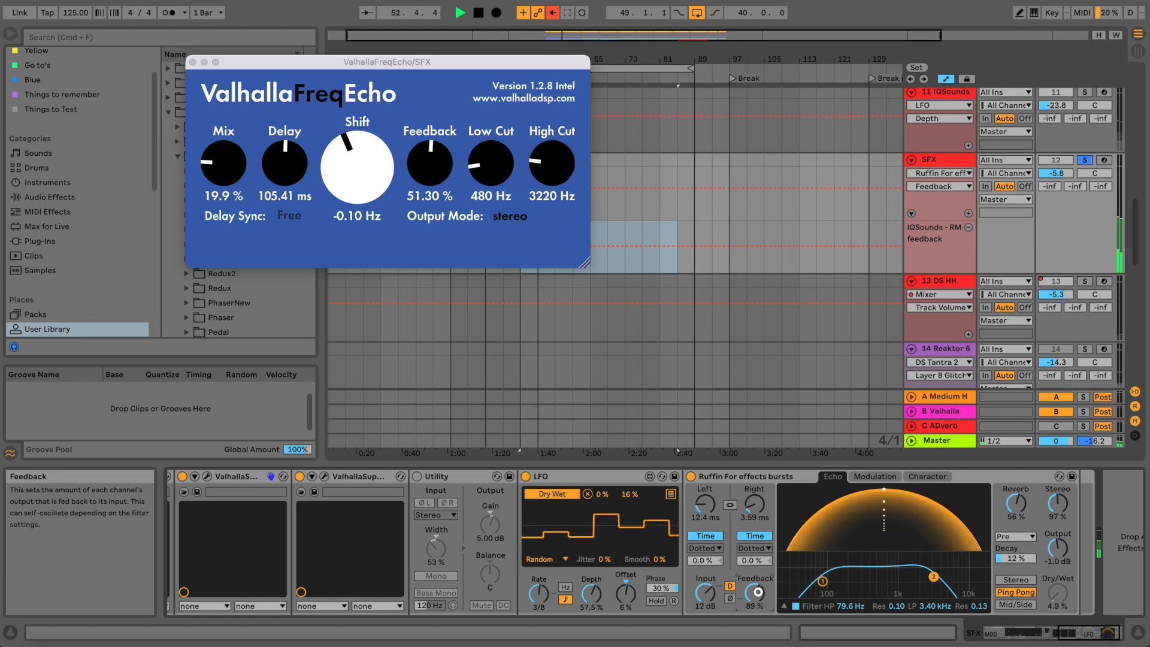
left_click_drag(758, 592, 758, 593)
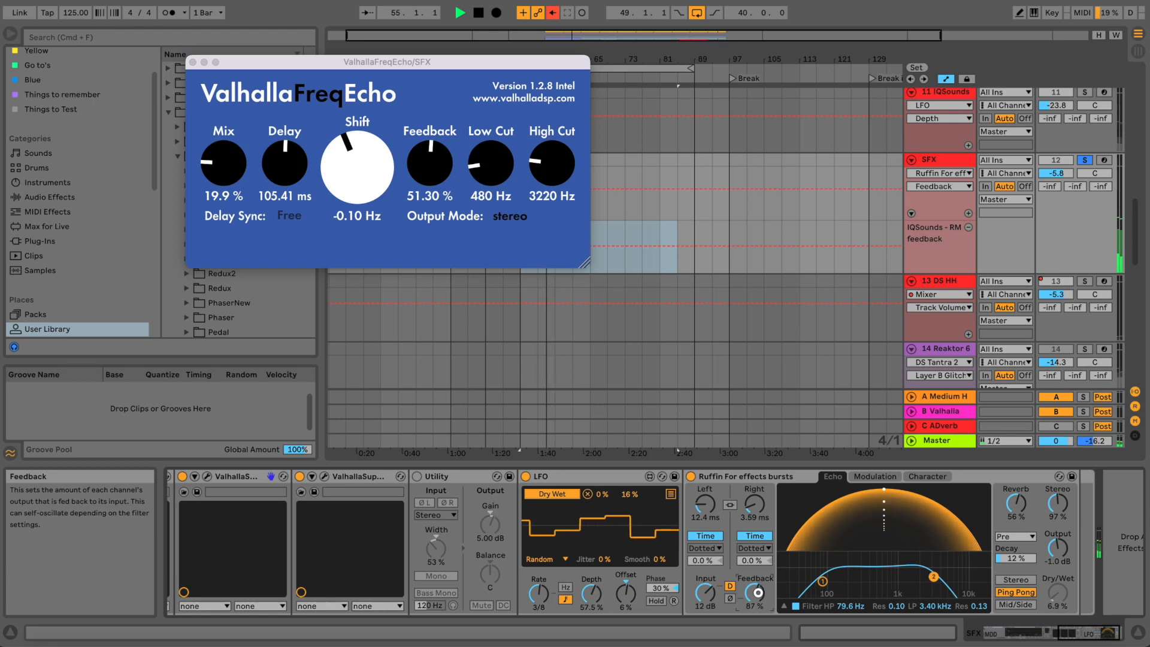
left_click_drag(758, 510, 759, 503)
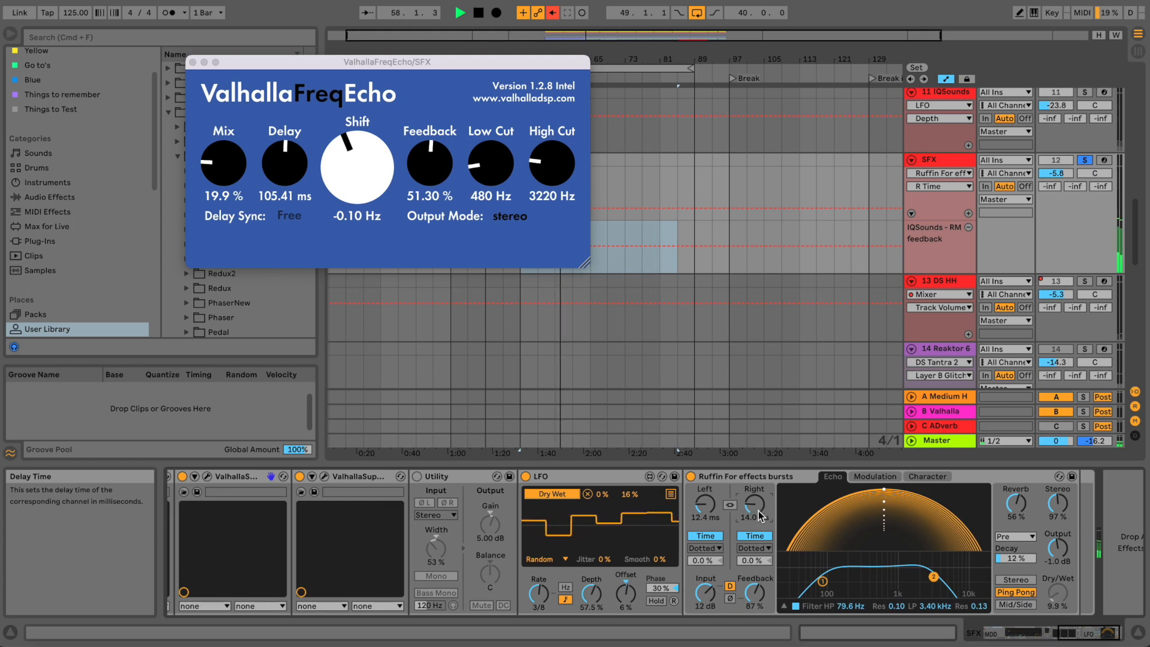
- Set the LFO's Dry Wet mapping maximum to 34 %, Depth to 86.6 %, Smooth to 18 % and Rate to 1/3
left_click_drag(633, 502, 634, 489)
left_click(607, 504)
left_click_drag(593, 593, 662, 545)
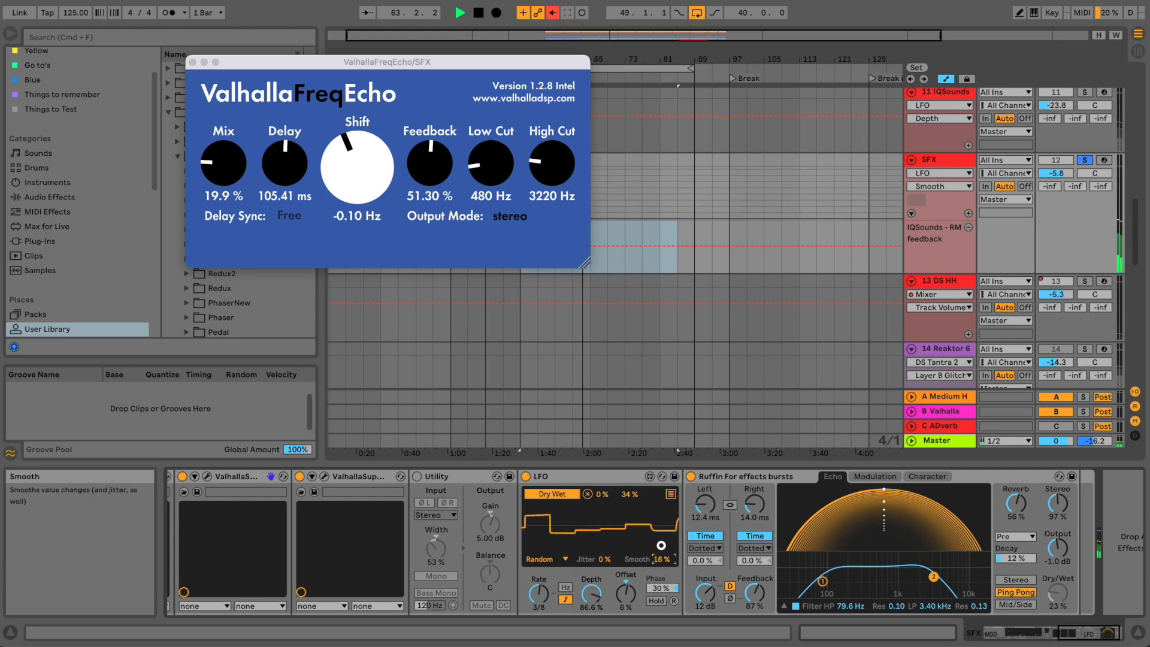
left_click(540, 604)
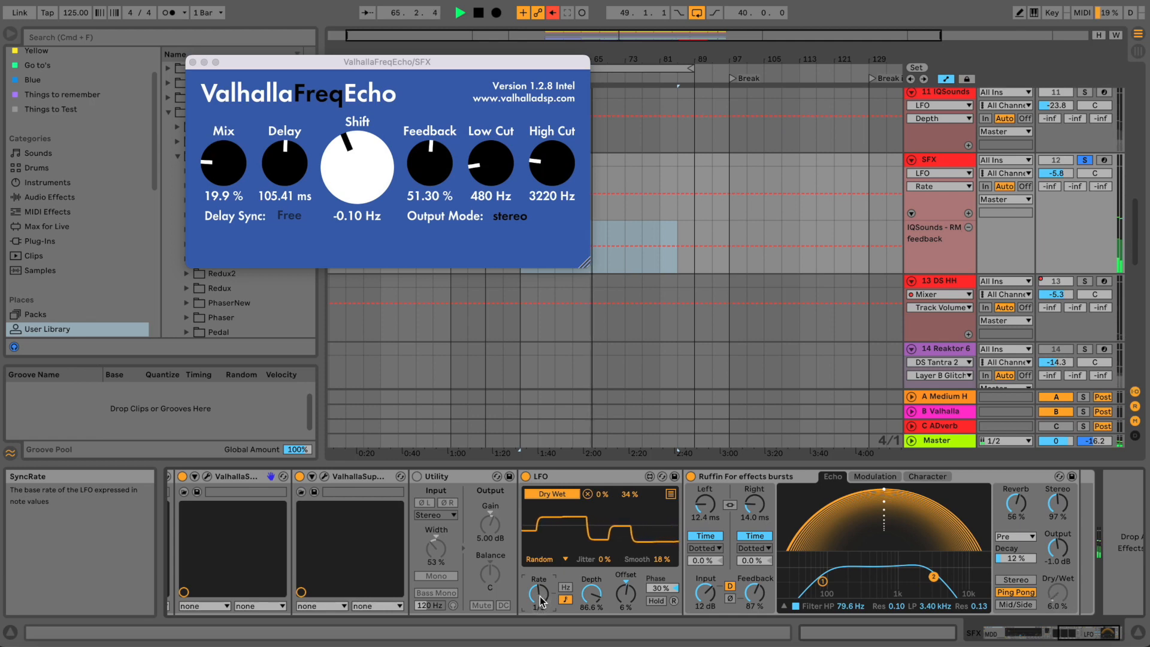
- Set the LFO's Depth to 66.9 % and Smooth to 0 %, and stop playback
left_click_drag(598, 593, 599, 614)
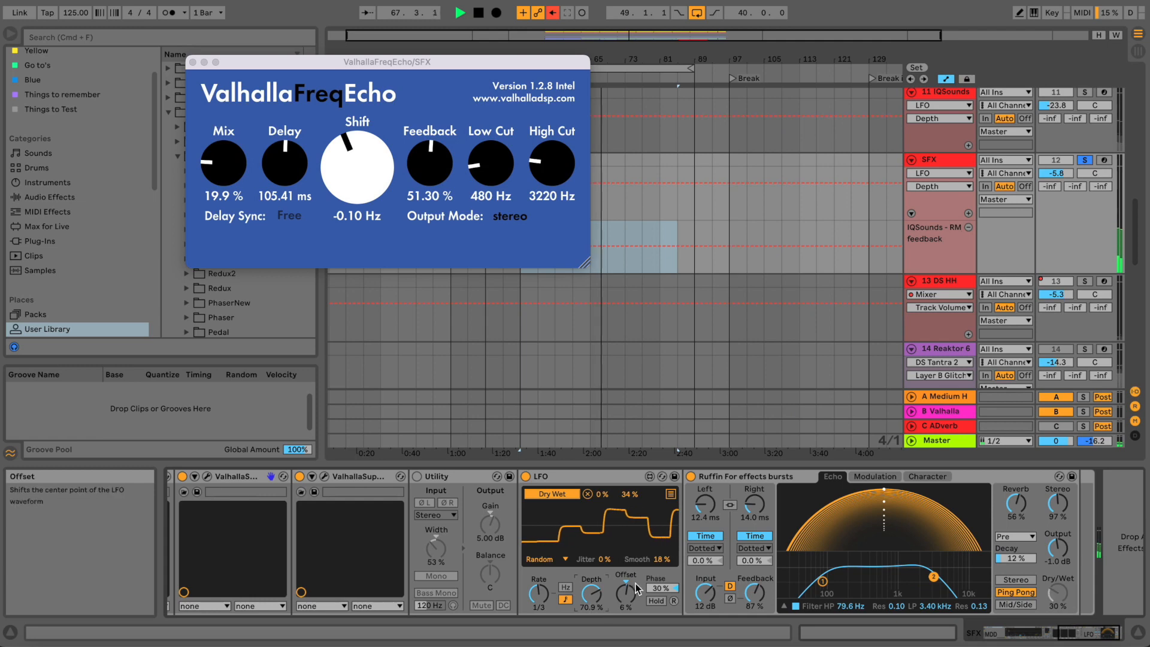
left_click_drag(662, 560, 657, 569)
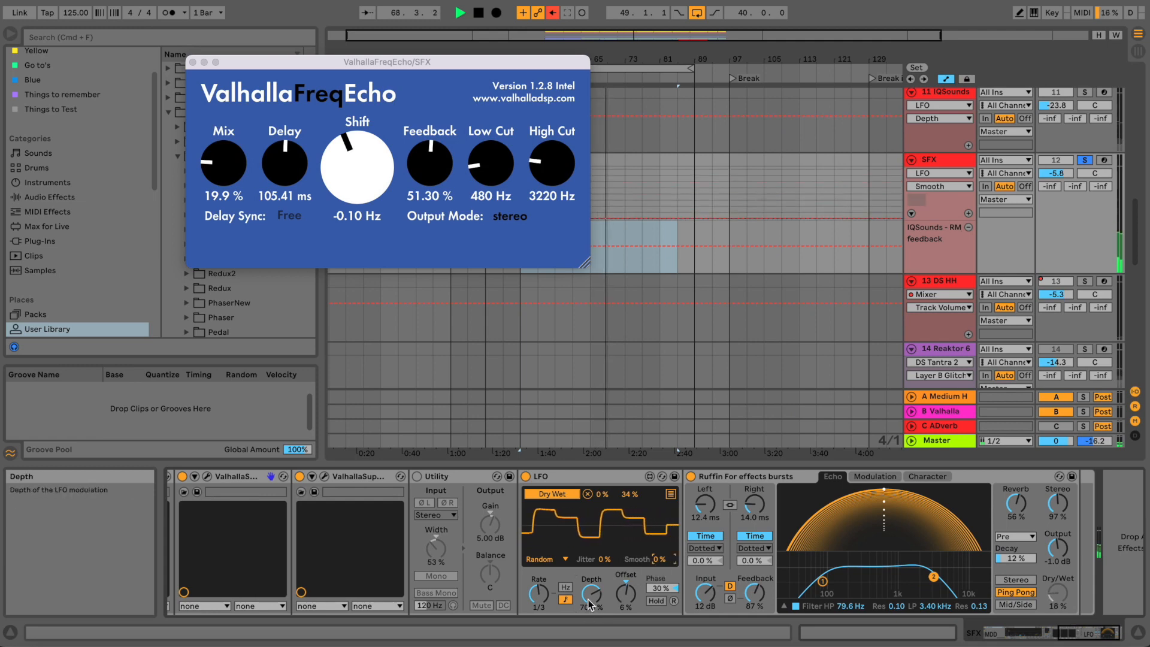
left_click_drag(590, 606, 588, 600)
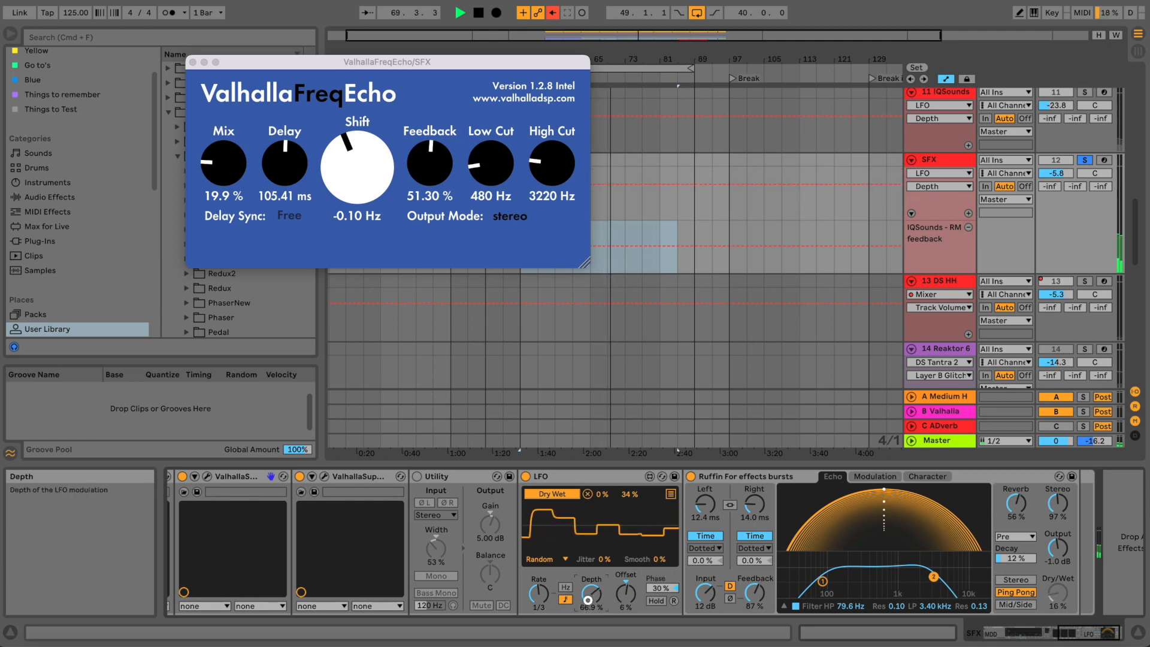
key("space")
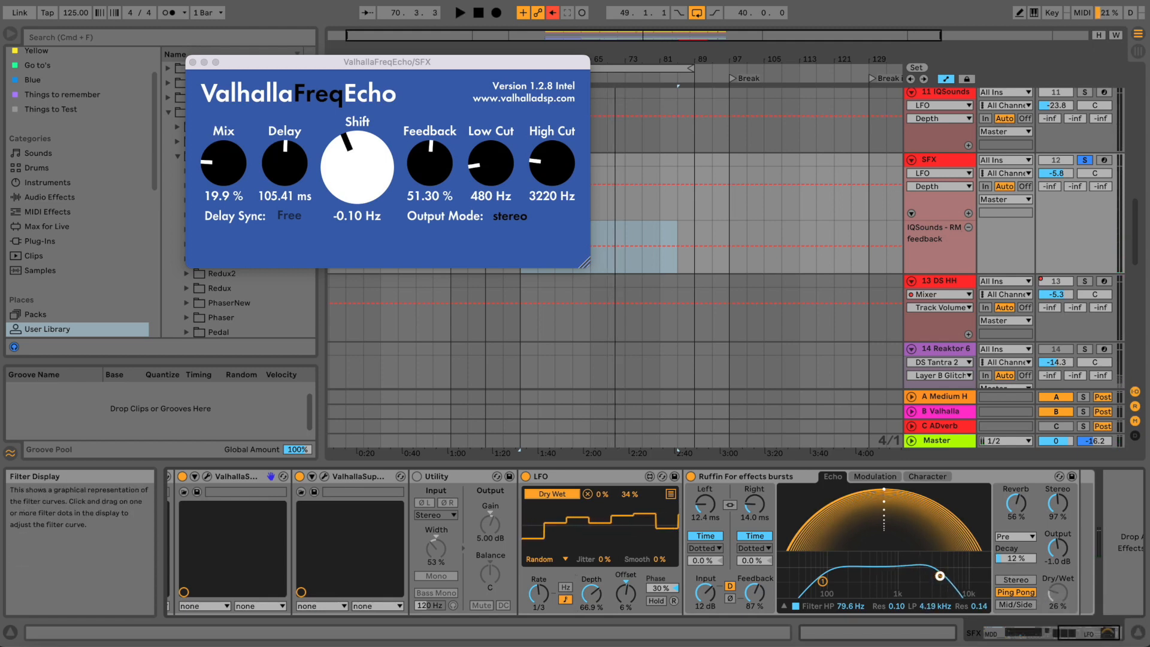
- Set the Echo's low-pass filter to 4.77 kHz and compare the filter off and on during playback
key("space")
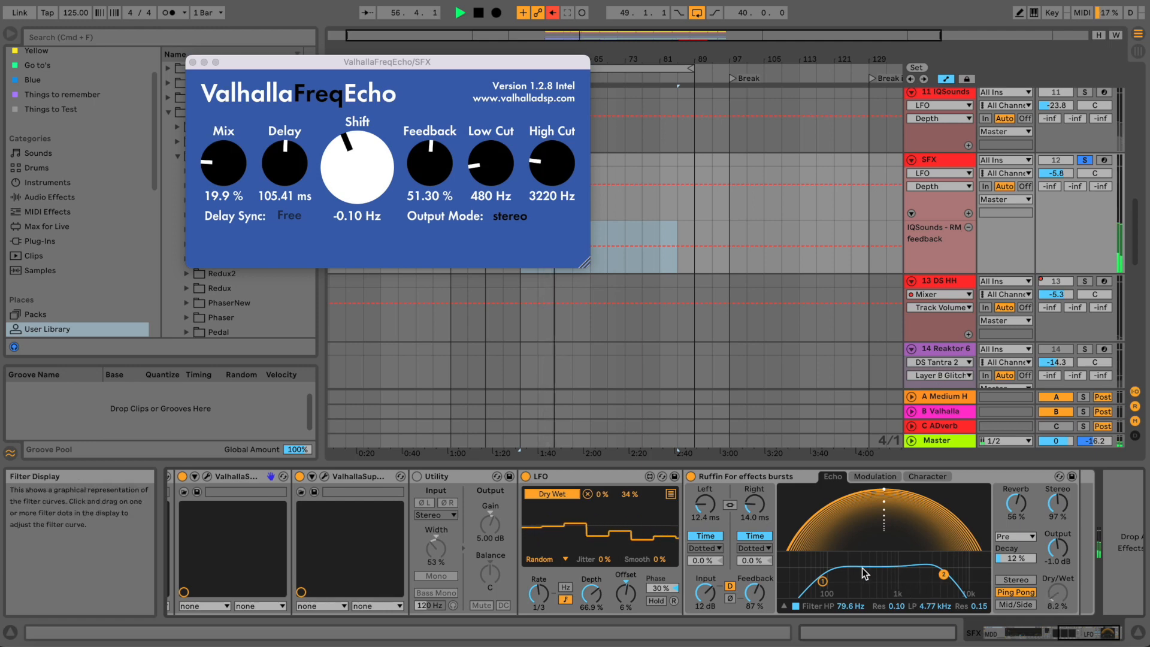
left_click(796, 606)
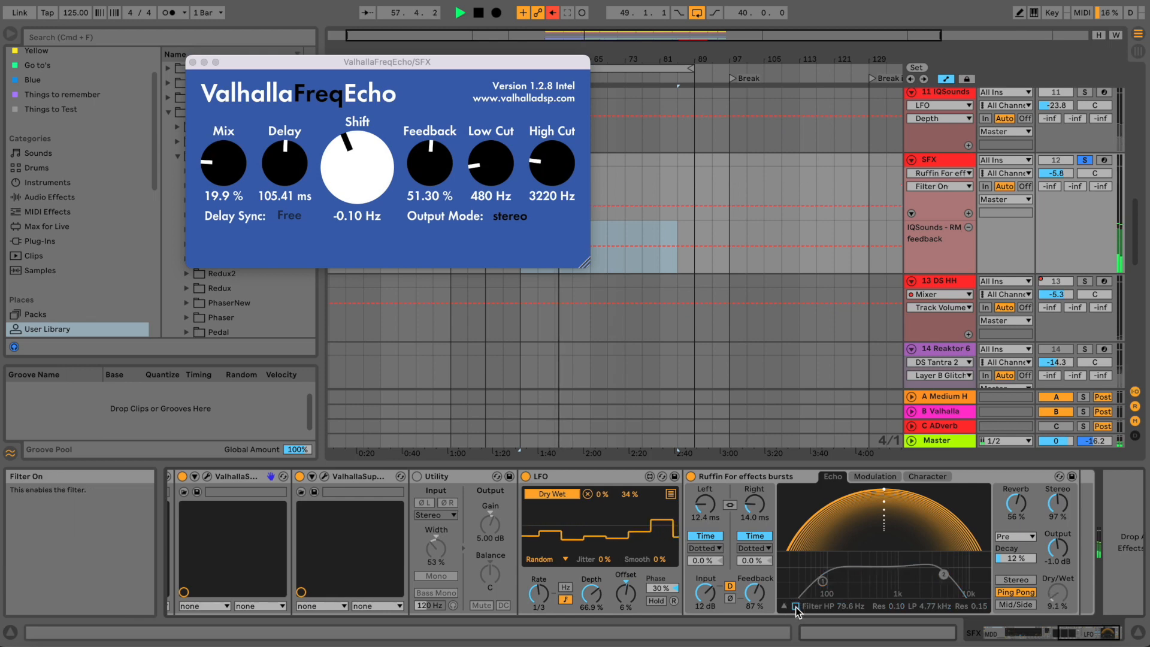
left_click(796, 607)
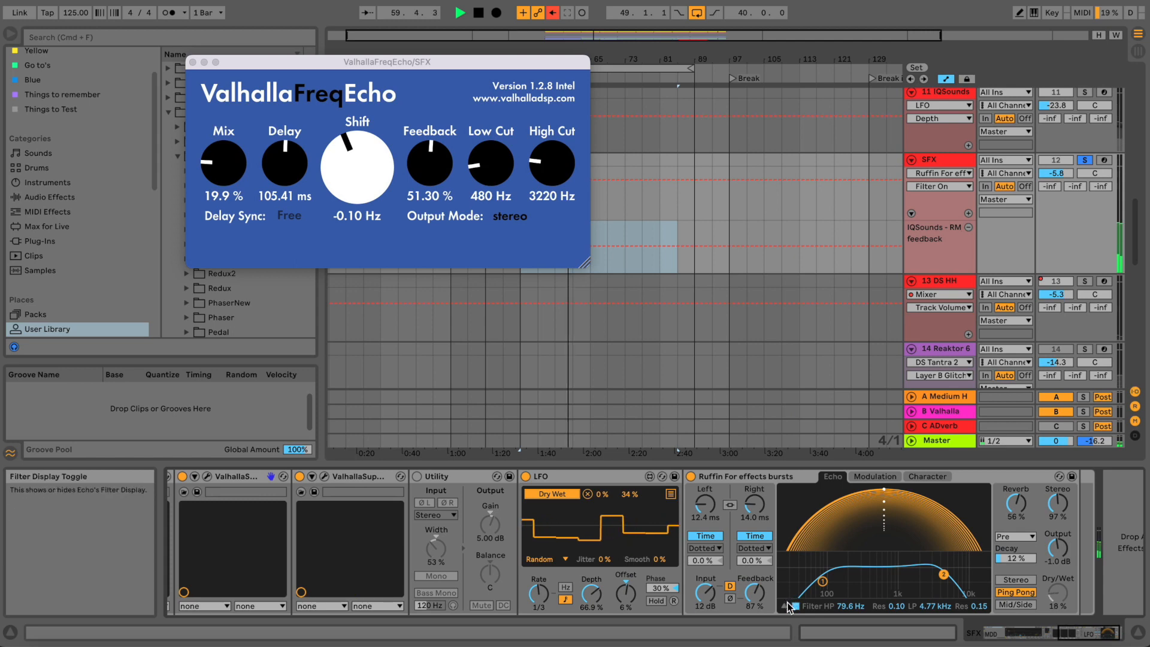
key("space")
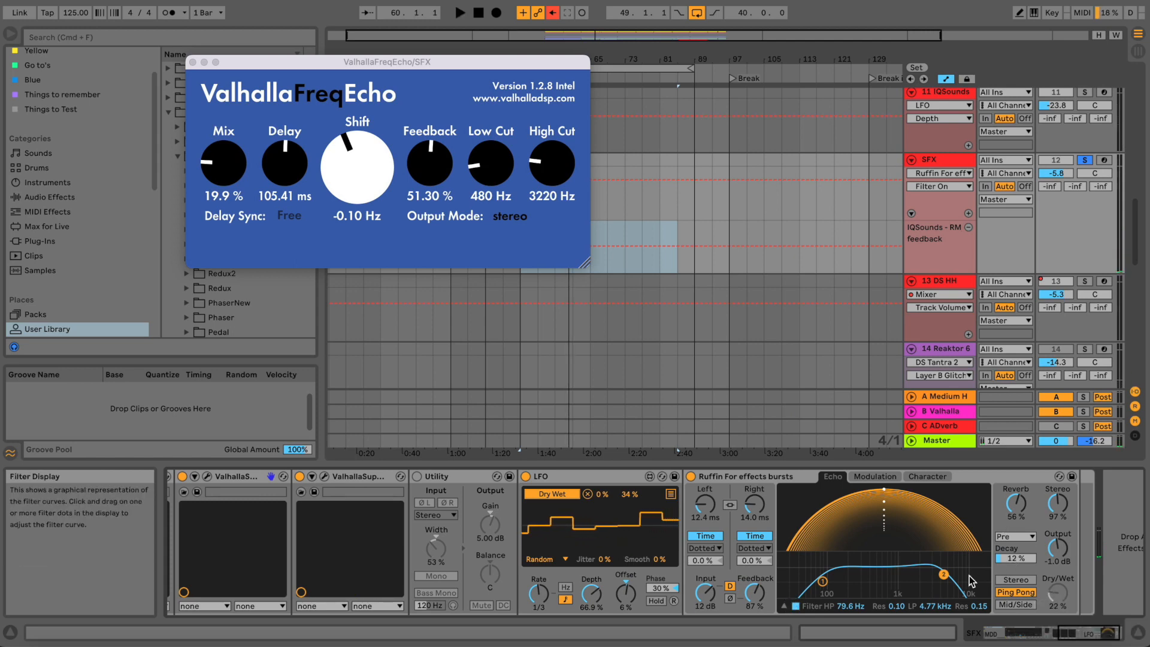
- Set the Echo's delay modulation to 100 % with x4 scaling, unsynced at 40.0 Hz, and Env Mix to 100 % during playback
left_click(877, 477)
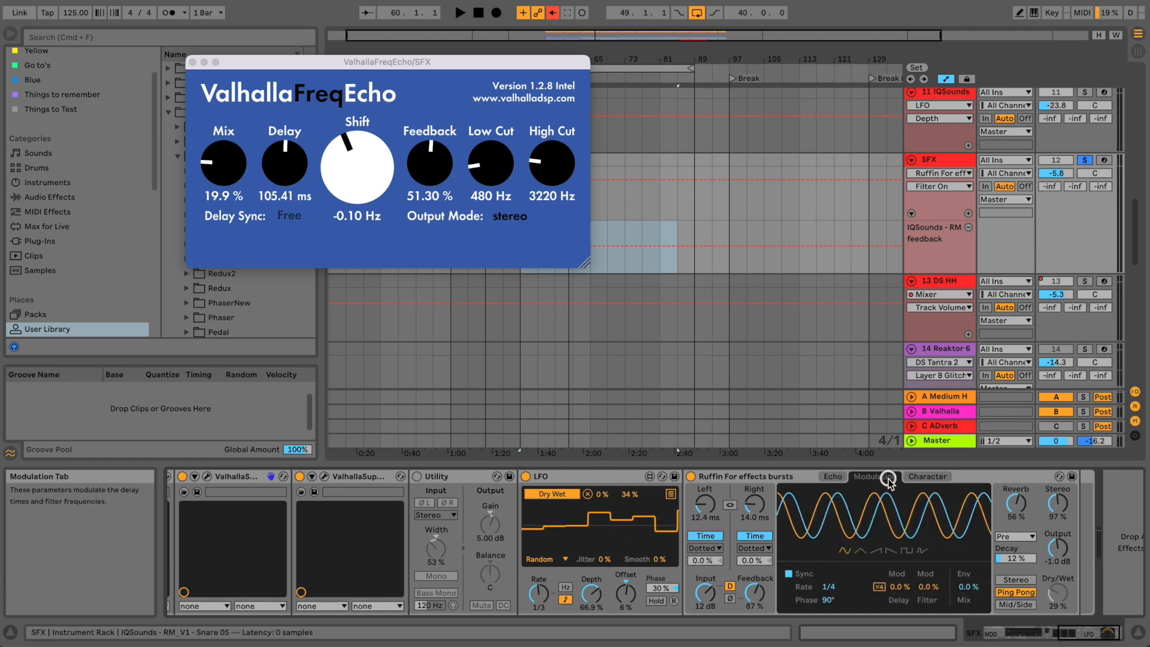
left_click(879, 587)
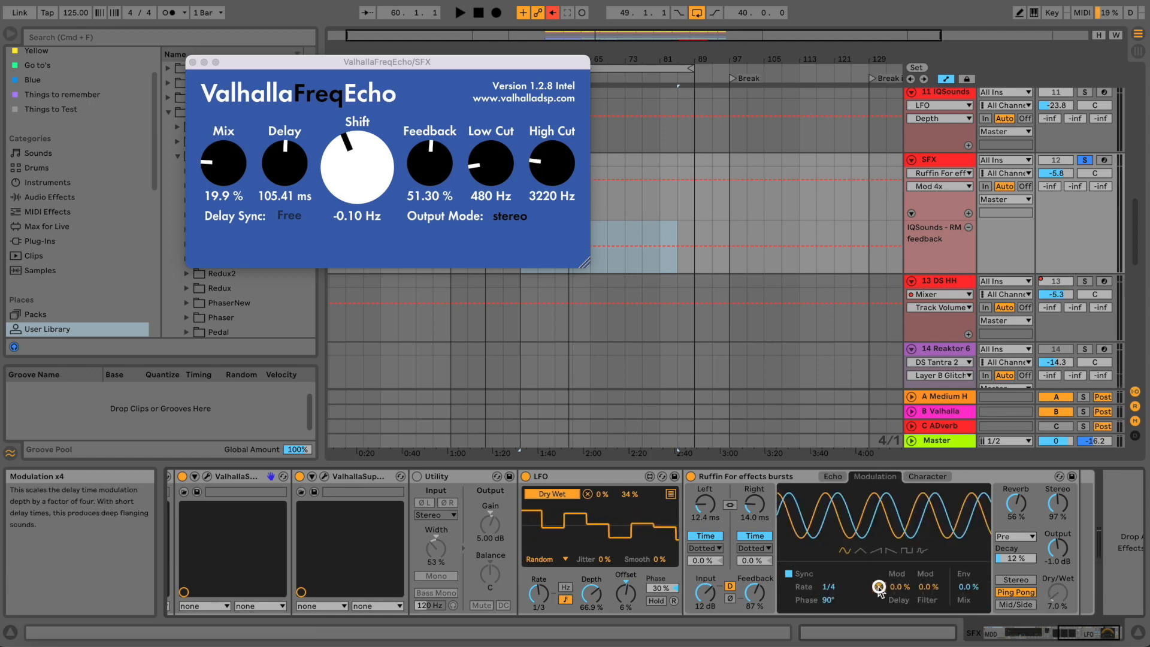
key("space")
left_click(895, 587)
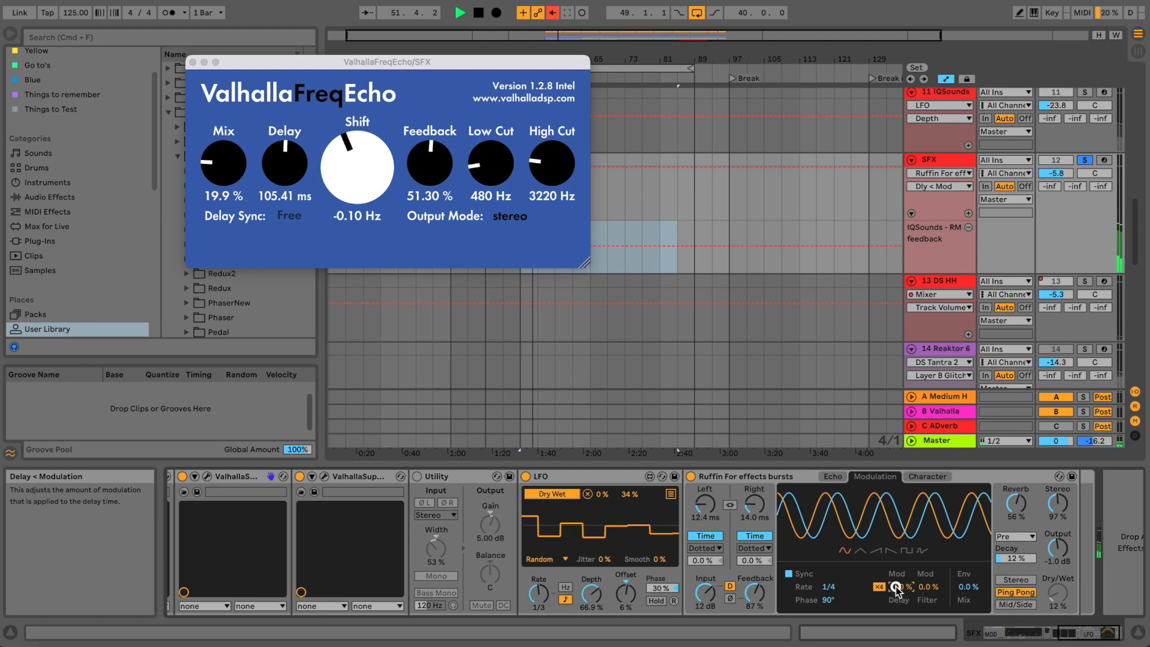
left_click(791, 576)
left_click_drag(830, 585, 957, 584)
left_click(965, 587)
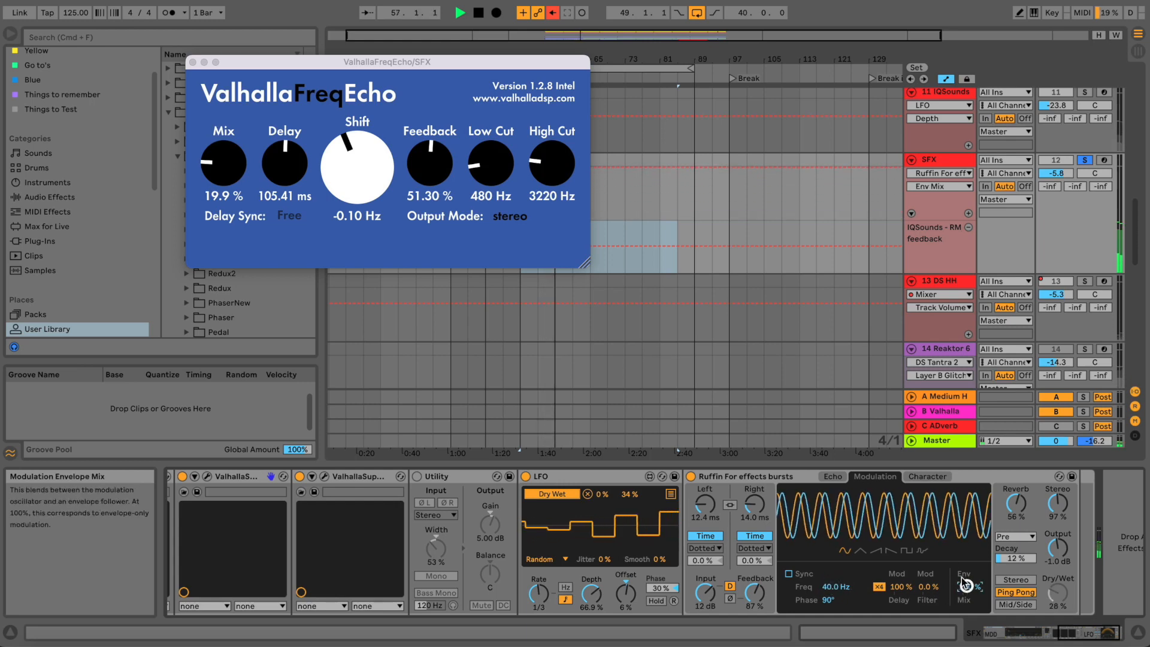
- Choose the noise waveform for the Echo's modulation and set the filter modulation to 100 %
left_click(908, 550)
left_click(923, 552)
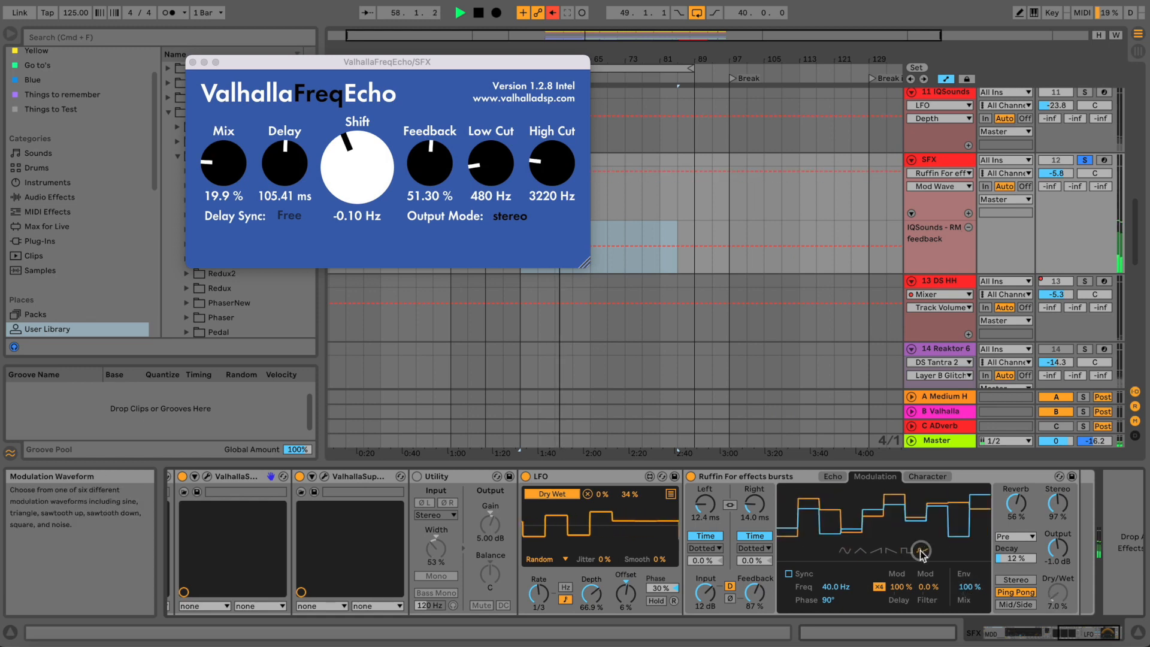
left_click_drag(928, 588, 933, 588)
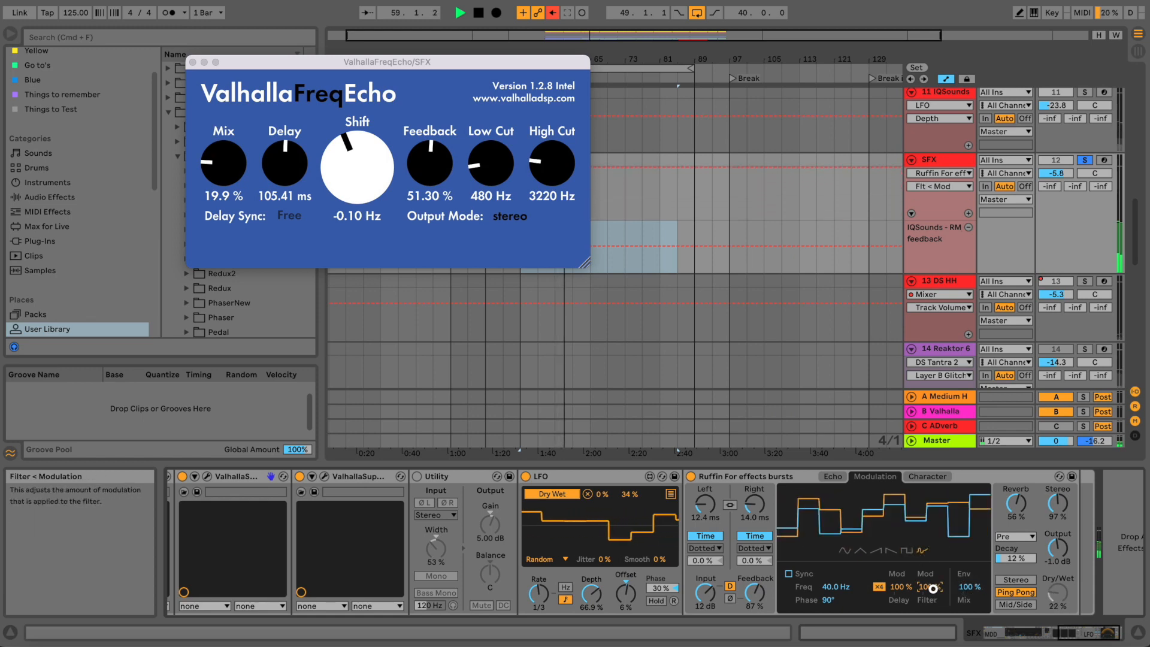
- Sync the Echo's modulation at a Rate of 5/16 with Env Mix at 0.0 %, and set its Reverb to 64 %
left_click(788, 574)
left_click(827, 587)
left_click_drag(827, 587, 827, 594)
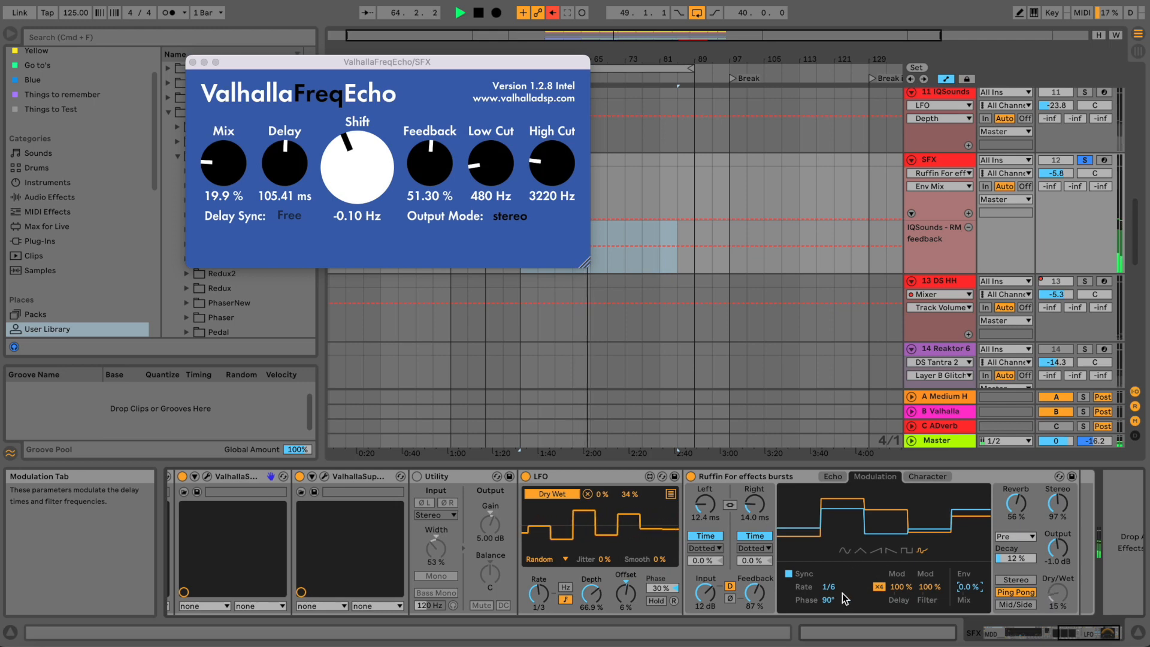
left_click_drag(835, 595, 832, 592)
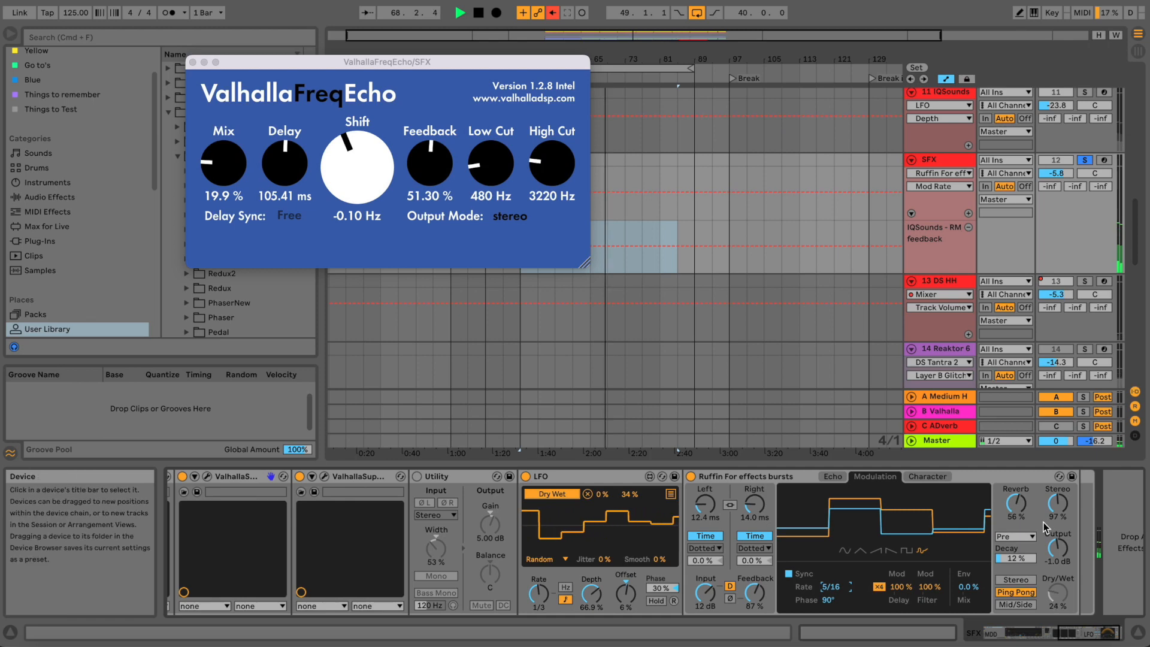
left_click_drag(1017, 503, 1017, 511)
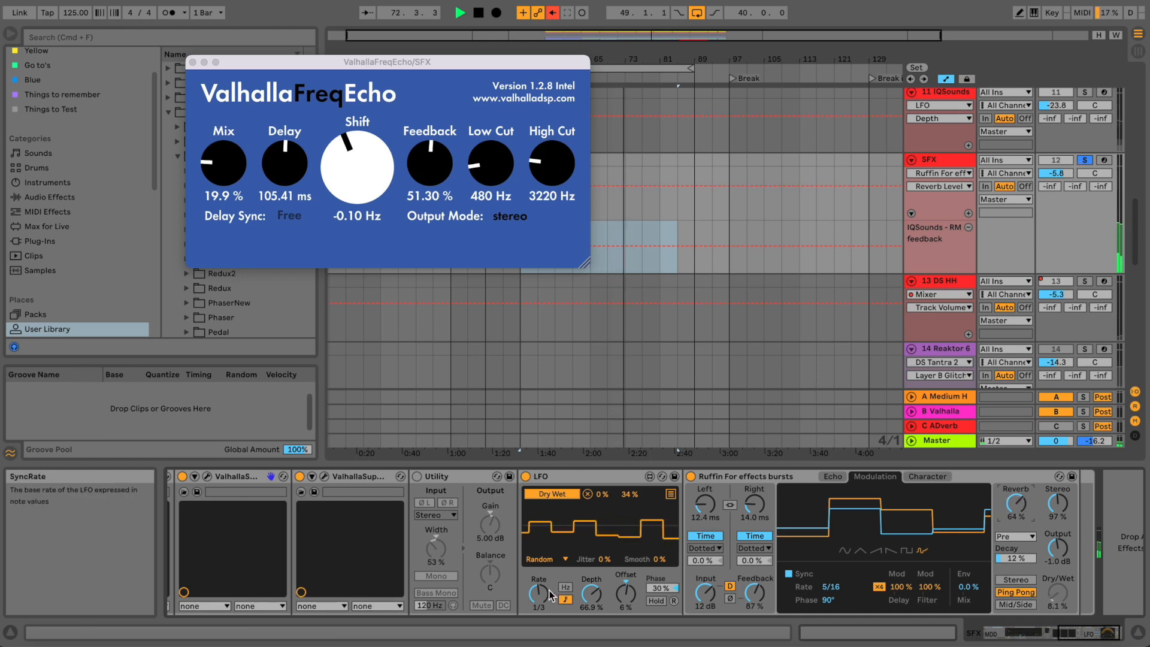
- Try an LFO Rate of 3, set the Echo's modulation Rate to 1/2, and return the LFO Rate to 1/3
left_click_drag(545, 598, 553, 558)
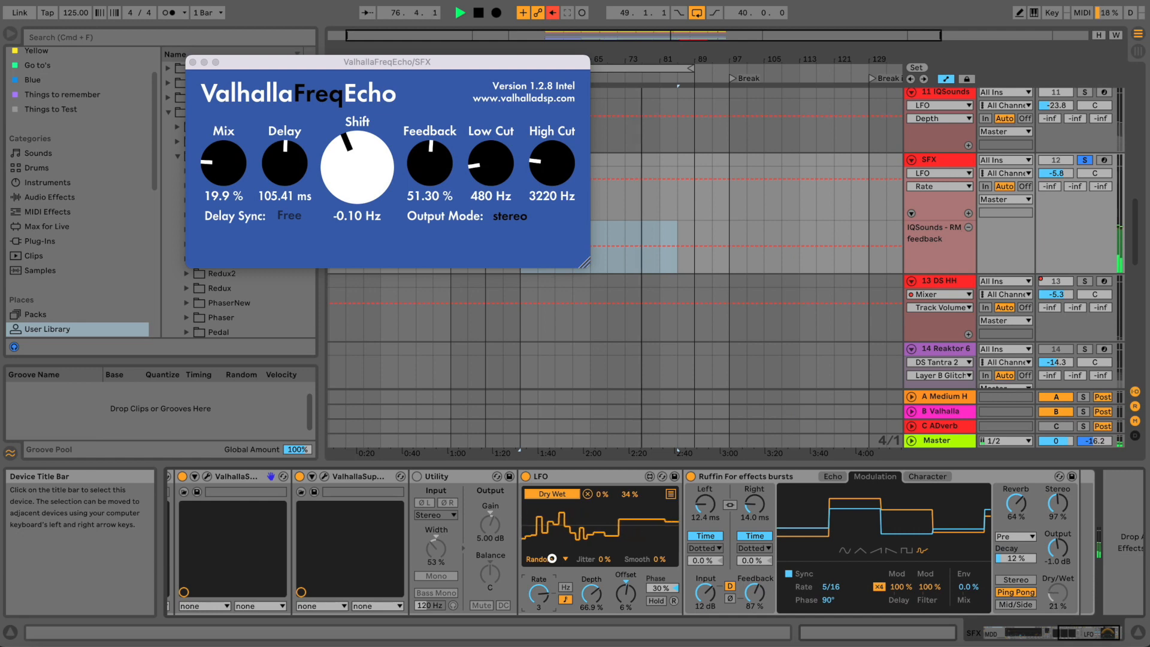
left_click_drag(831, 592, 830, 591)
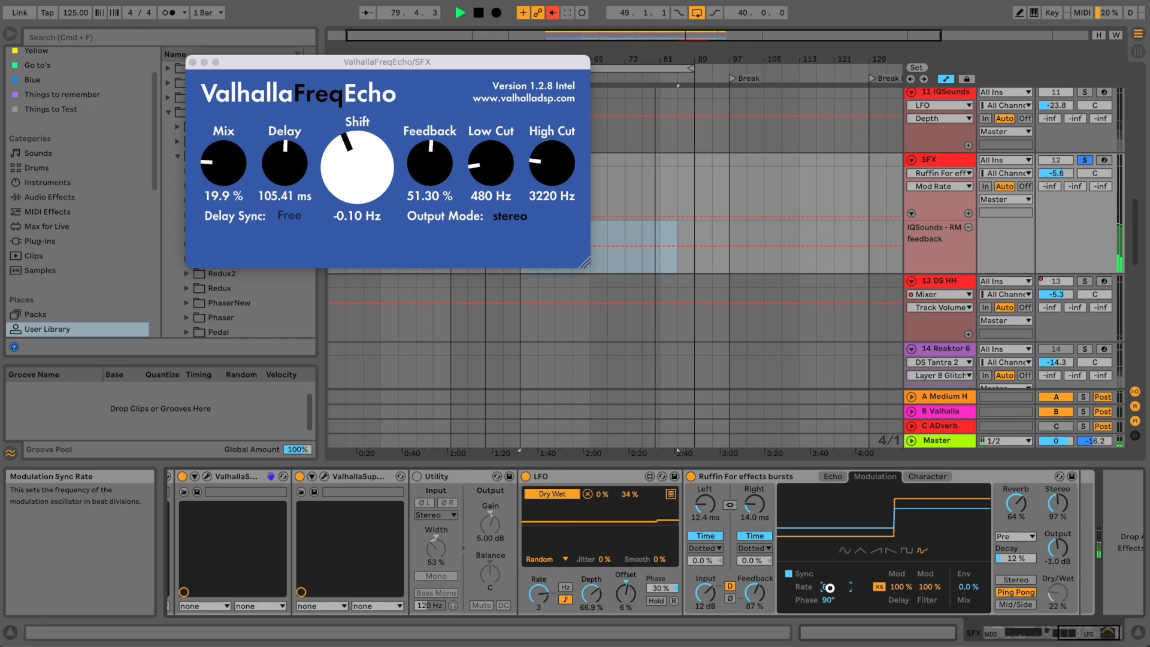
left_click_drag(830, 588, 832, 590)
left_click_drag(539, 598, 539, 623)
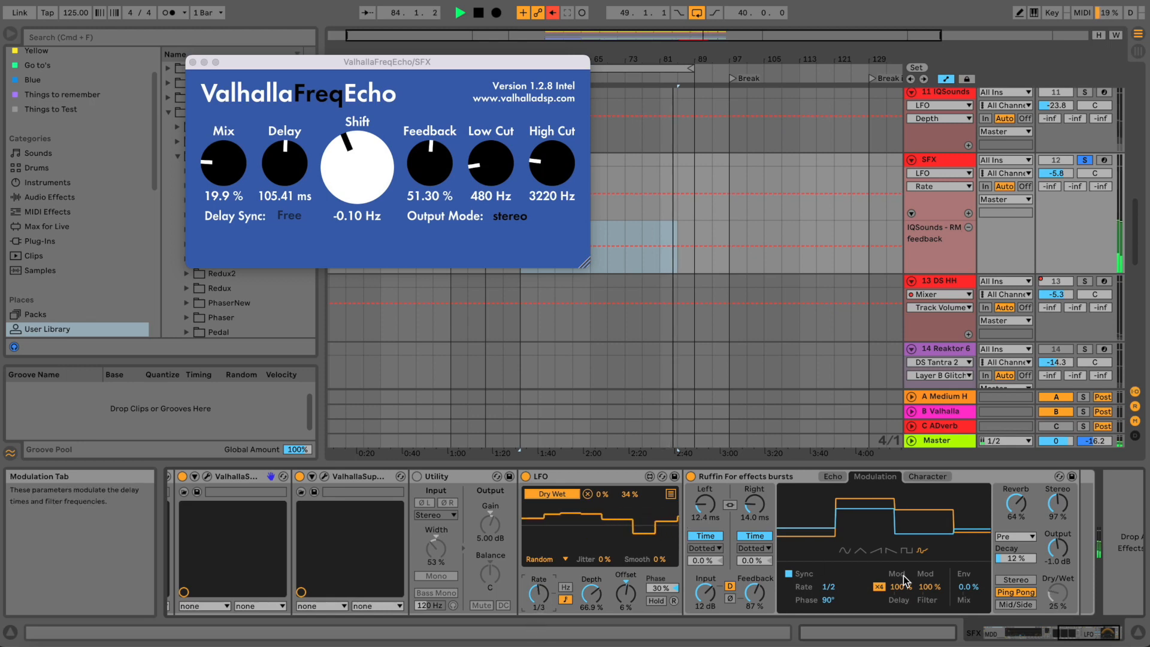
- Set the Echo's delay modulation to 81 % and filter modulation to 49 %, and lower the LFO's Dry Wet mapping maximum
left_click_drag(931, 593, 897, 592)
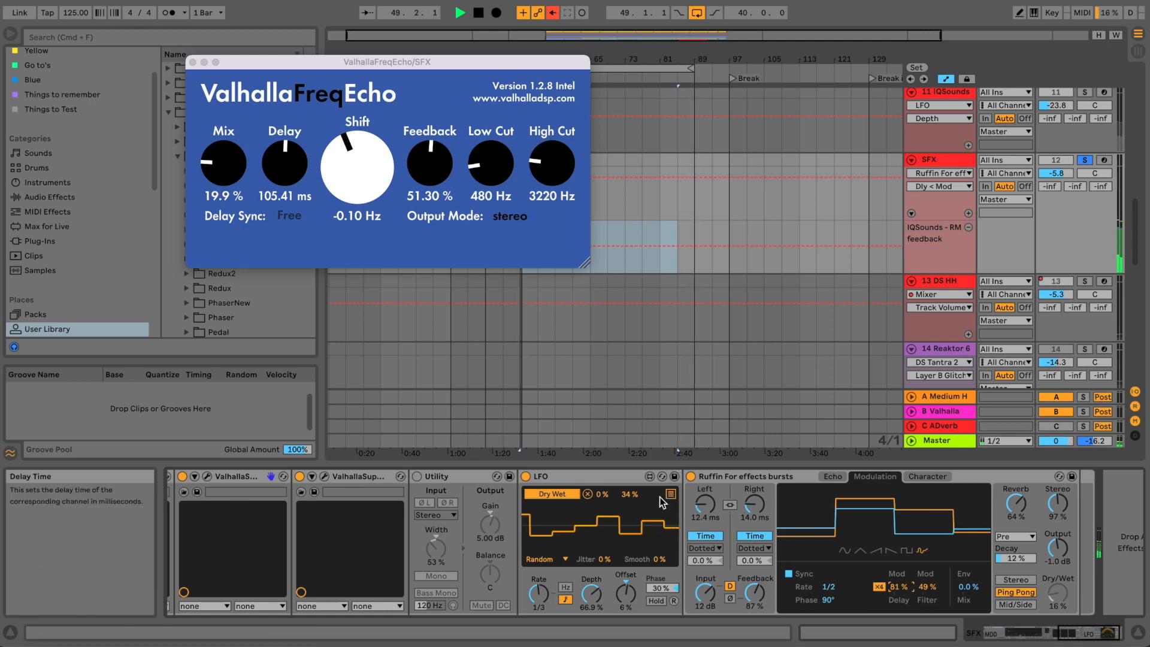
left_click_drag(632, 494, 636, 517)
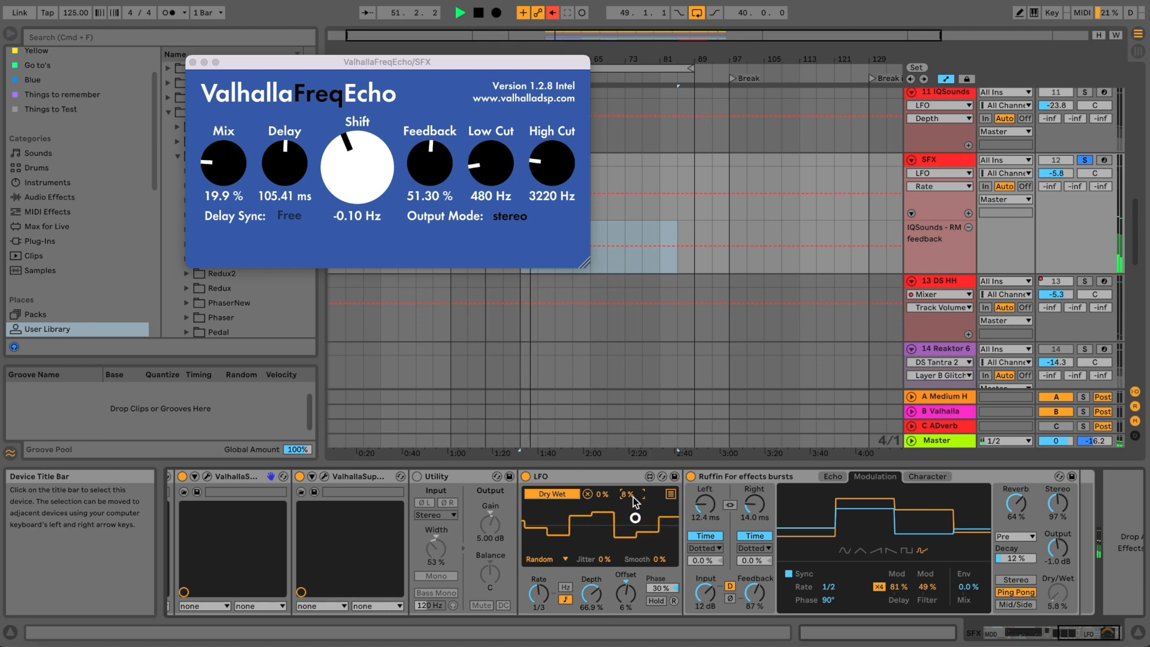
- Switch the SFX track's key-mapped effects off and on for comparison, ending with them bypassed
key("m")
key("m")
key("m")
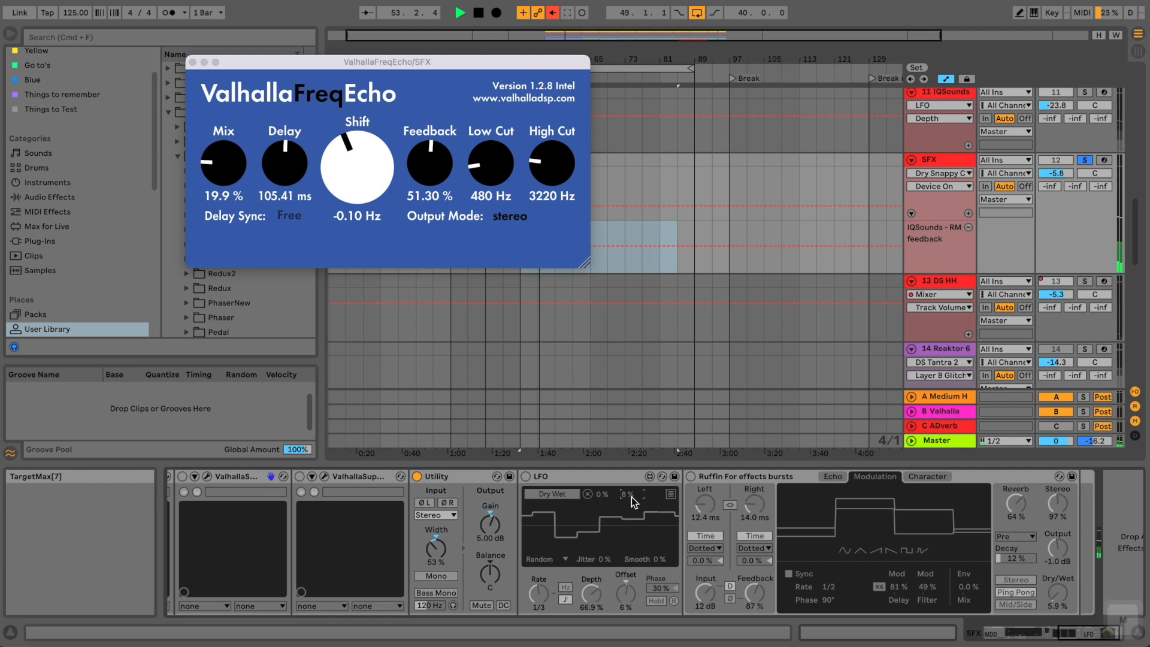
- Compare the SFX loop with its key-mapped effects switched on and off once more, and stop playback
left_click_drag(1067, 630, 1058, 631)
key("m")
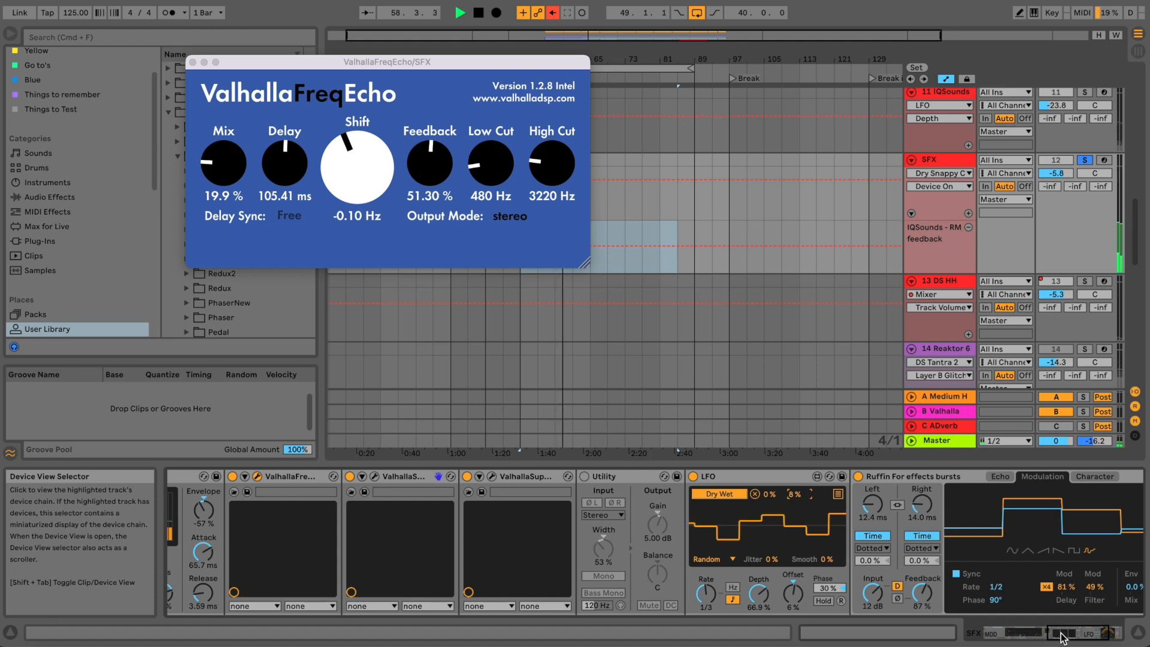
key("m")
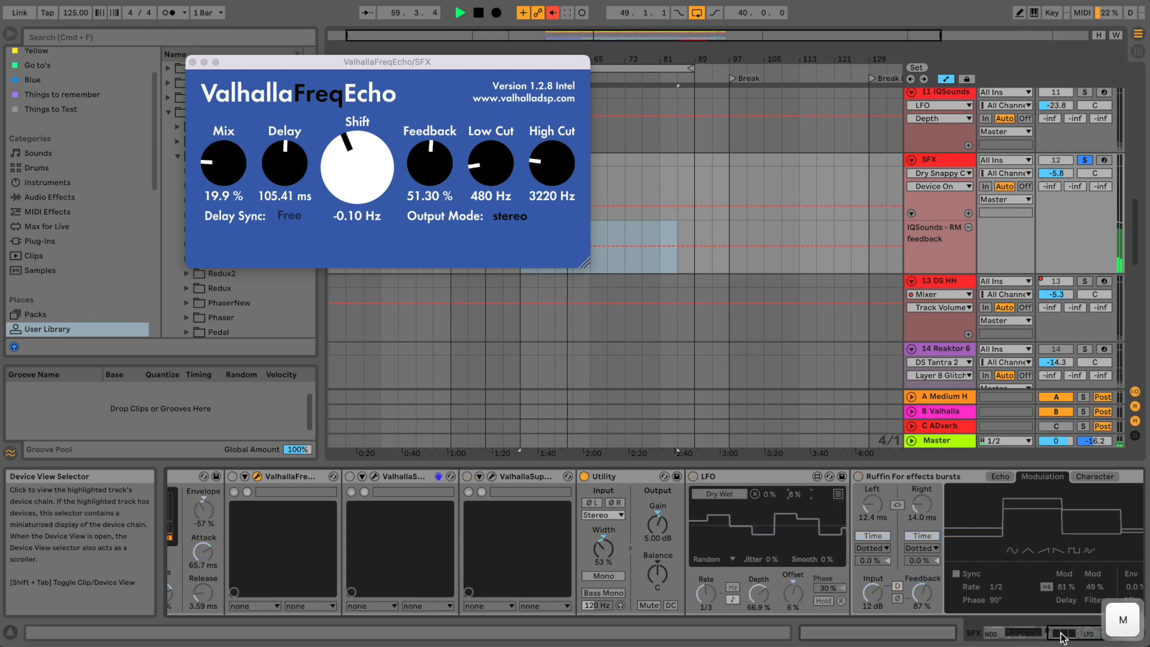
key("space")
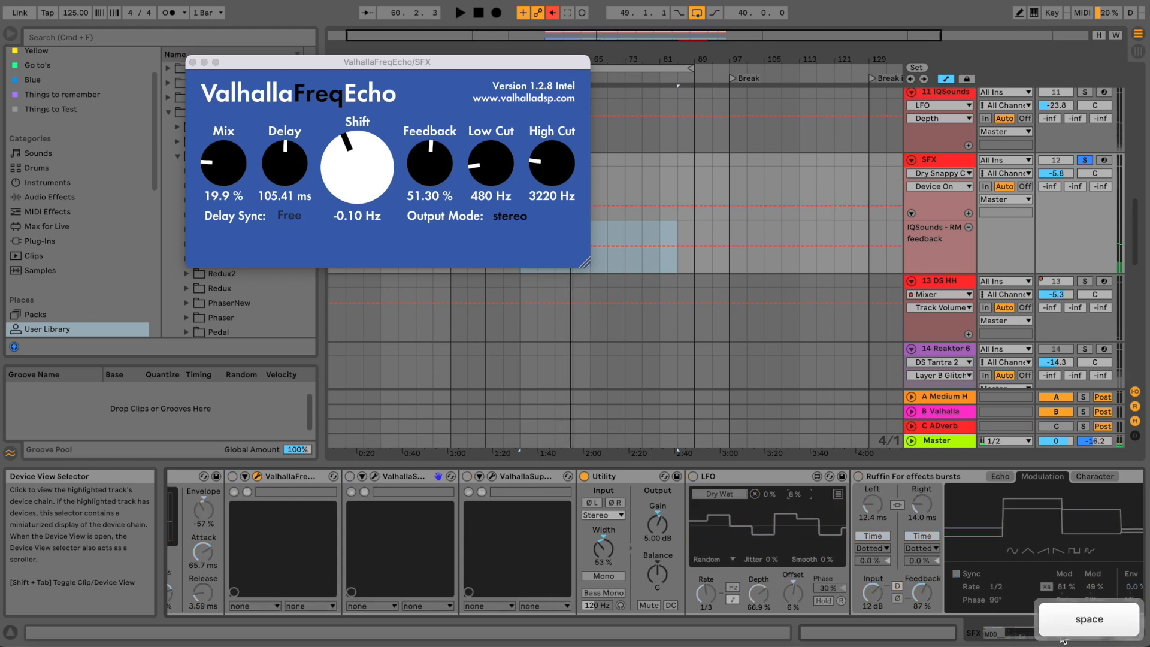
- Group the SFX track's effects from Dry Snappy Clap through the Echo into an Audio Effect Rack
left_click(273, 478)
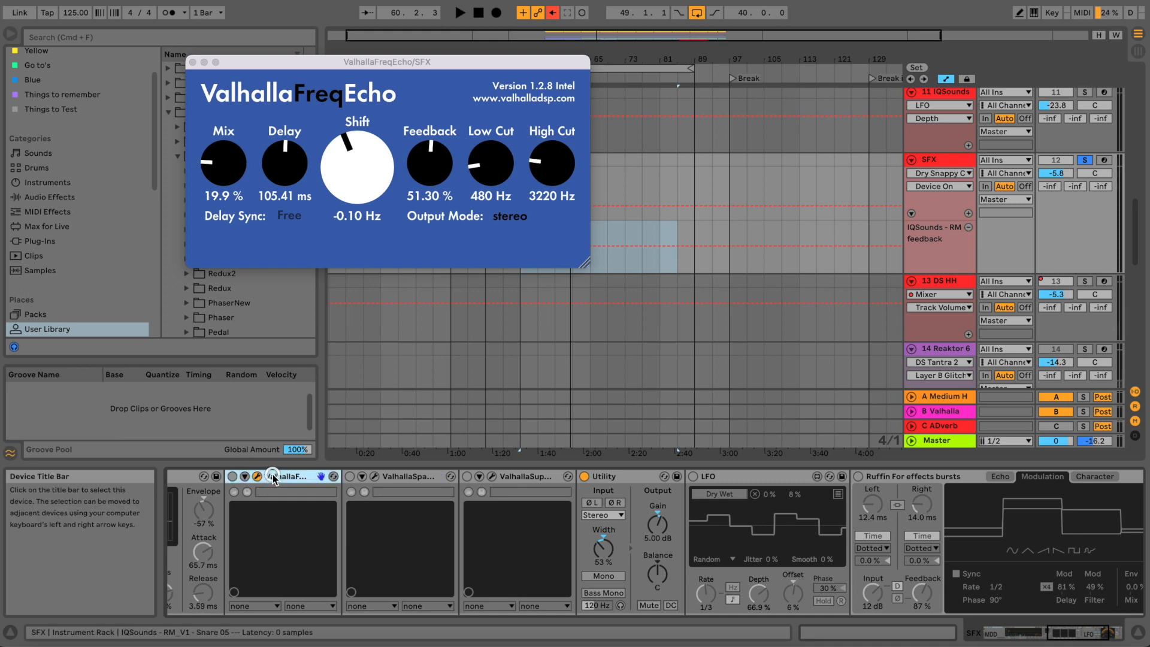
left_click(940, 474, "shift")
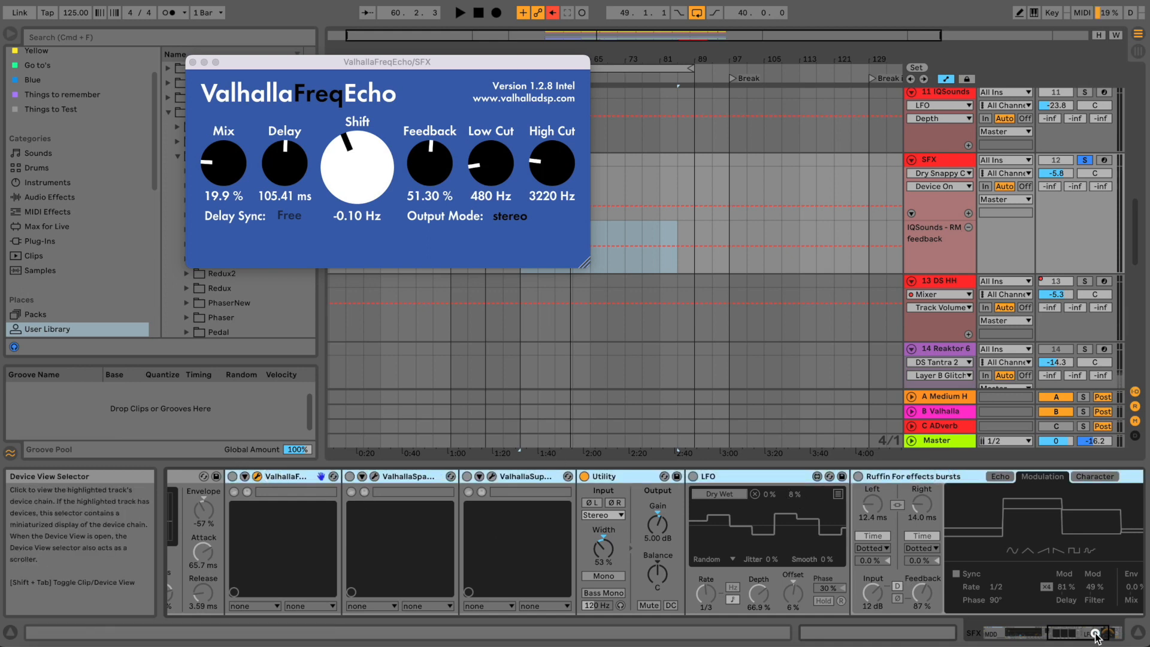
left_click(1074, 631)
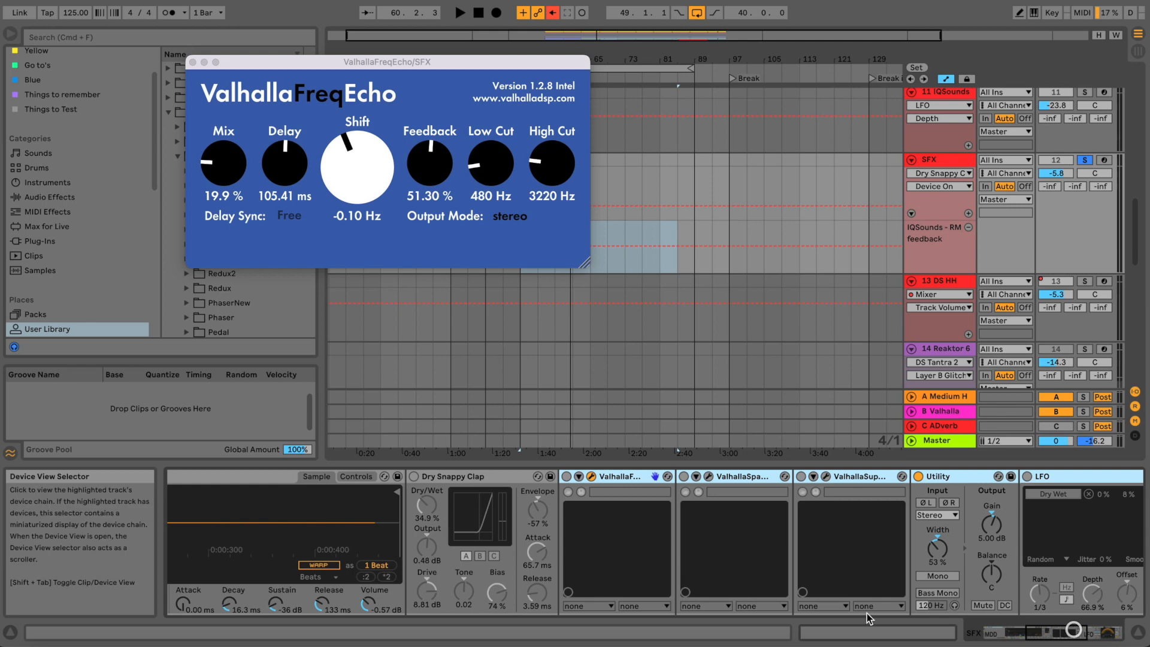
left_click(502, 478, "shift")
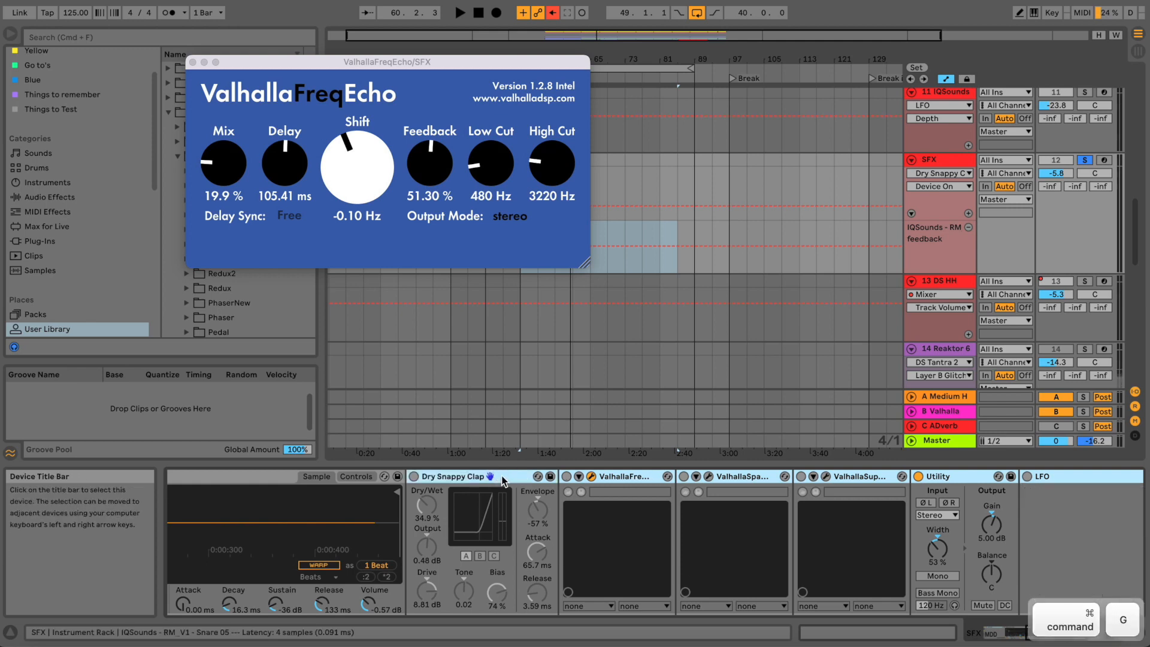
key("super+g")
- Show the rack's macros, chain list and chain selector zones, and duplicate its chain
left_click(415, 492)
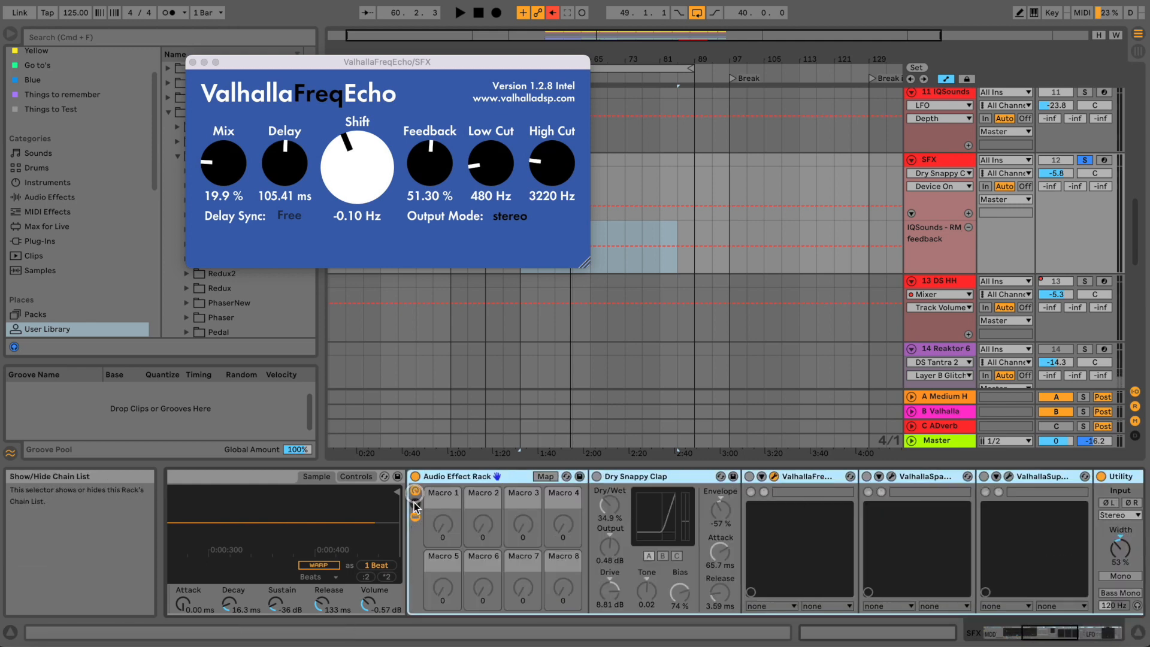
left_click(415, 509)
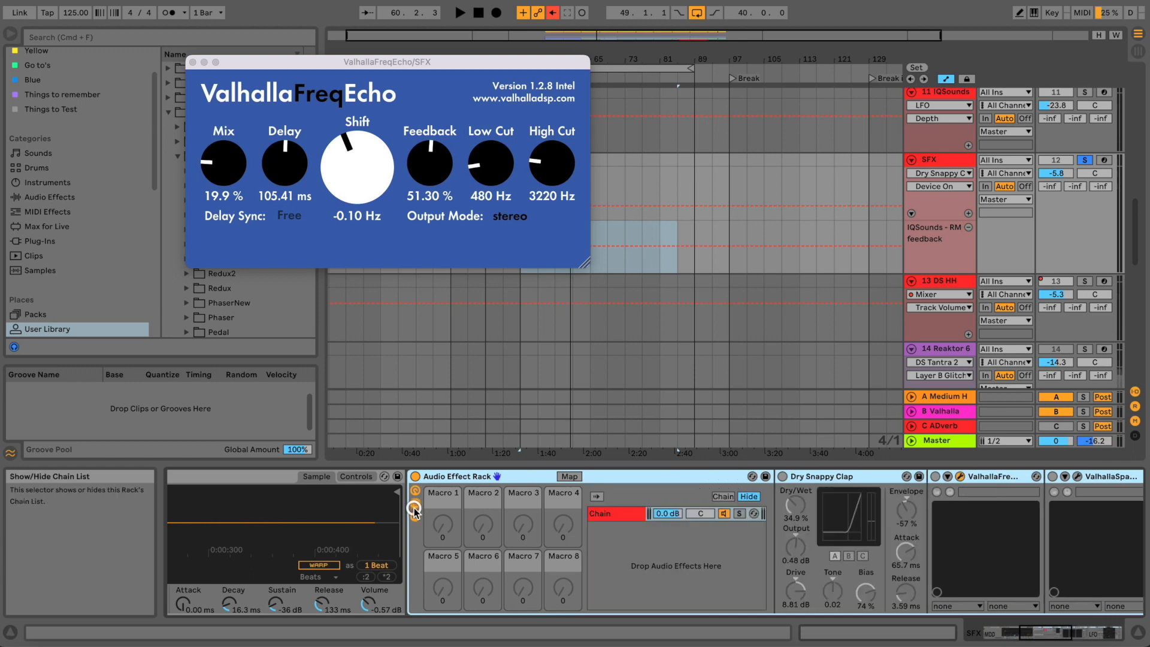
left_click(631, 519)
left_click(722, 496)
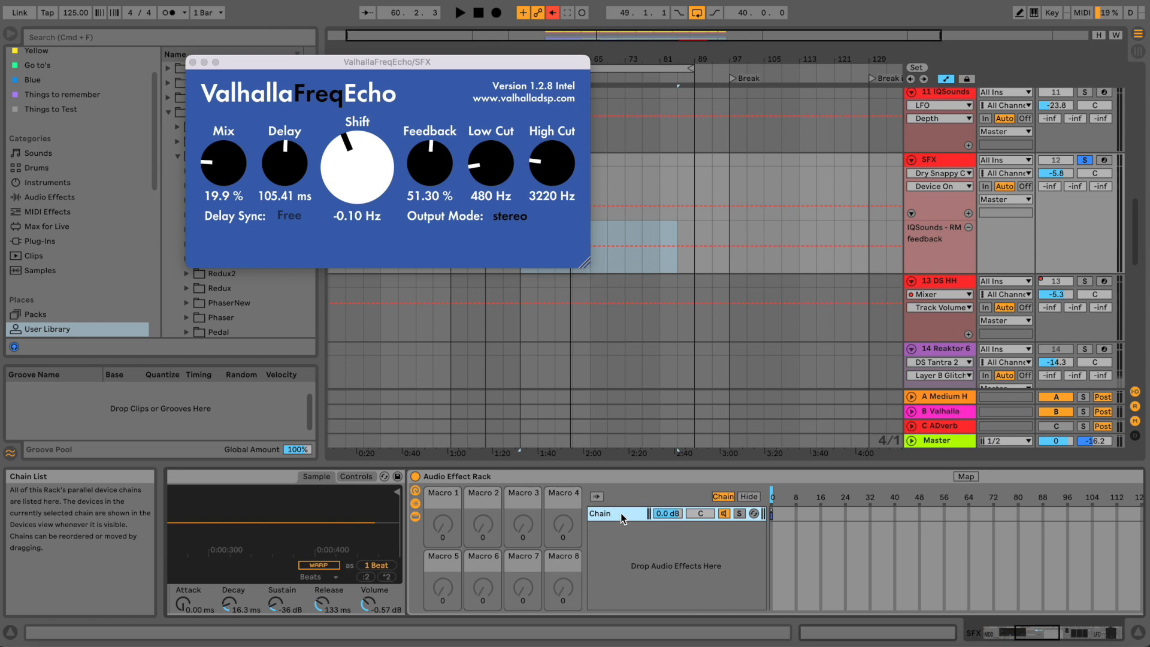
key("super+d")
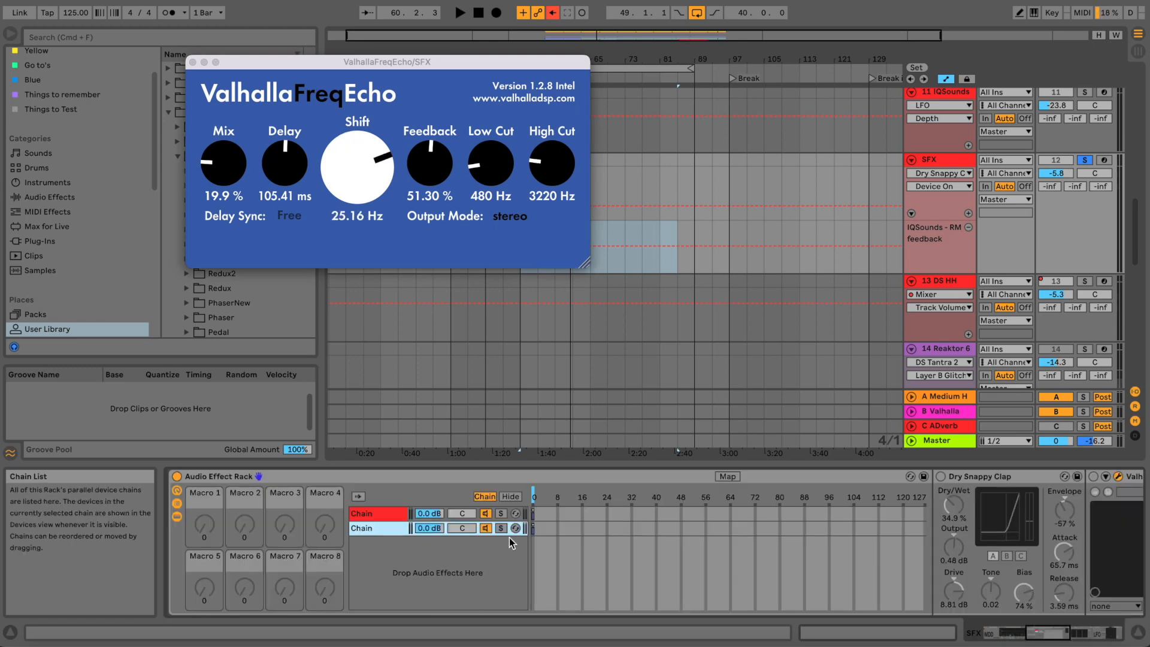
- Extend the zones of both rack chains across the full range from 0 to 127
left_click(534, 515)
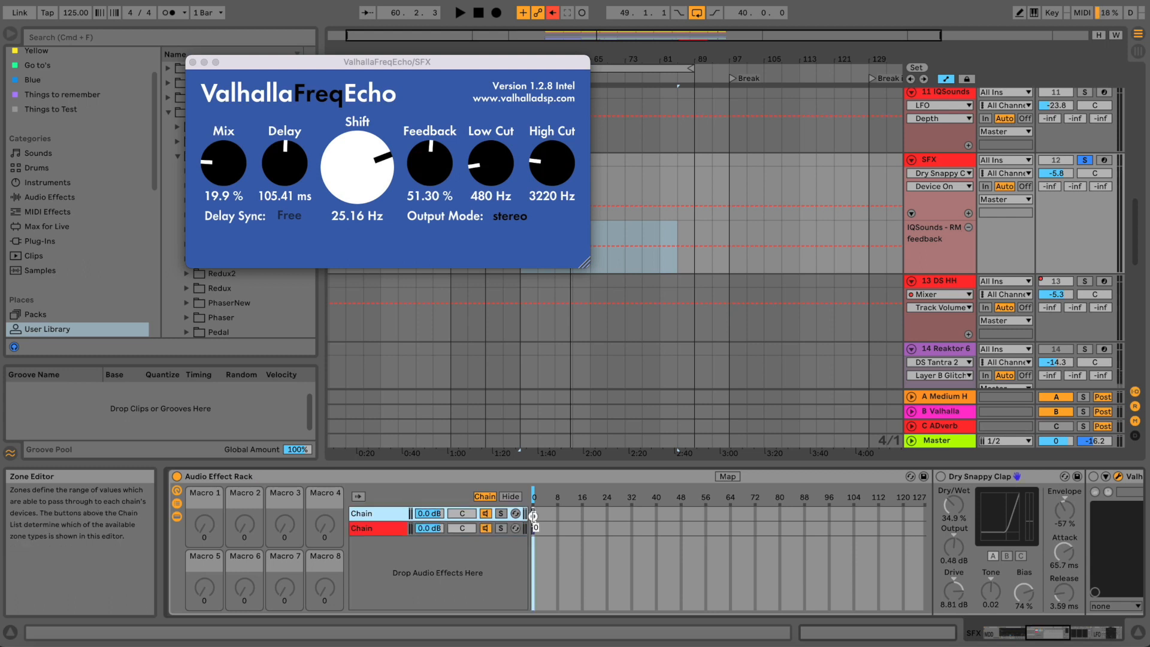
left_click_drag(535, 515, 945, 487)
left_click_drag(535, 534, 949, 522)
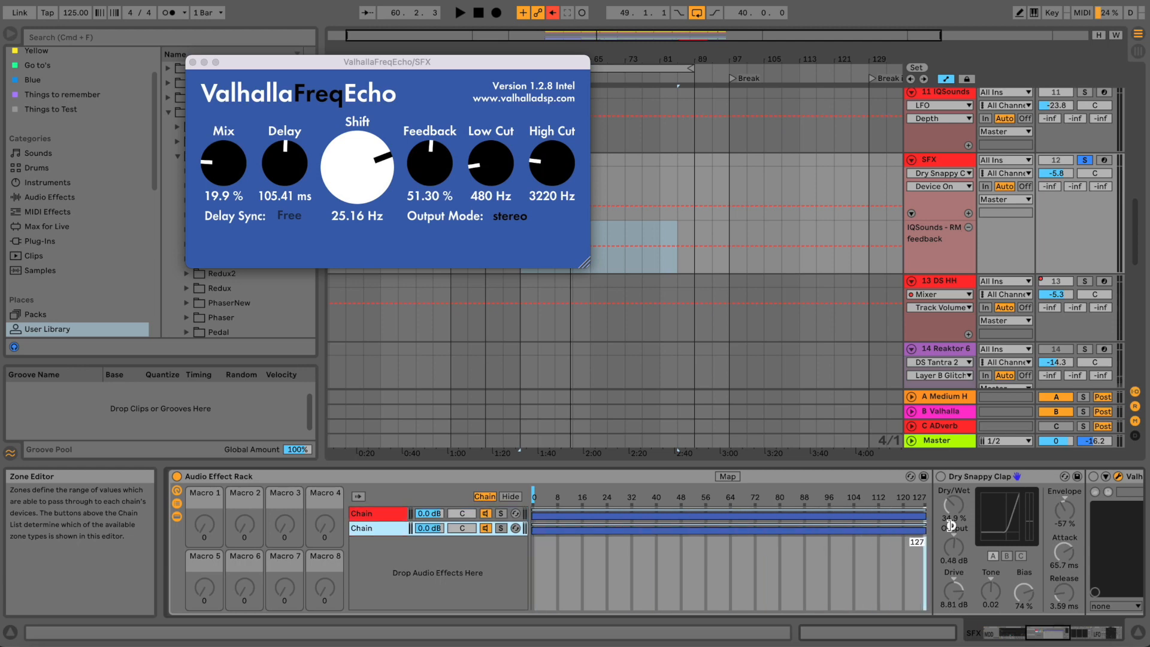
- Rename the rack's first chain DRY and its second chain WET
left_click(383, 515)
key("super+r")
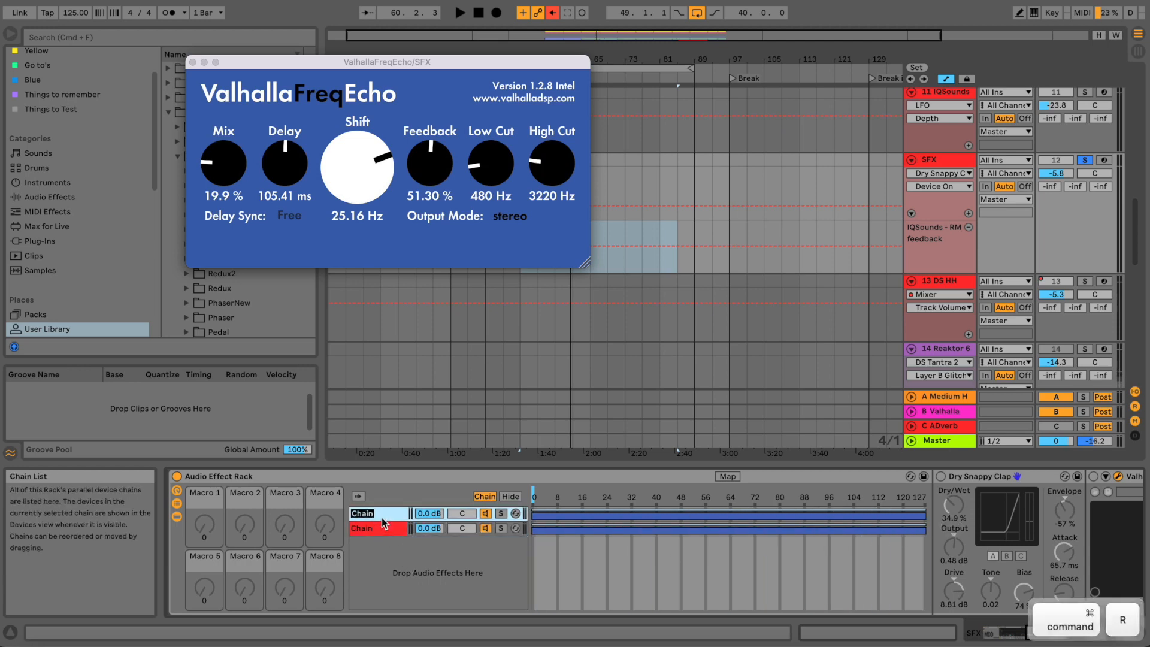
type("DRY")
key("Return")
key("Down")
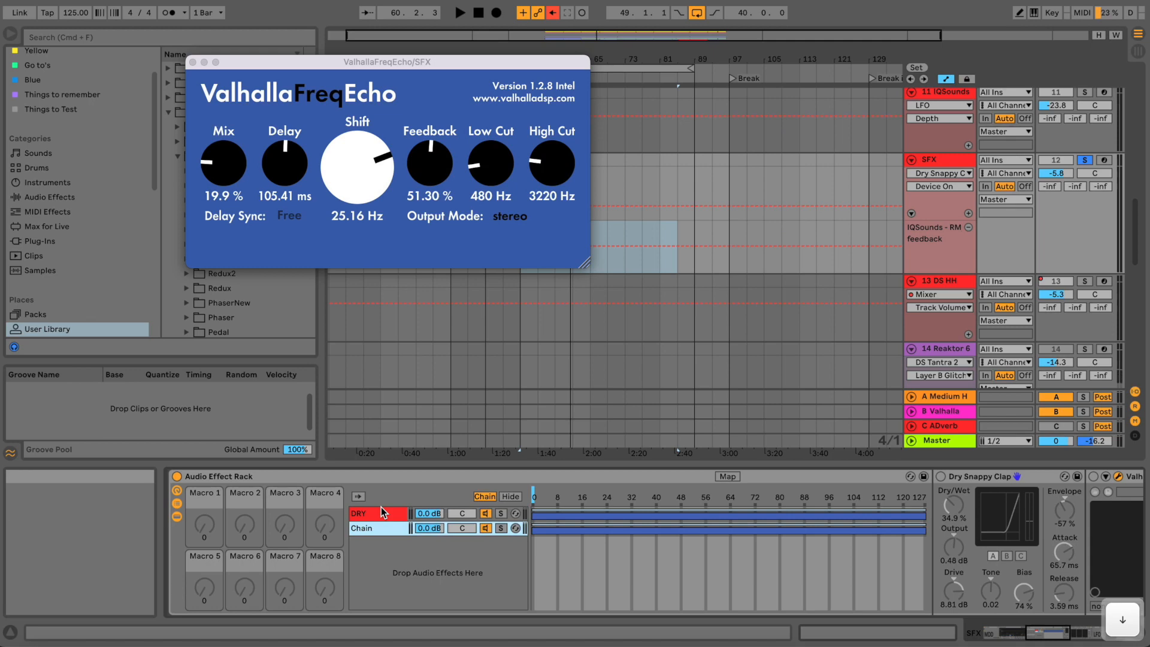
key("super+r")
type("WET")
key("Return")
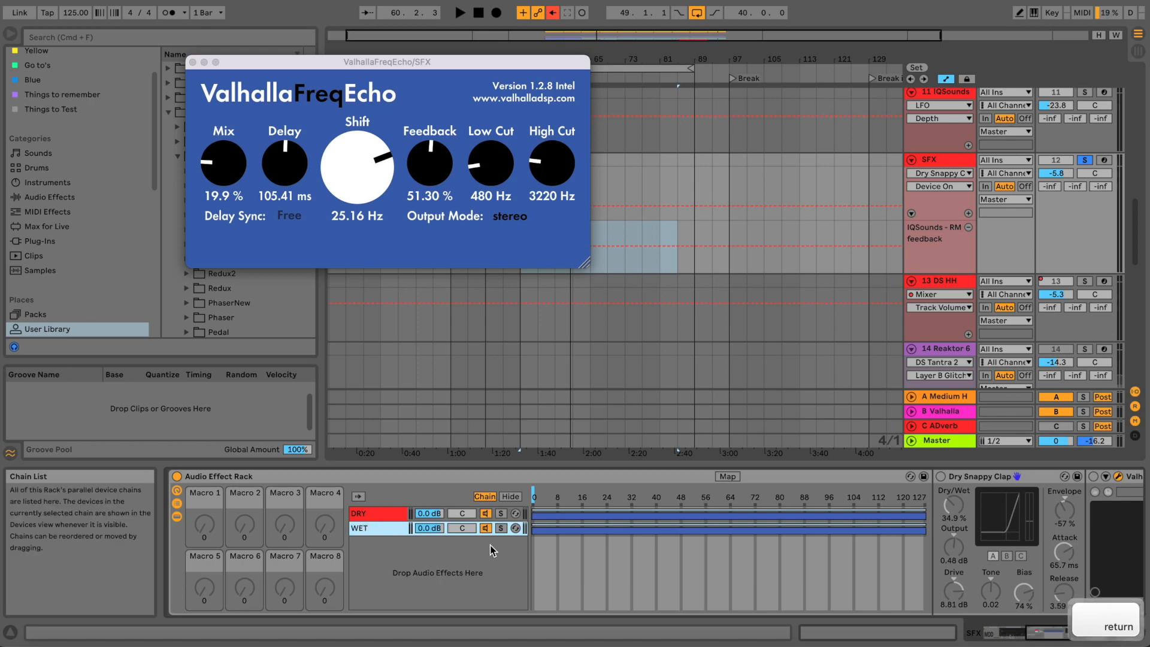
- Crossfade the zones so that WET fades in and DRY fades out toward 127, and map the chain selector to Macro 1
left_click_drag(541, 530, 917, 525)
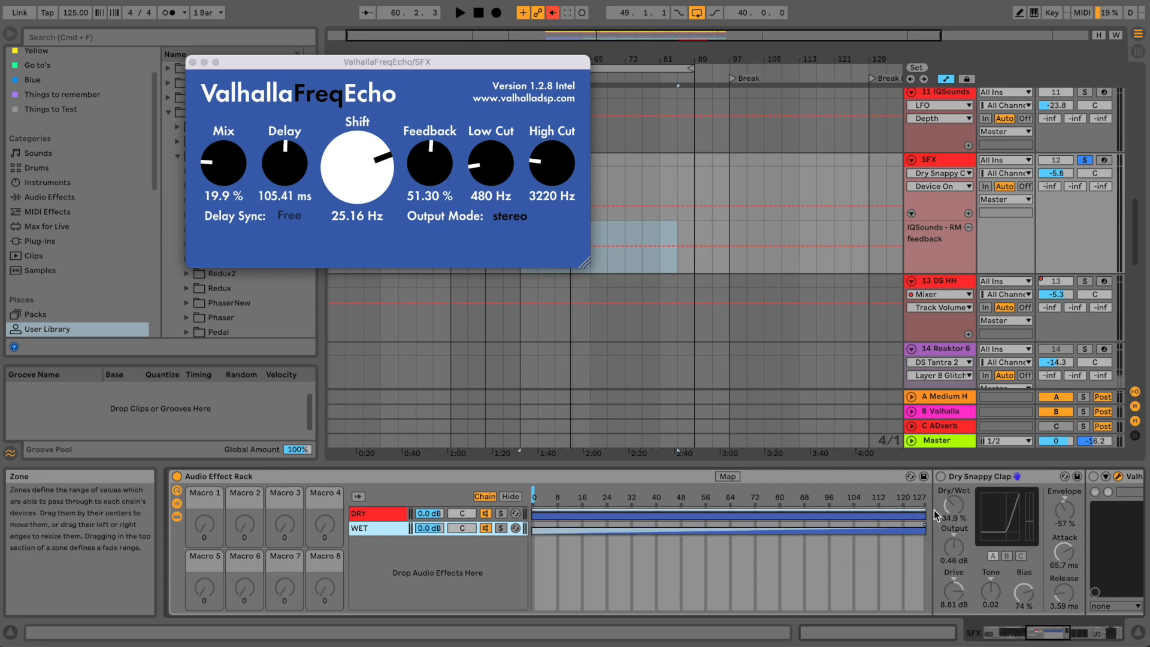
left_click_drag(923, 510, 530, 511)
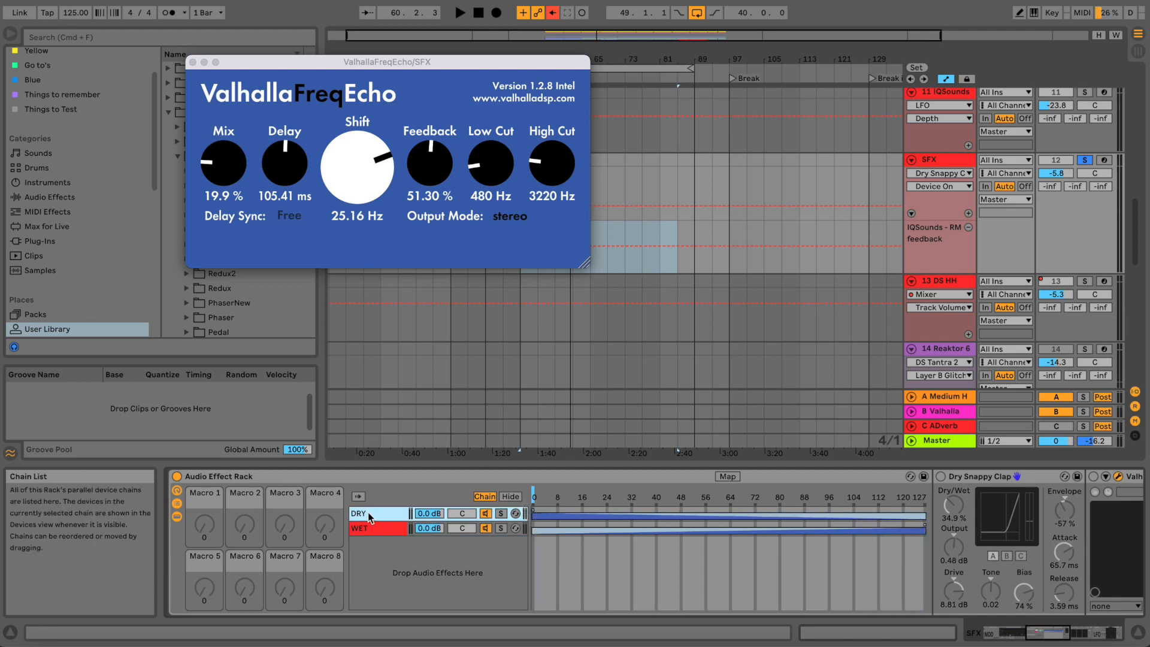
left_click(557, 495)
left_click(545, 495)
right_click(573, 496)
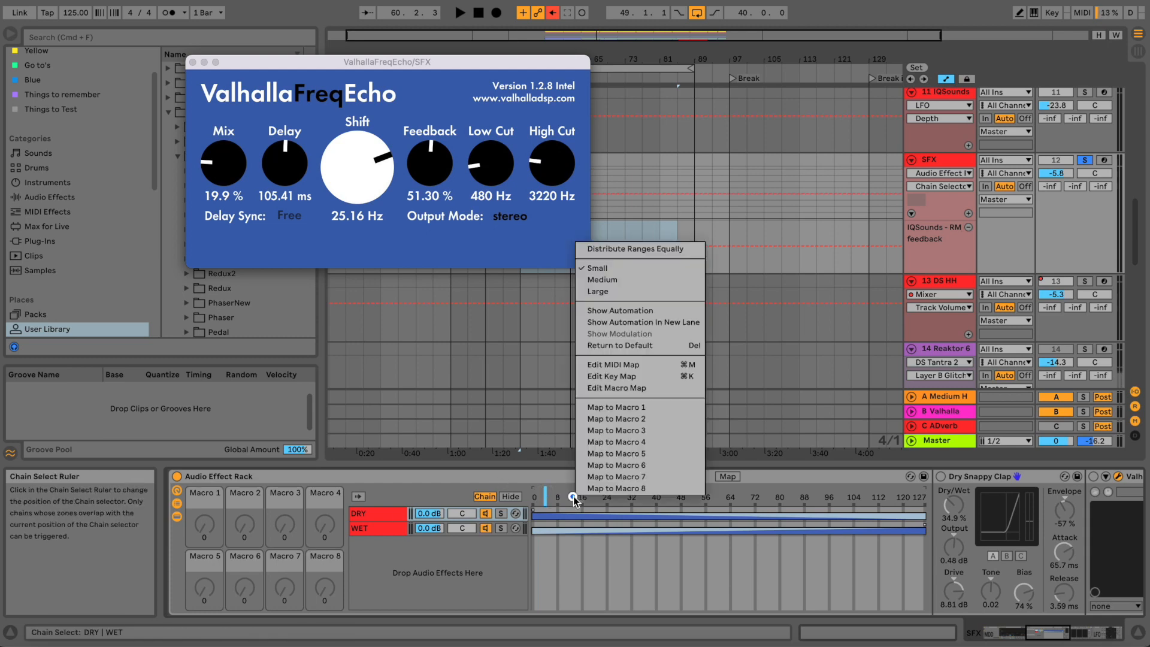
left_click(589, 410)
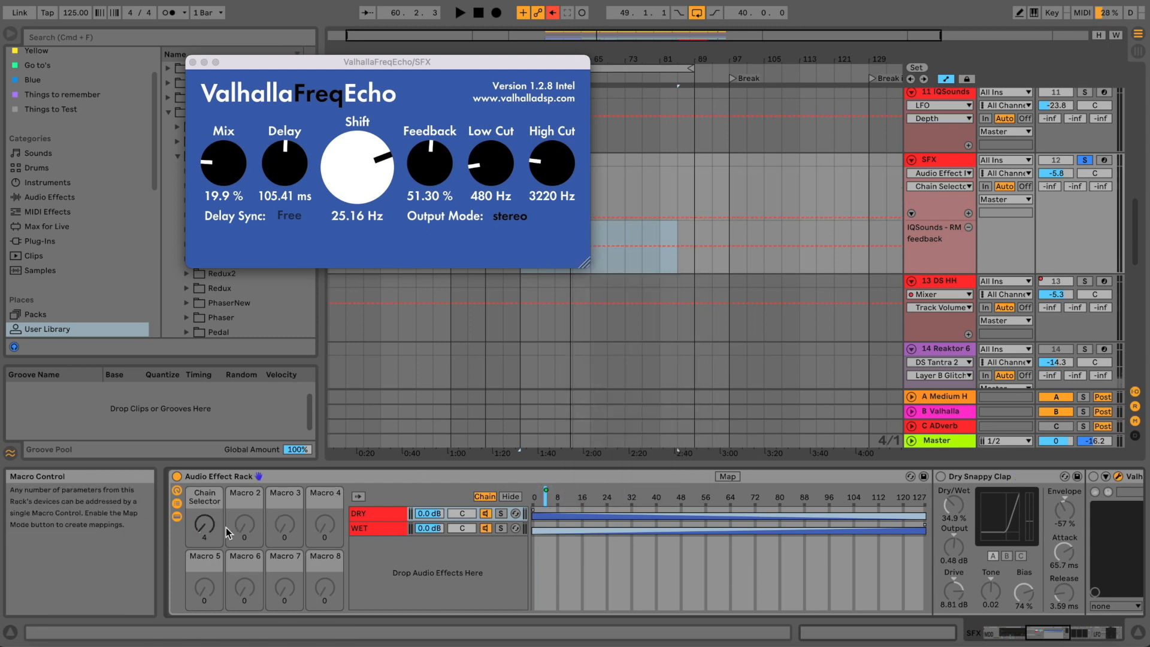
- Rename the Chain Selector macro as DRY / WET and colour it orange
left_click(205, 491)
key("super+r")
type("DRY")
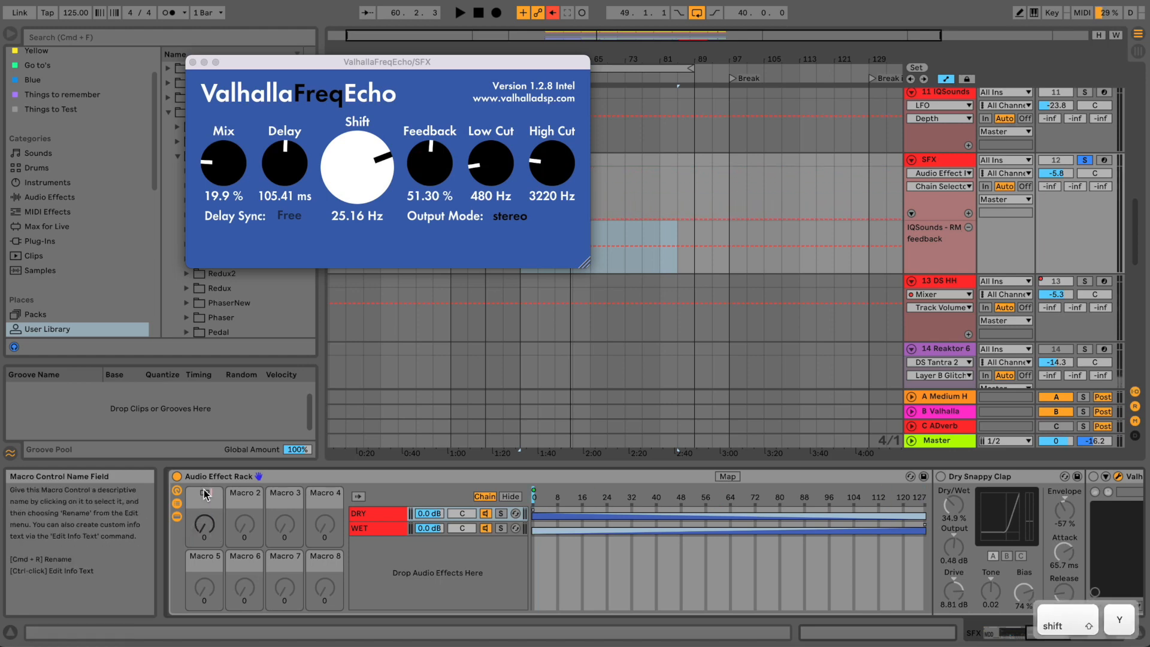
type(" / WET")
key("Return")
right_click(204, 492)
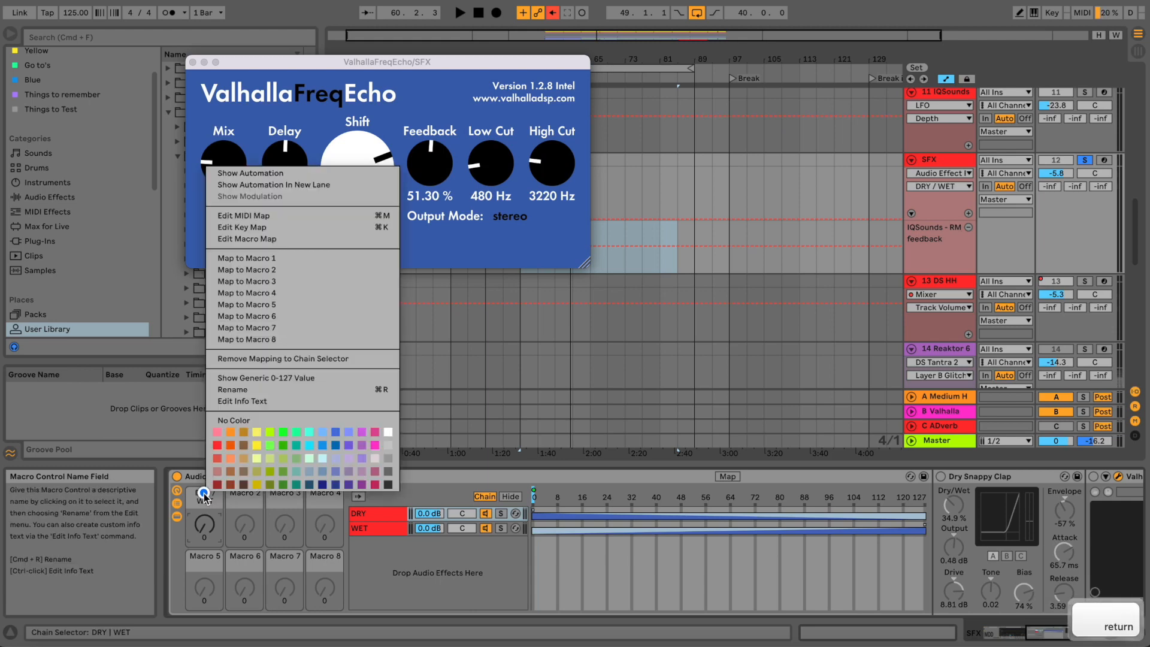
left_click(205, 514)
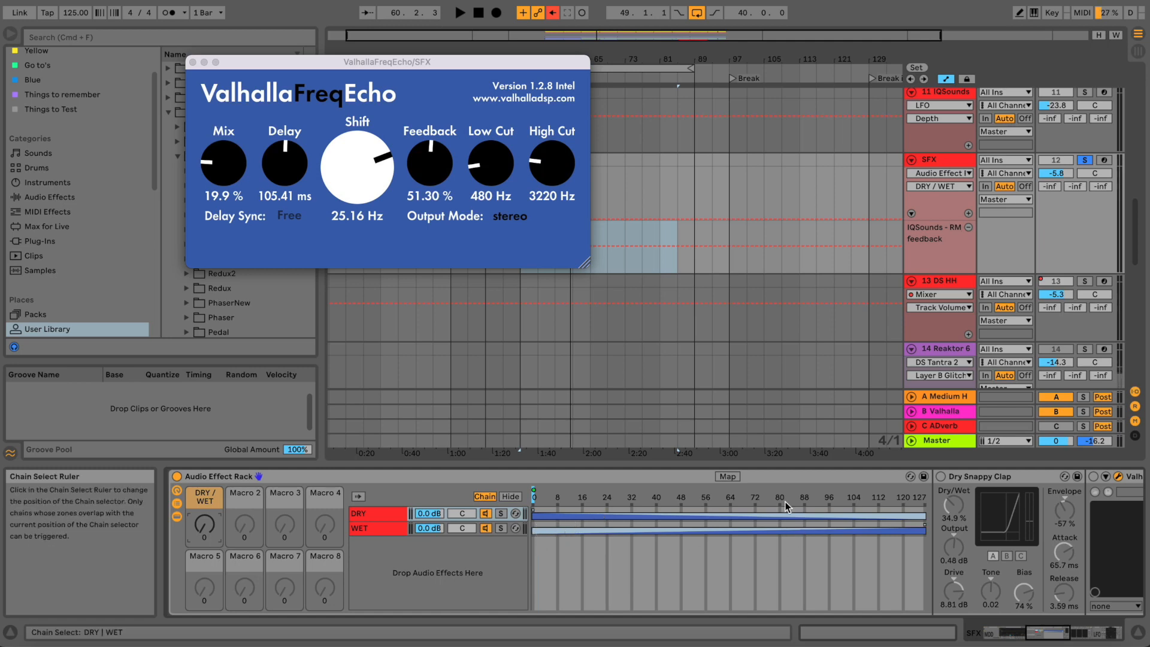
- Play the loop while raising the DRY / WET macro from 0 to 127 to hear the crossfade, and stop playback
key("space")
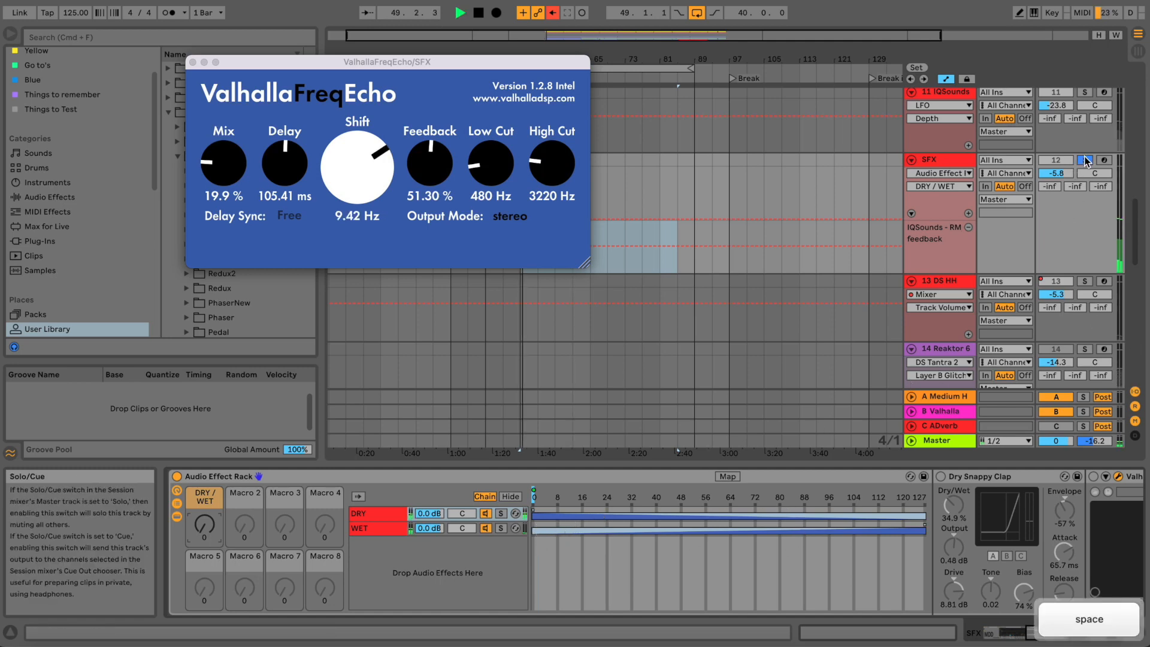
left_click_drag(204, 524, 204, 464)
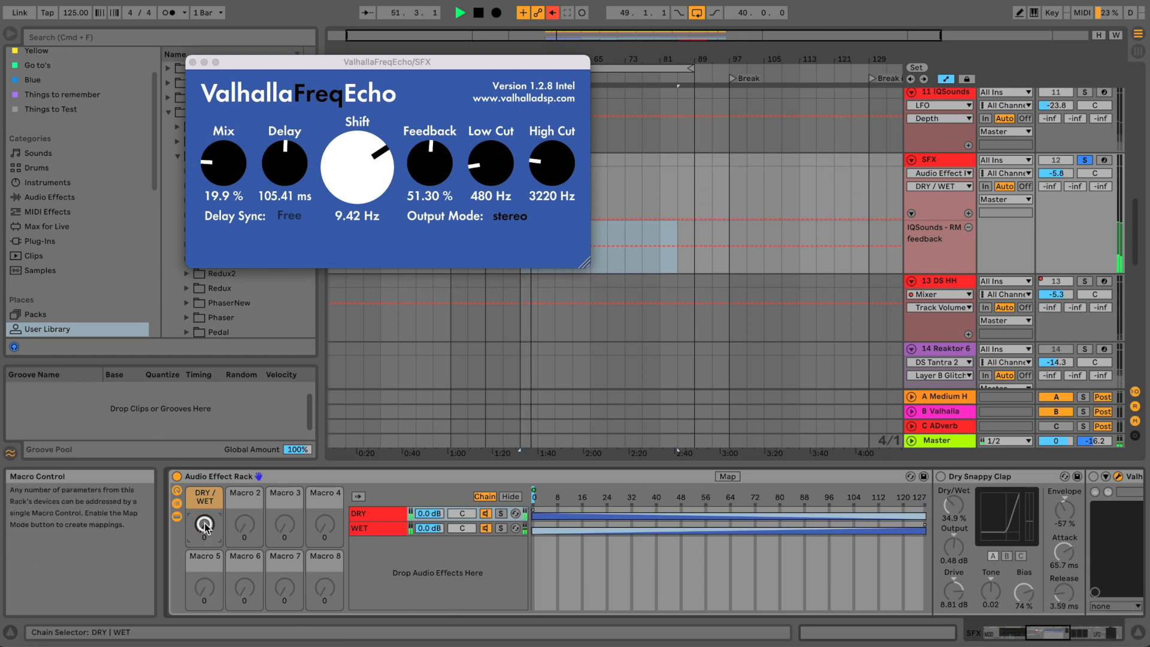
key("space")
key("space")
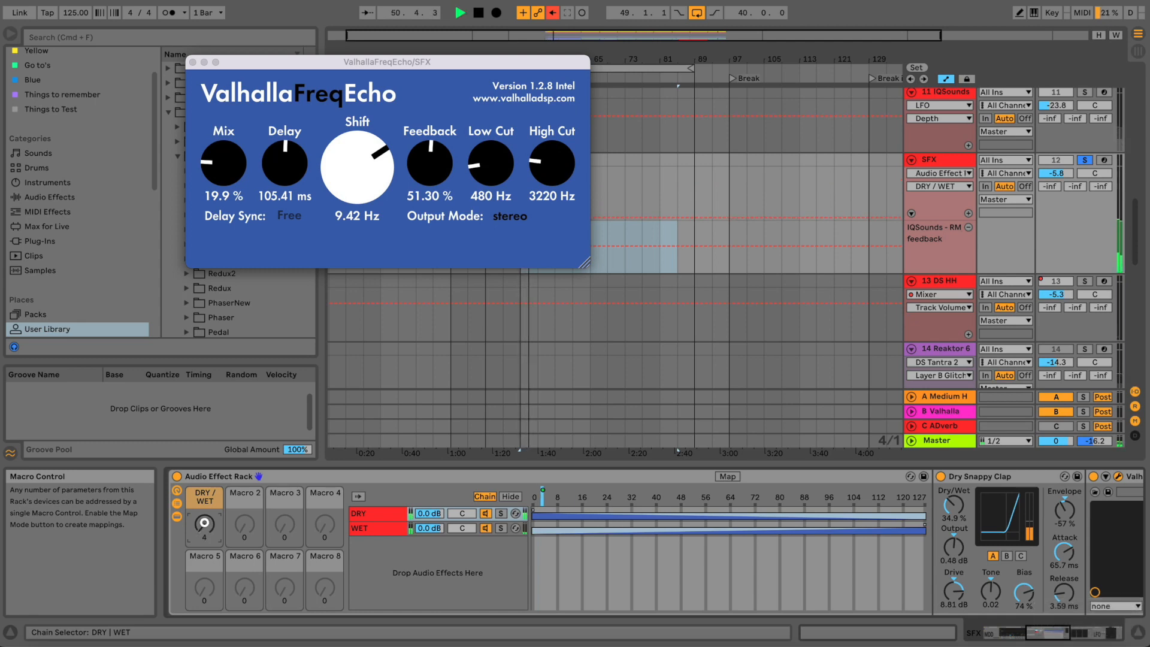
key("space")
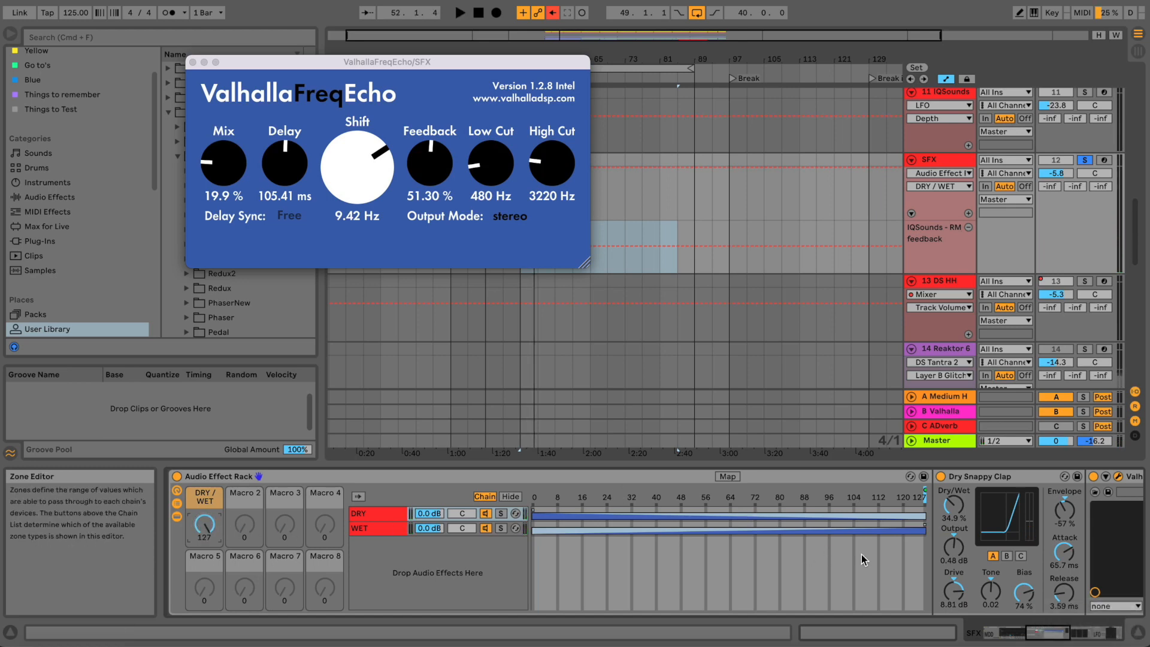
- Reverse the zone fades so that DRY fades in and WET fades out toward 127, and set the DRY / WET macro to 0
left_click_drag(927, 531, 513, 549)
mouse_move(535, 510)
left_mouse_down()
mouse_move(935, 498)
mouse_move(519, 517)
left_mouse_up()
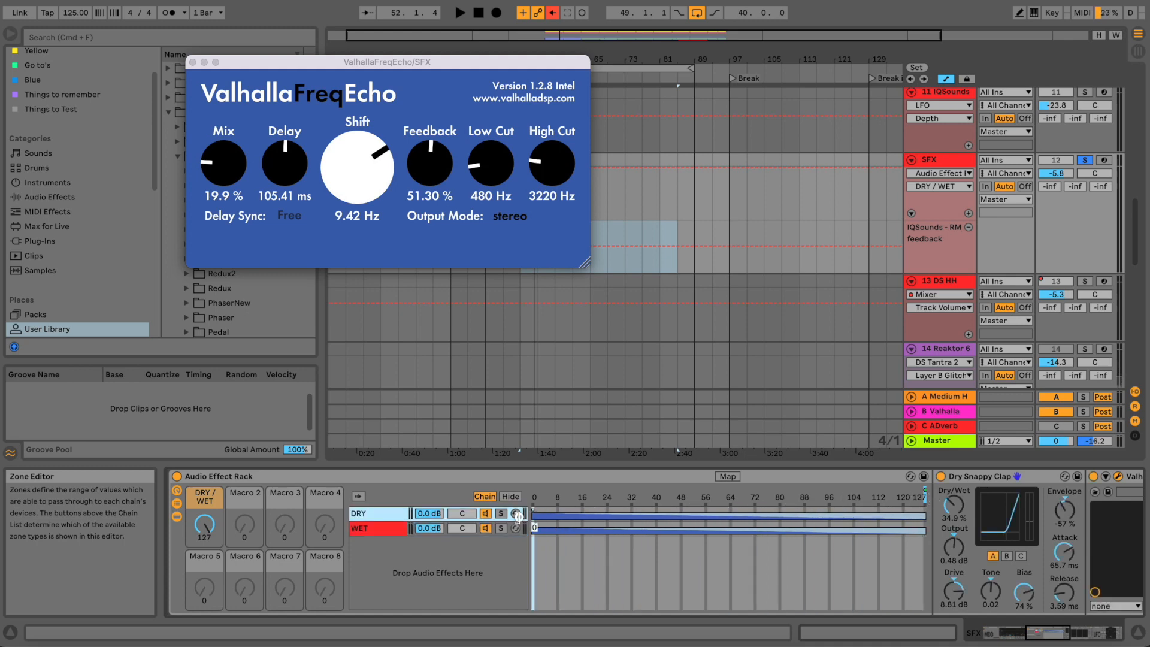
left_click_drag(922, 513, 950, 514)
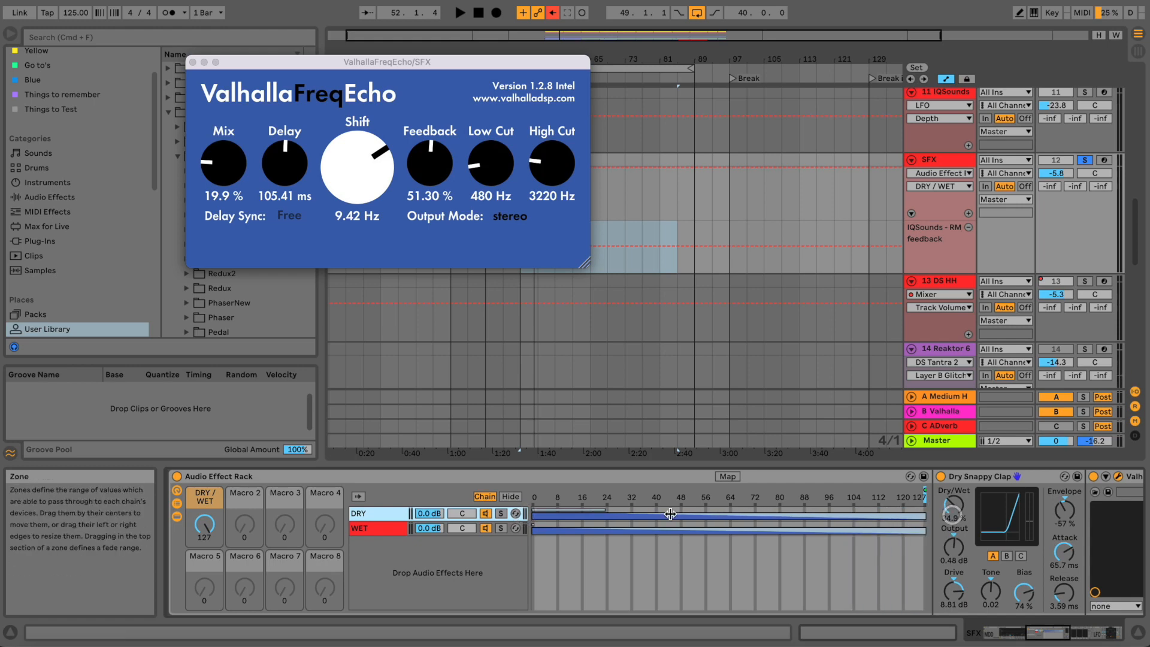
left_click_drag(608, 514, 966, 502)
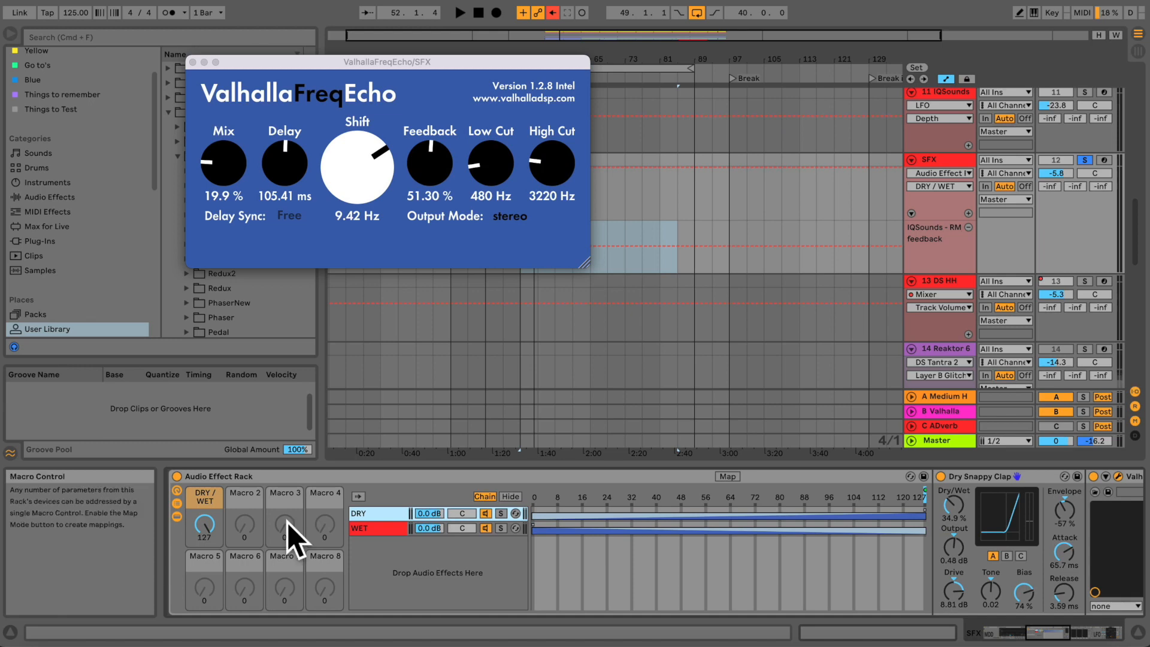
left_click_drag(211, 526, 210, 533)
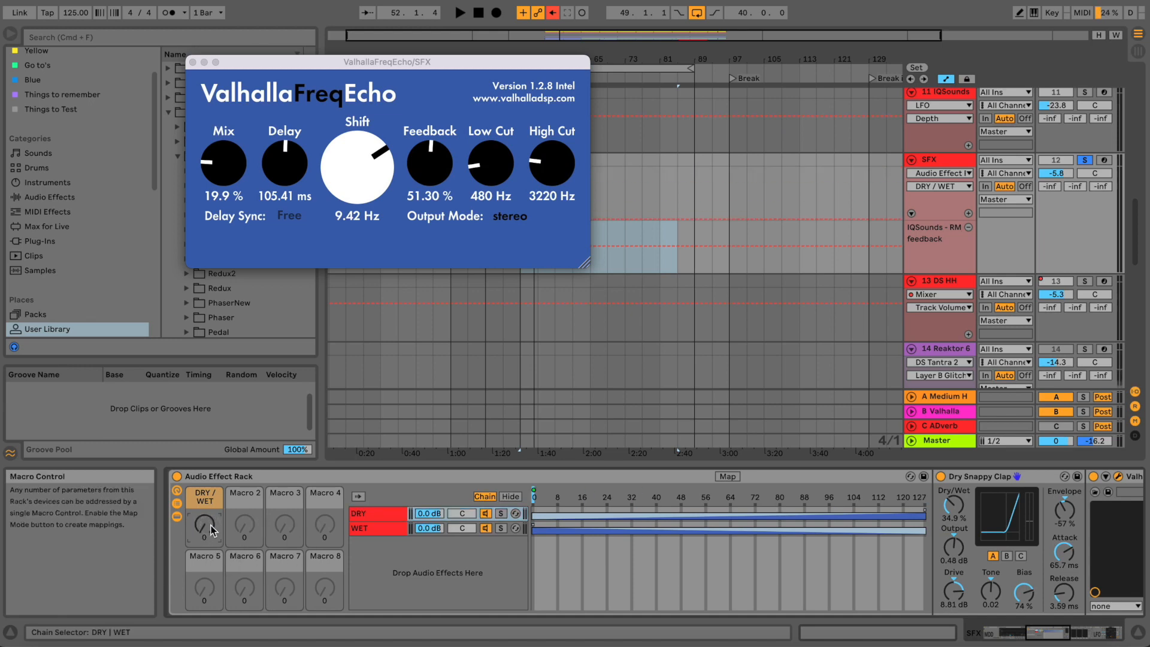
- Collapse all devices in the rack's DRY chain, from Dry Snappy Clap through the Echo
left_click(236, 477)
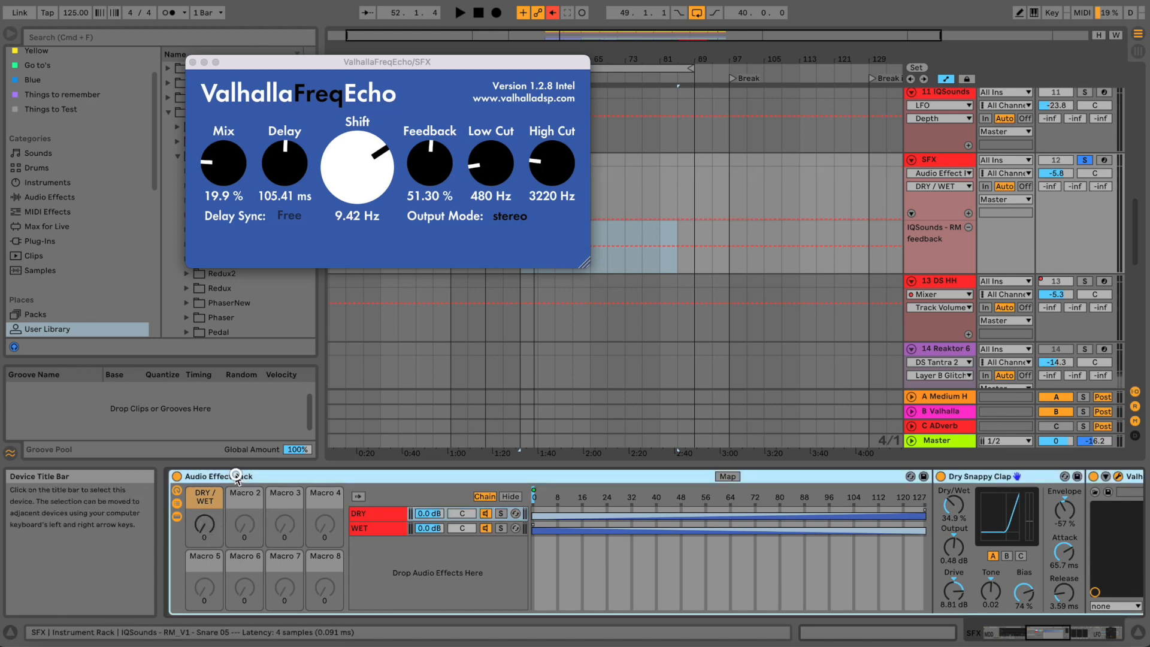
double_click(959, 477)
double_click(1019, 477)
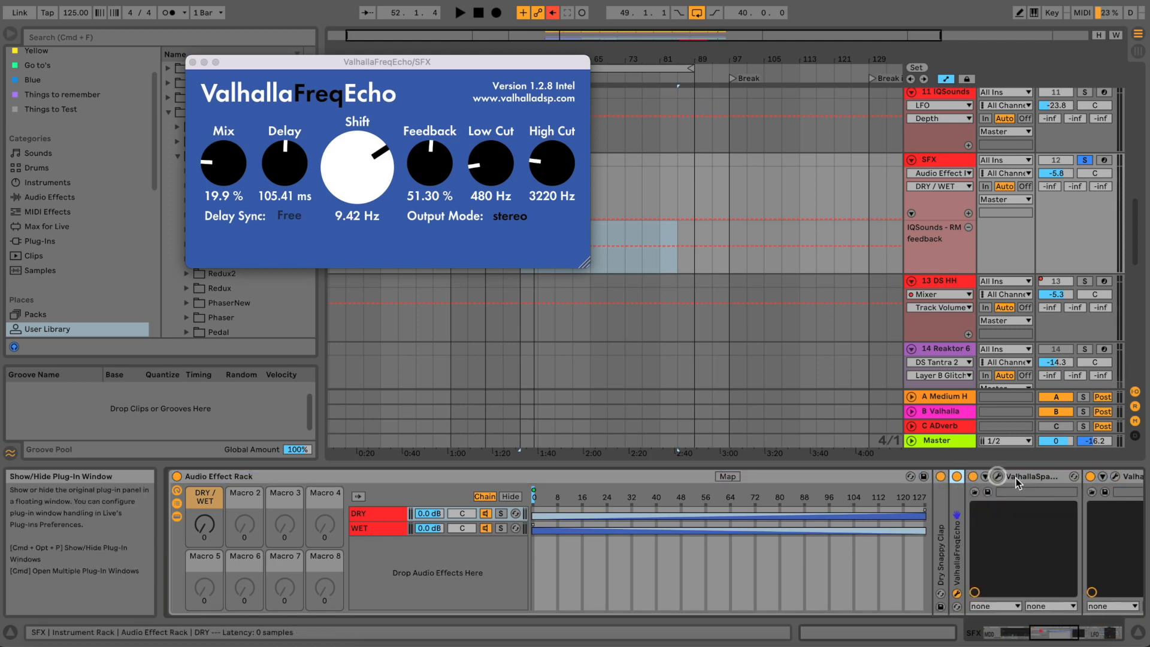
double_click(1019, 477)
double_click(1038, 478)
double_click(1037, 478)
double_click(1054, 478)
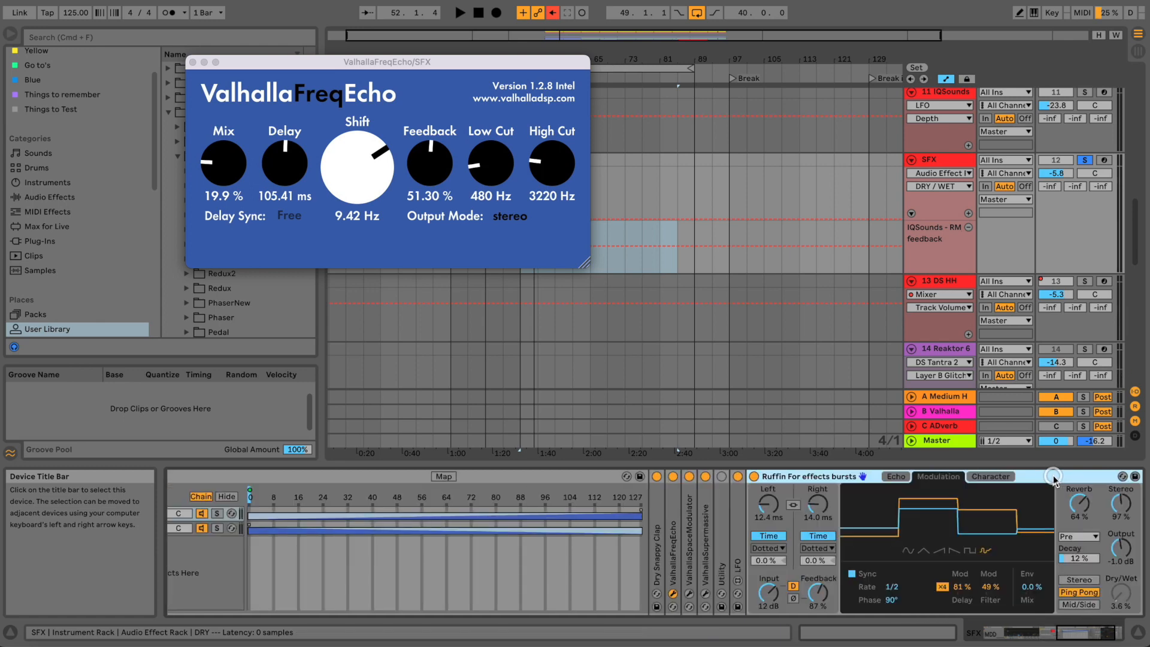
double_click(1054, 477)
left_click(1056, 630)
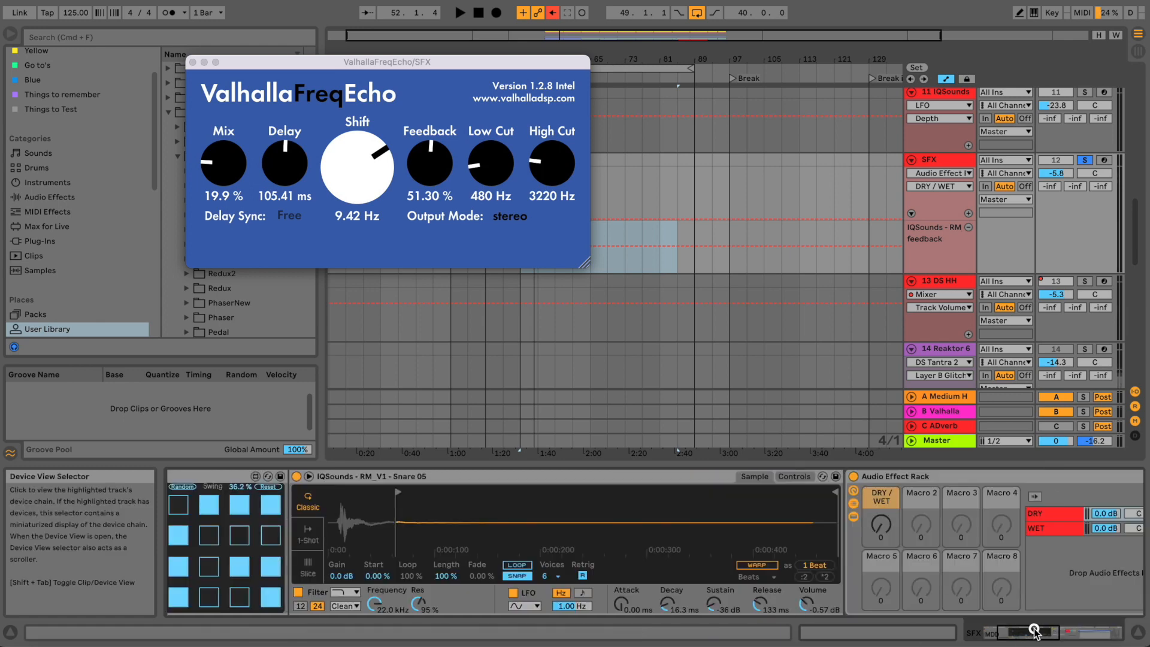
- Hide the rack's chain list and devices, and play the loop while raising the DRY / WET macro to 127 and lowering it to 56
left_click(1073, 633)
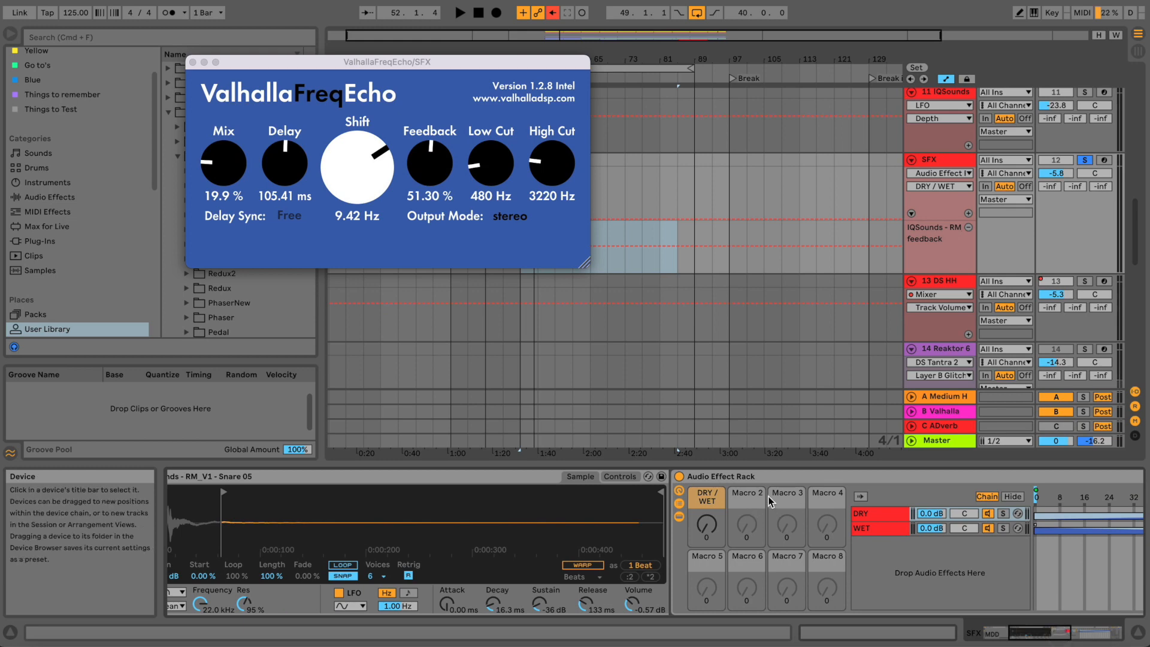
left_click(684, 509)
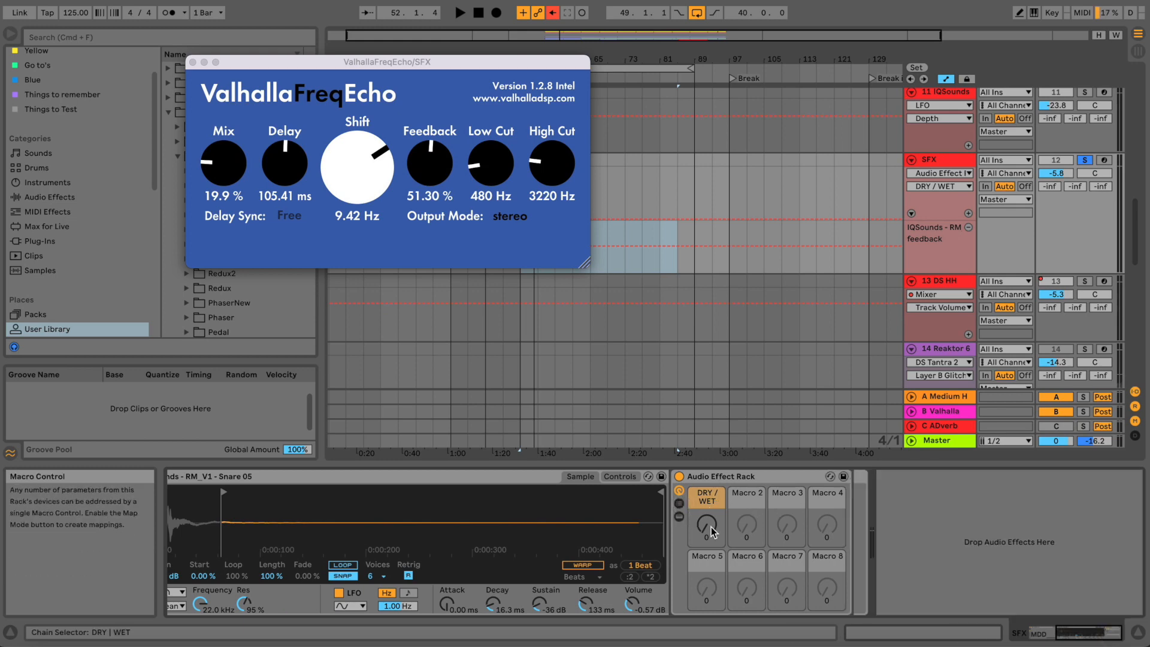
key("space")
left_click_drag(707, 527, 707, 507)
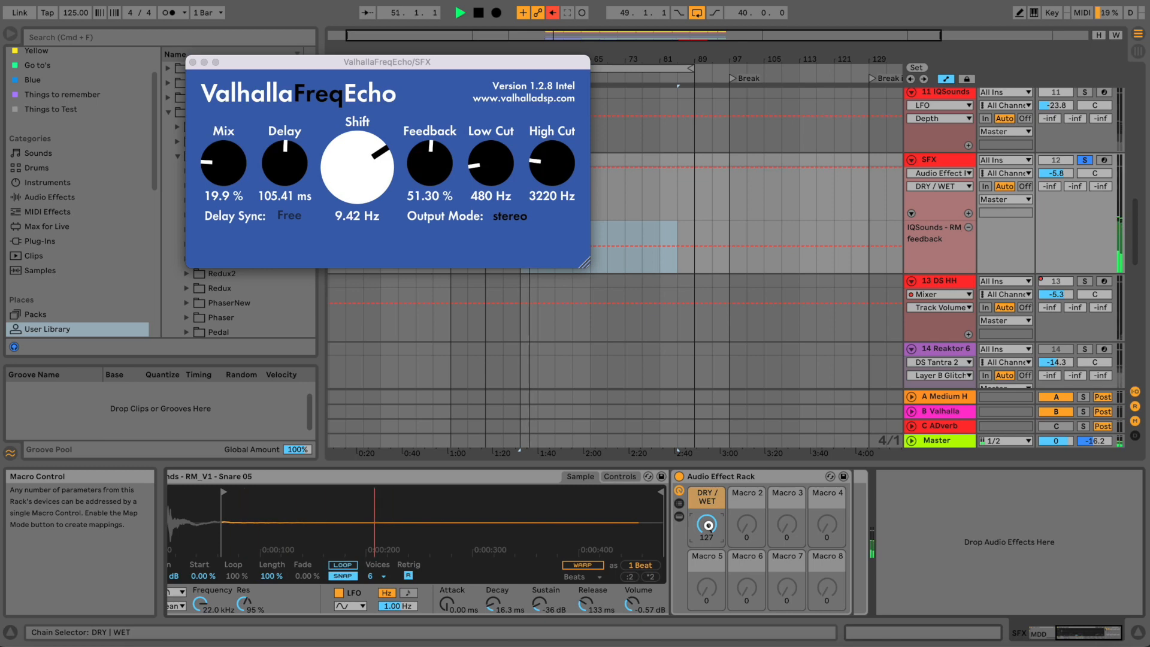
left_click_drag(708, 529, 713, 528)
key("space")
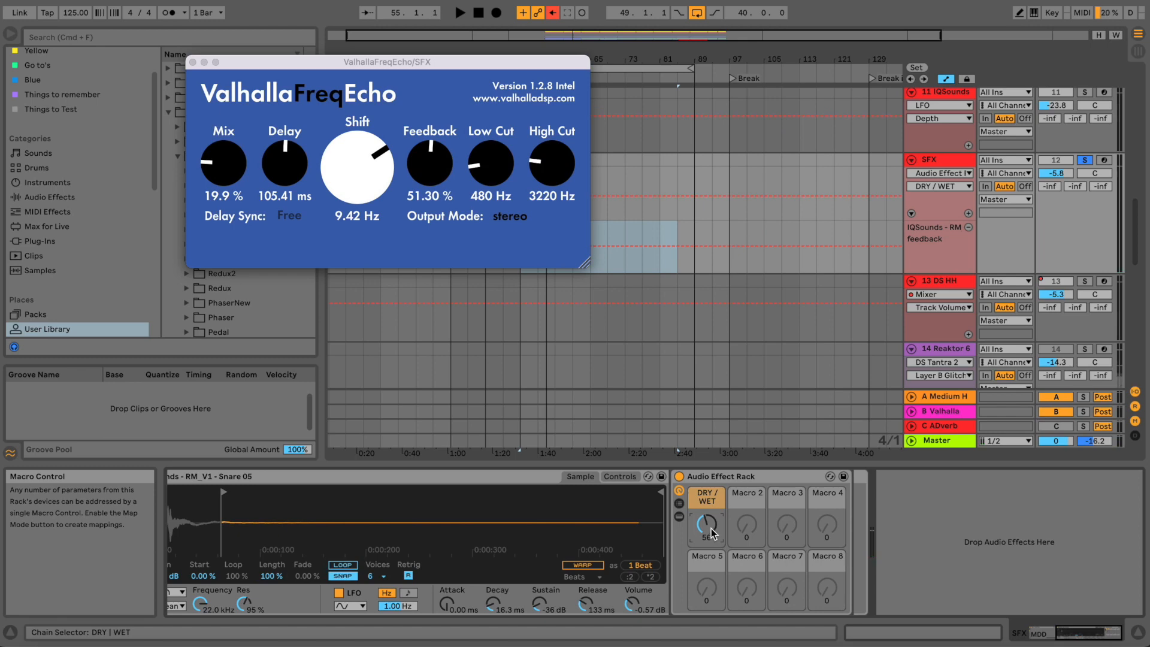
- Set the rack's DRY / WET macro to 82
left_click(750, 480)
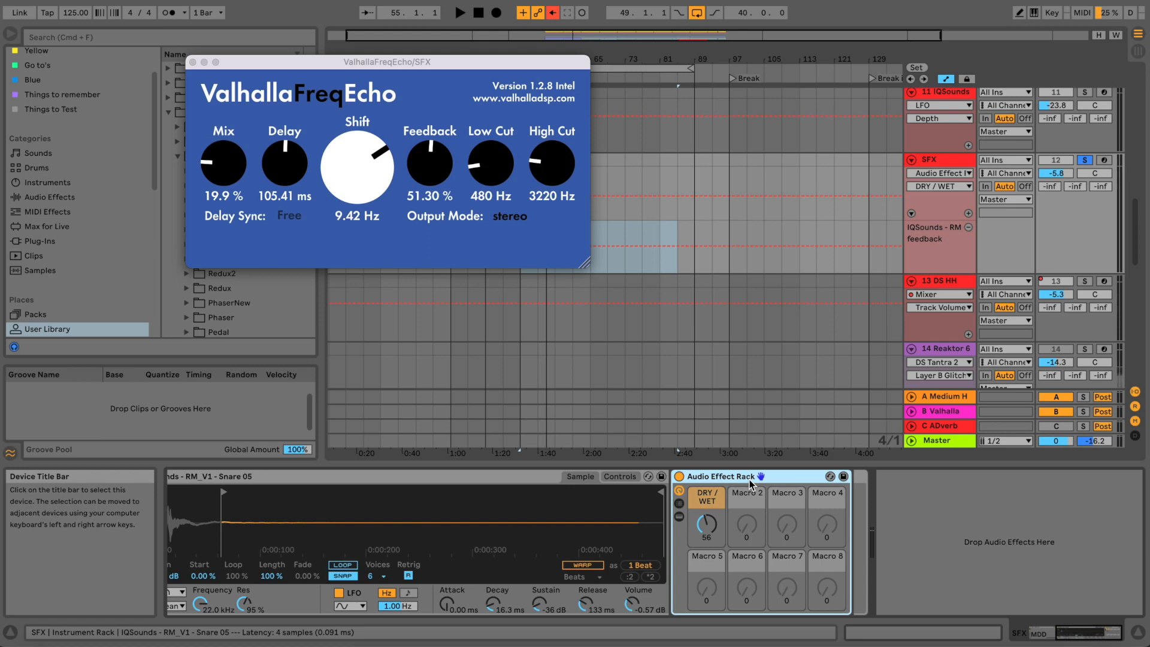
left_click(953, 166)
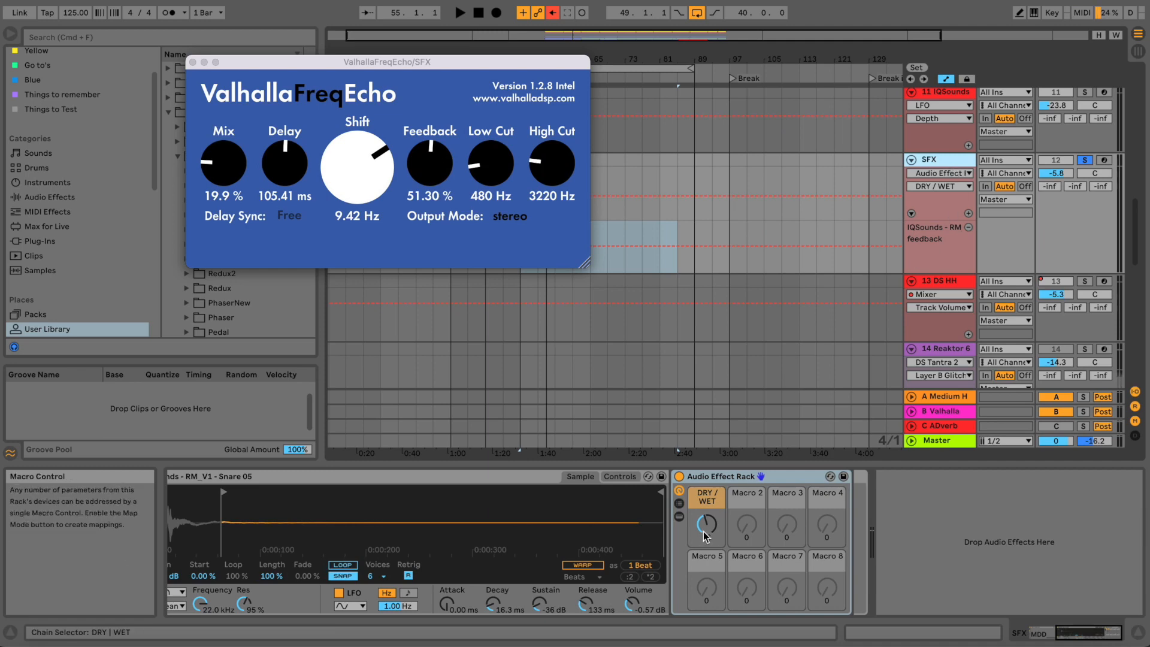
left_click_drag(707, 534, 704, 527)
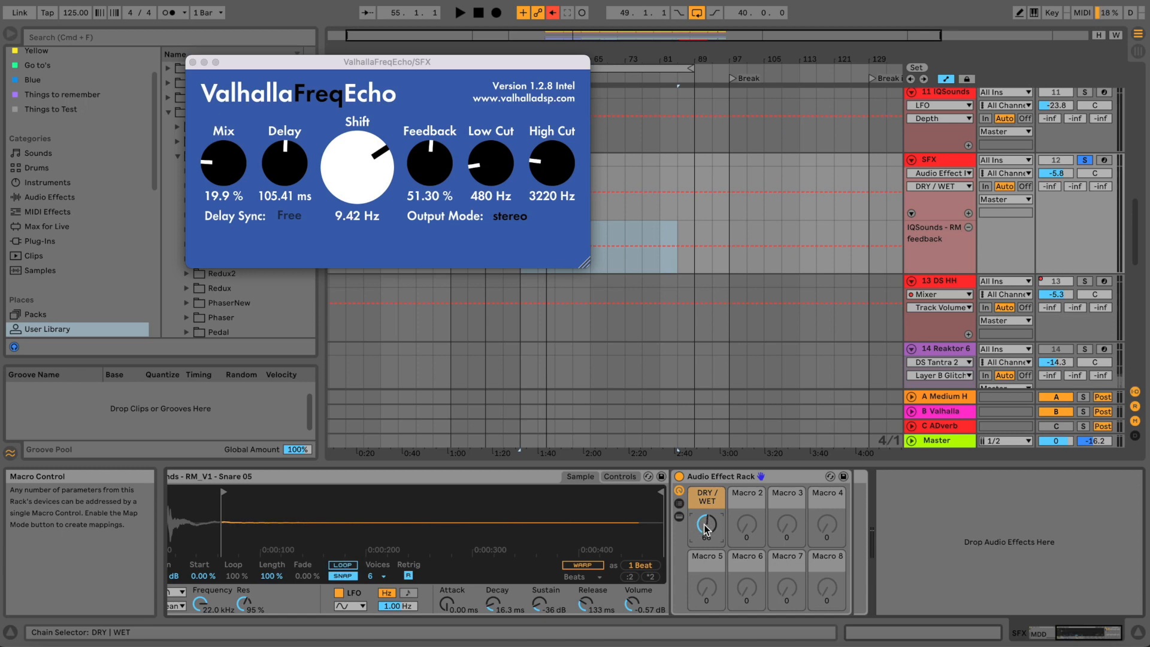
left_click_drag(704, 526, 705, 526)
left_click_drag(704, 524, 703, 519)
- Set the ValhallaFreqEcho Shift to -0.10 Hz, close the plug-in window and select the red SFX track
left_click_drag(358, 164, 359, 180)
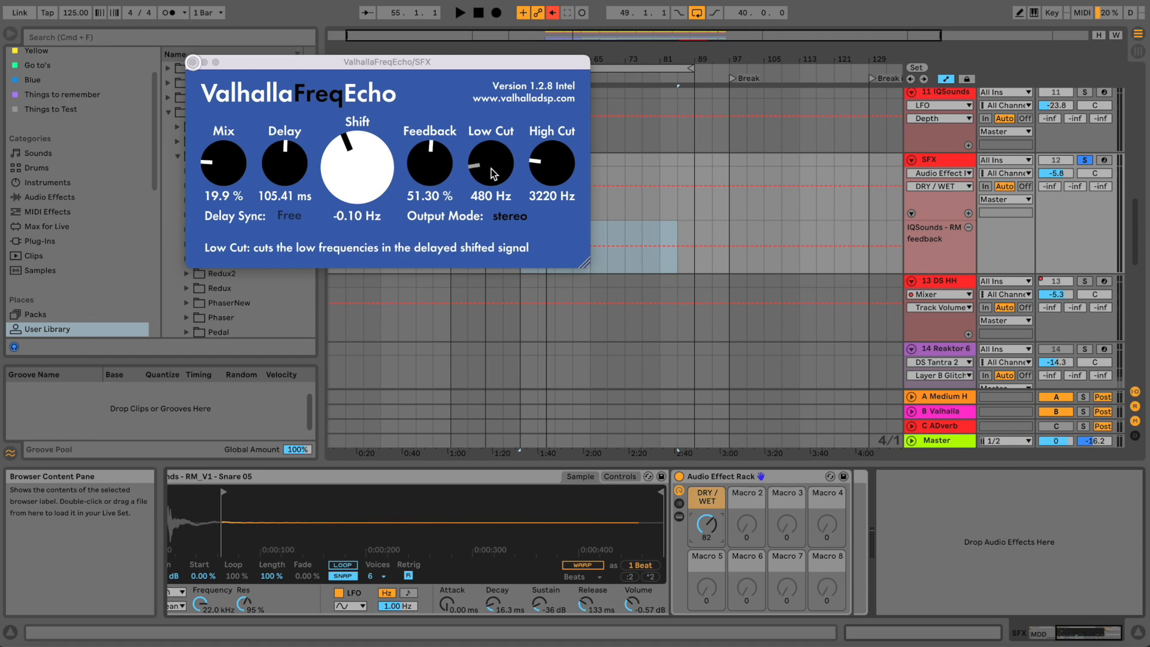
left_click(195, 63)
left_click(936, 158)
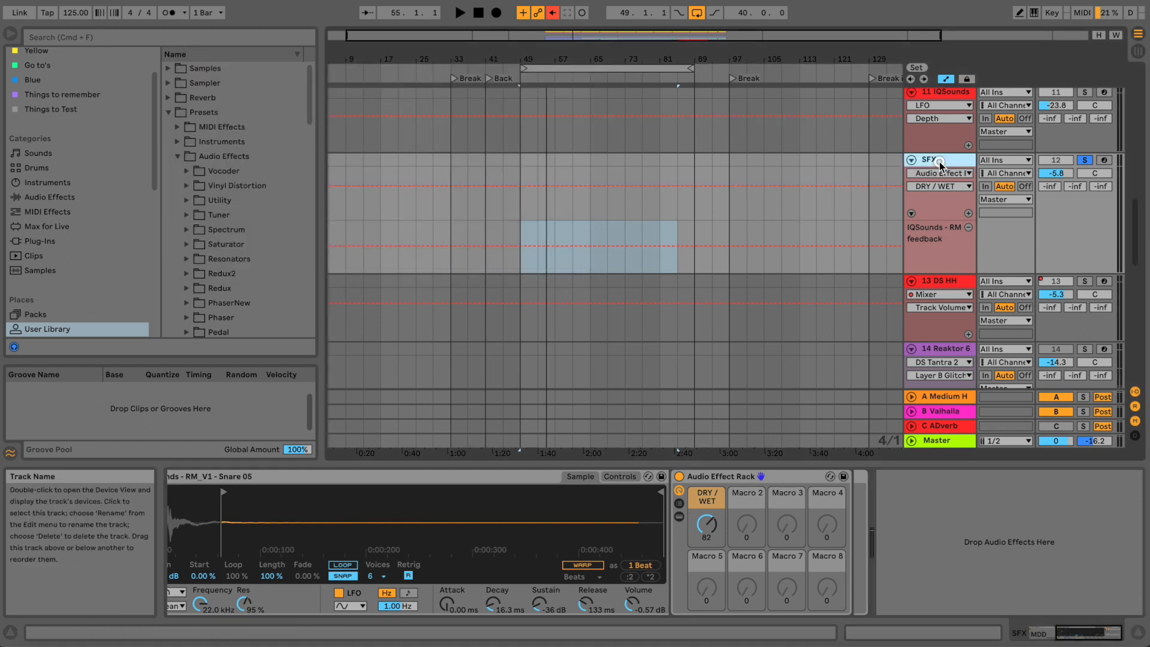
- Solo track 19 14-Audio 1, play the loop section from bar 49, and set the track's volume to -15.3 dB
left_click(635, 70)
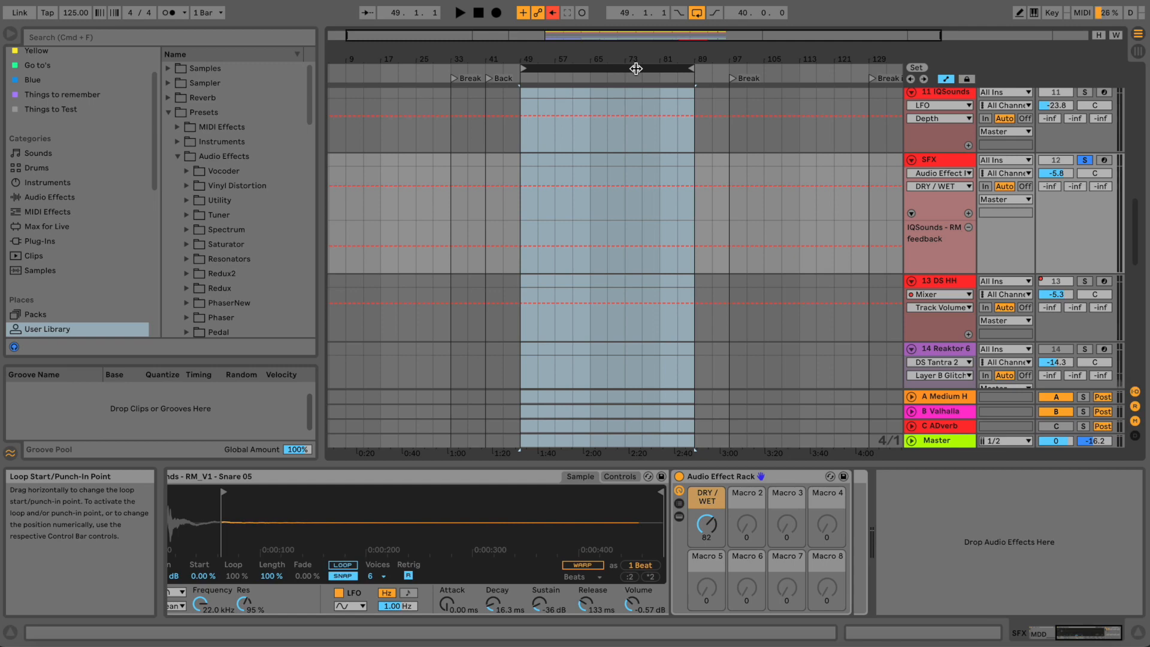
scroll(624, 212, "up", 5)
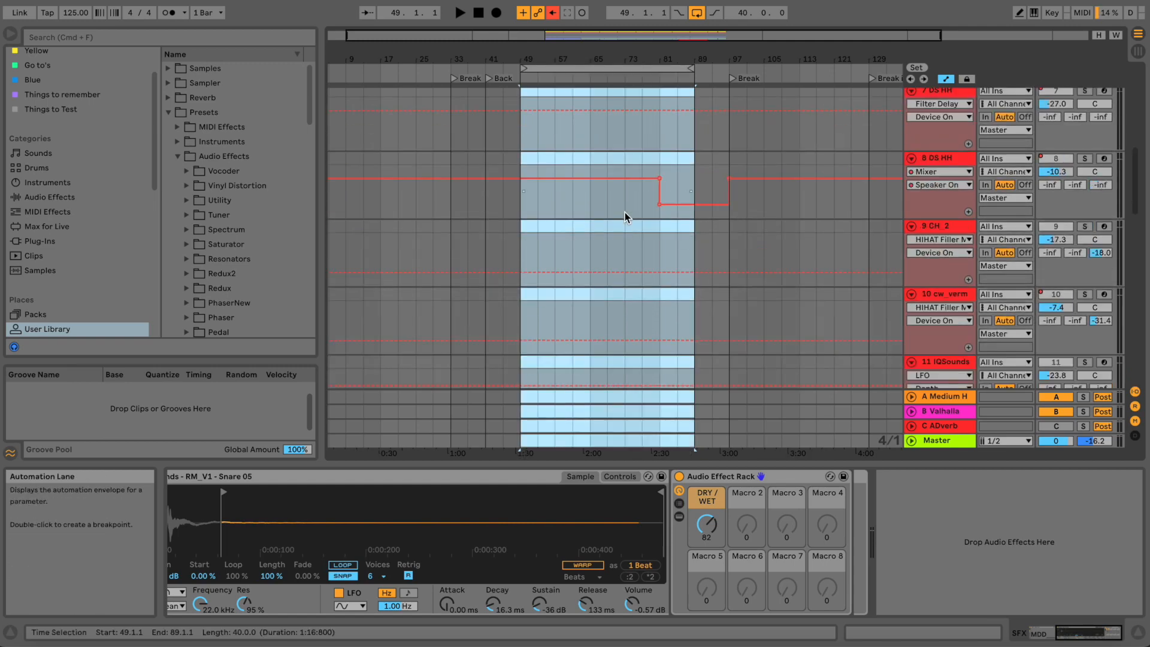
scroll(624, 212, "down", 5)
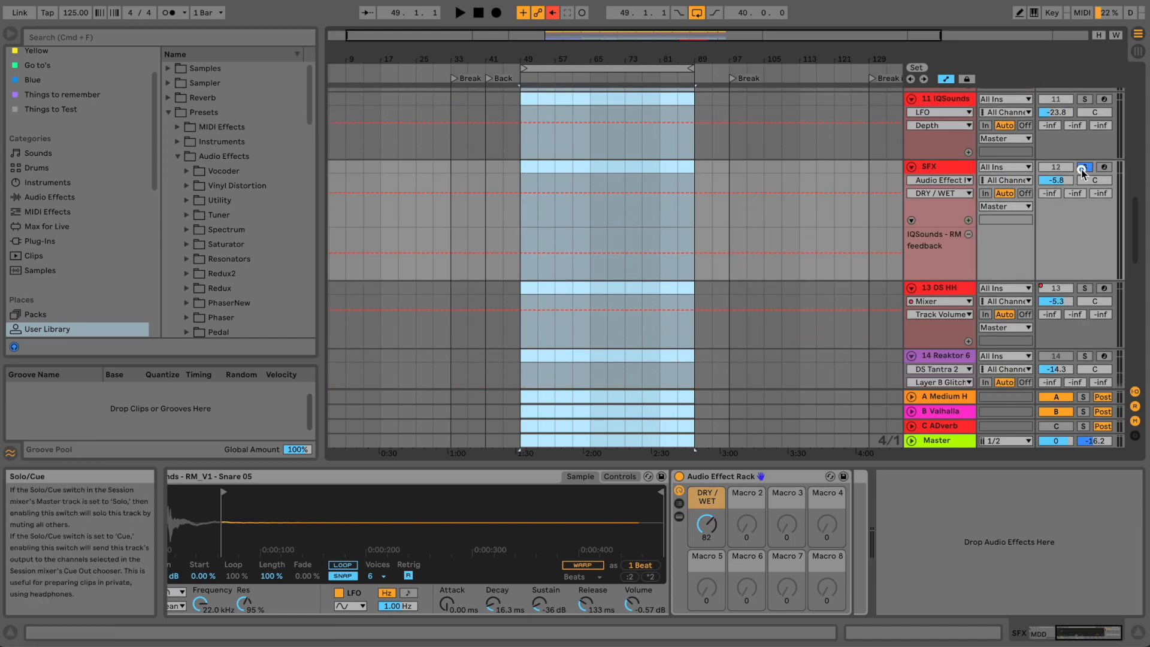
scroll(992, 248, "down", 5)
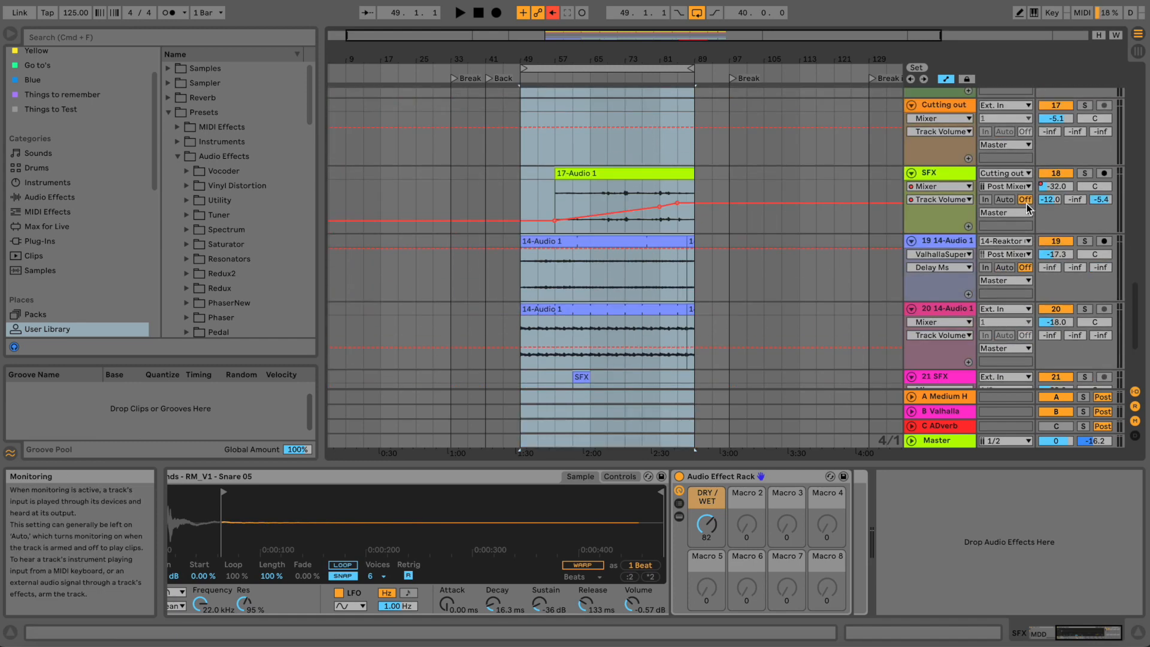
left_click(1085, 241)
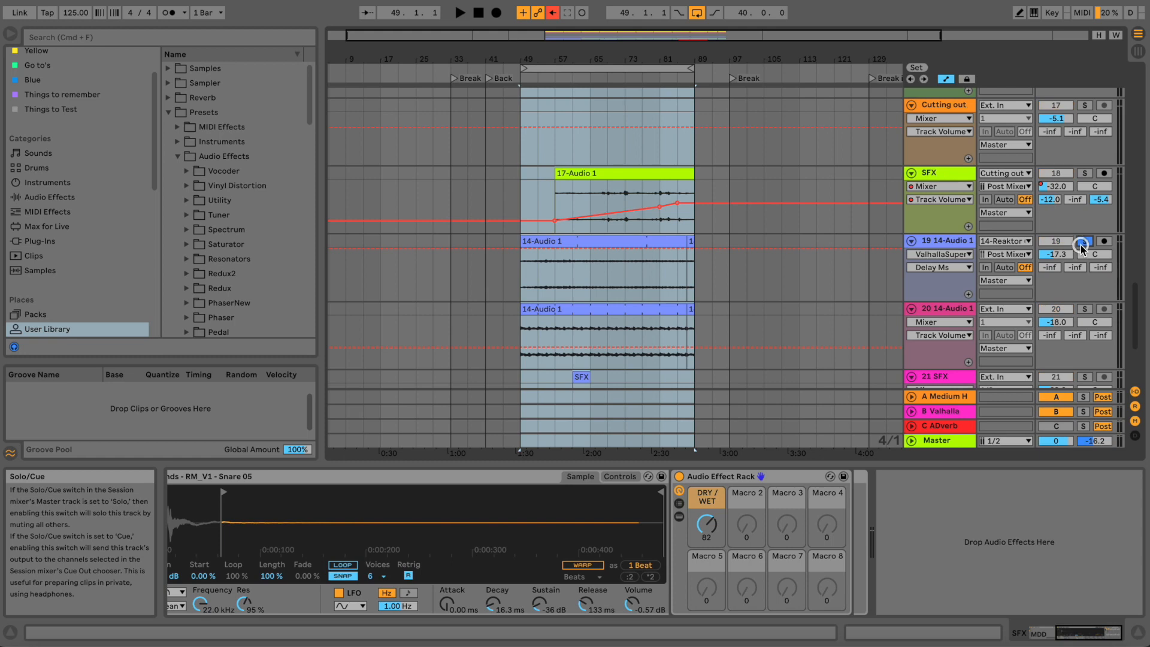
key("space")
scroll(1076, 180, "down", 3)
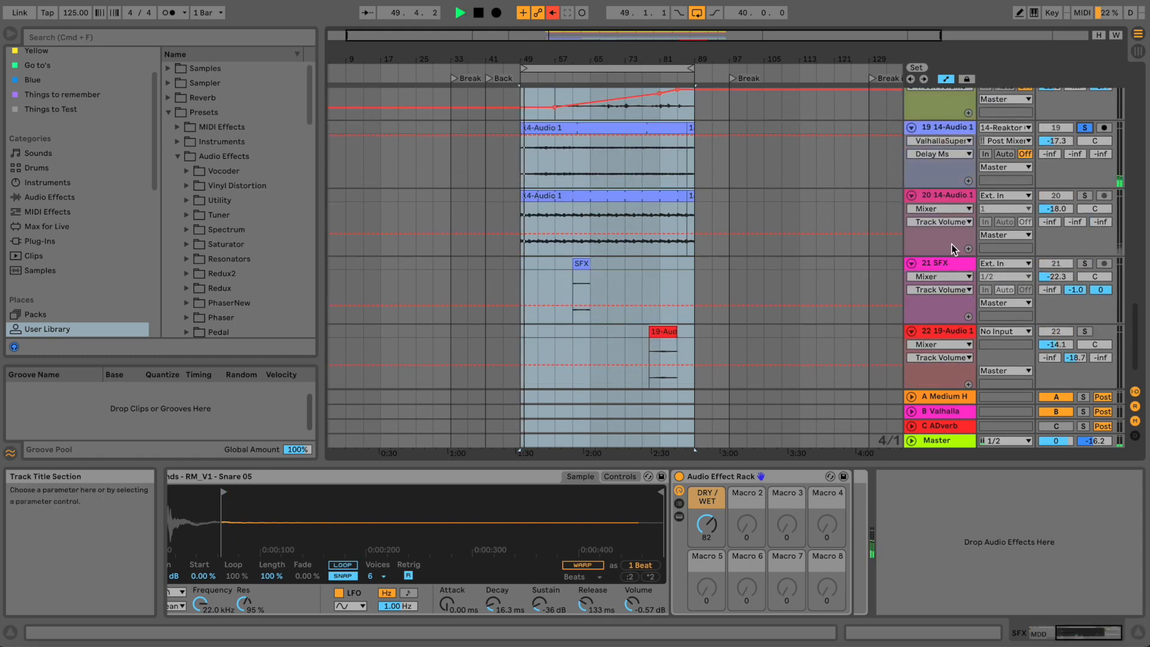
left_click_drag(1061, 143, 1061, 141)
- Solo track 20 14-Audio 1 and track 15 14-Audio 1 in turn to hear them, and show track 15's devices
left_click(1085, 196)
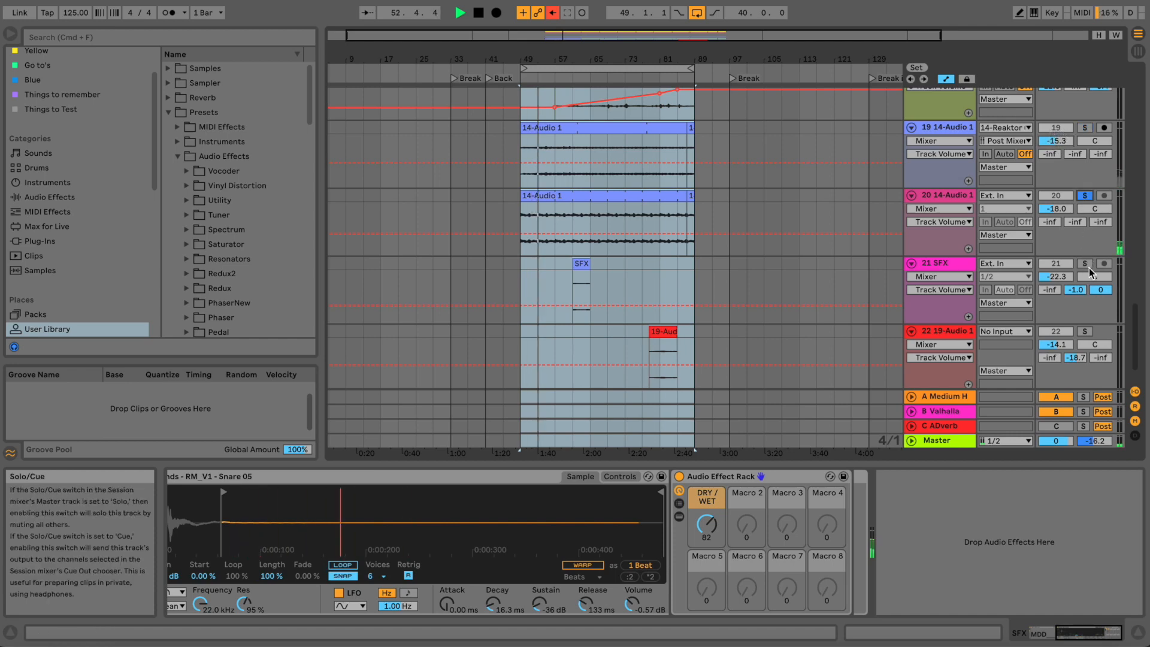
scroll(1088, 268, "up", 10)
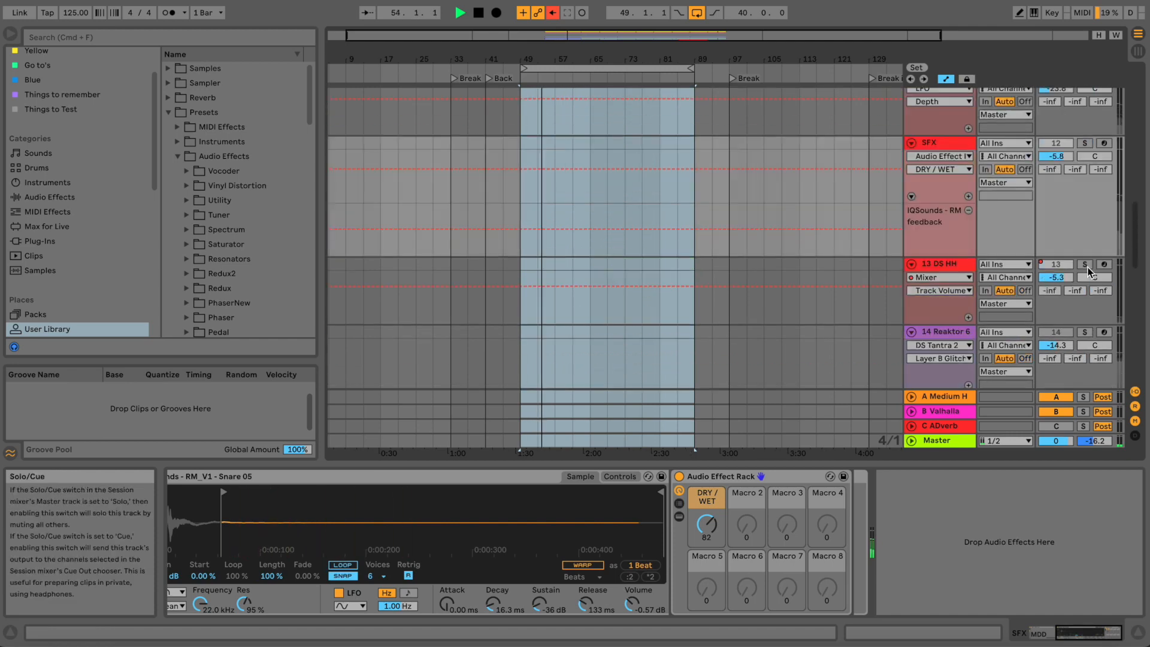
left_click(1086, 266)
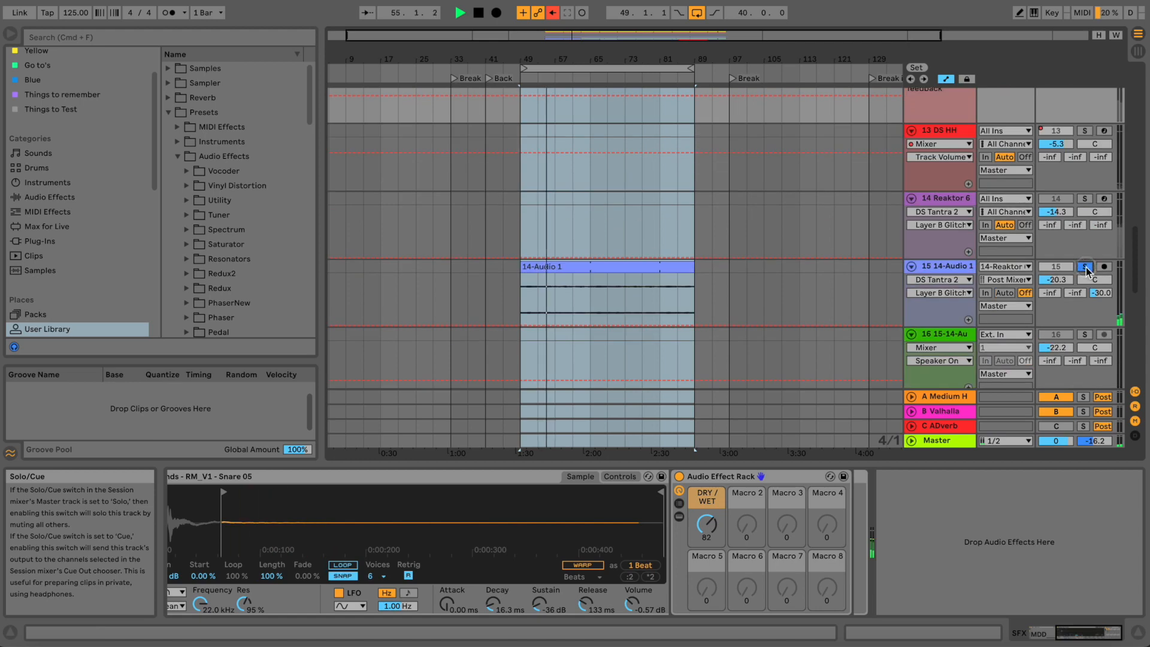
left_click(950, 265)
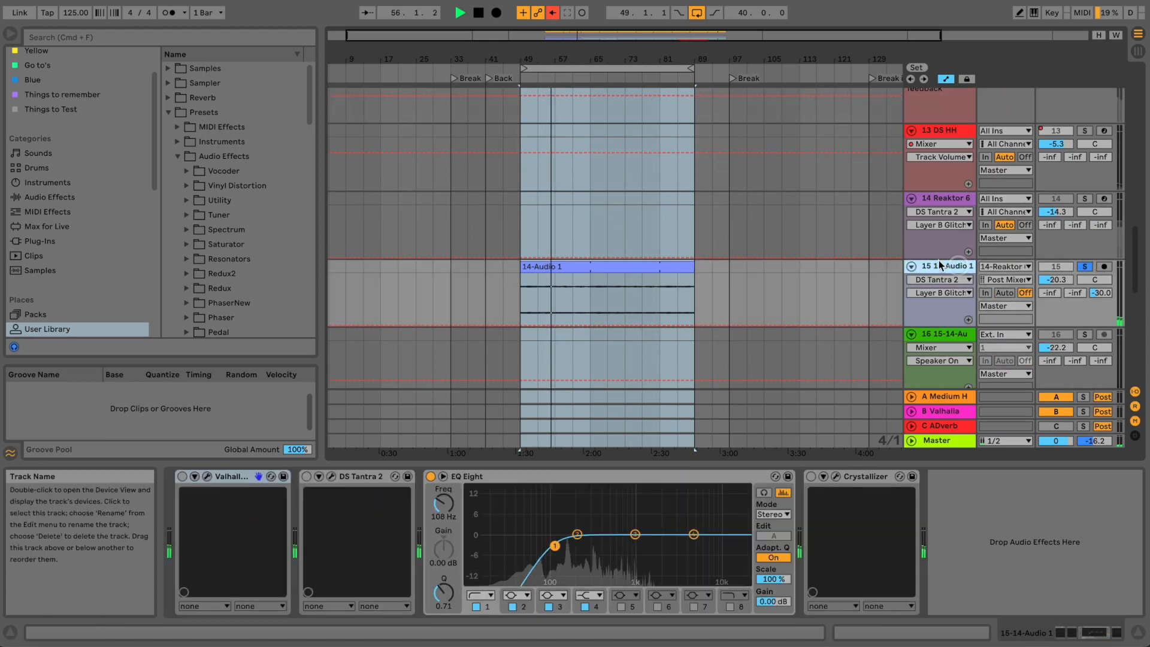
- Solo the green SFX track 18, listen from about bar 65, switch its solo off and stop playback
scroll(900, 241, "down", 7)
scroll(983, 227, "down", 2)
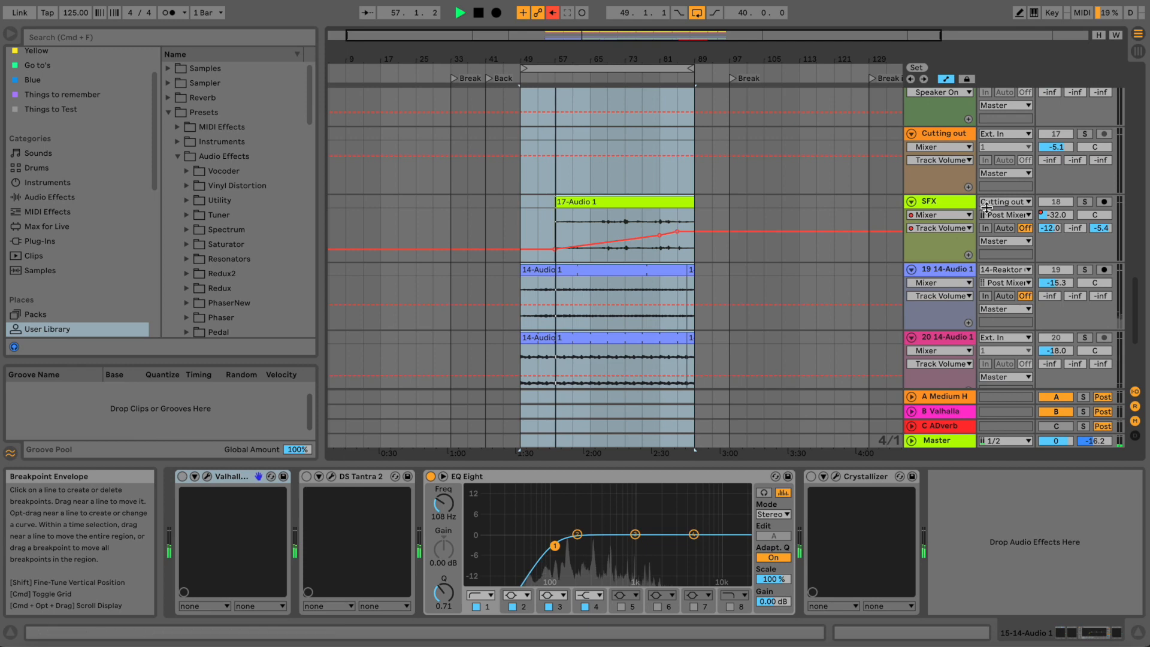
left_click(1085, 201)
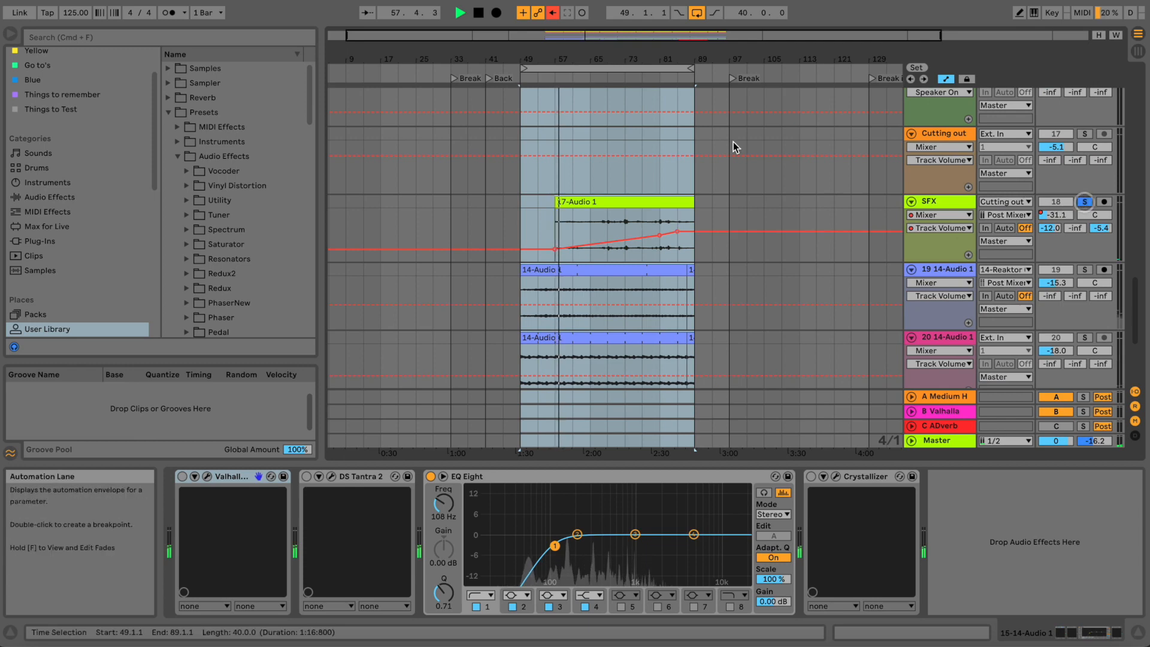
left_click(599, 78)
left_click_drag(611, 60, 564, 61)
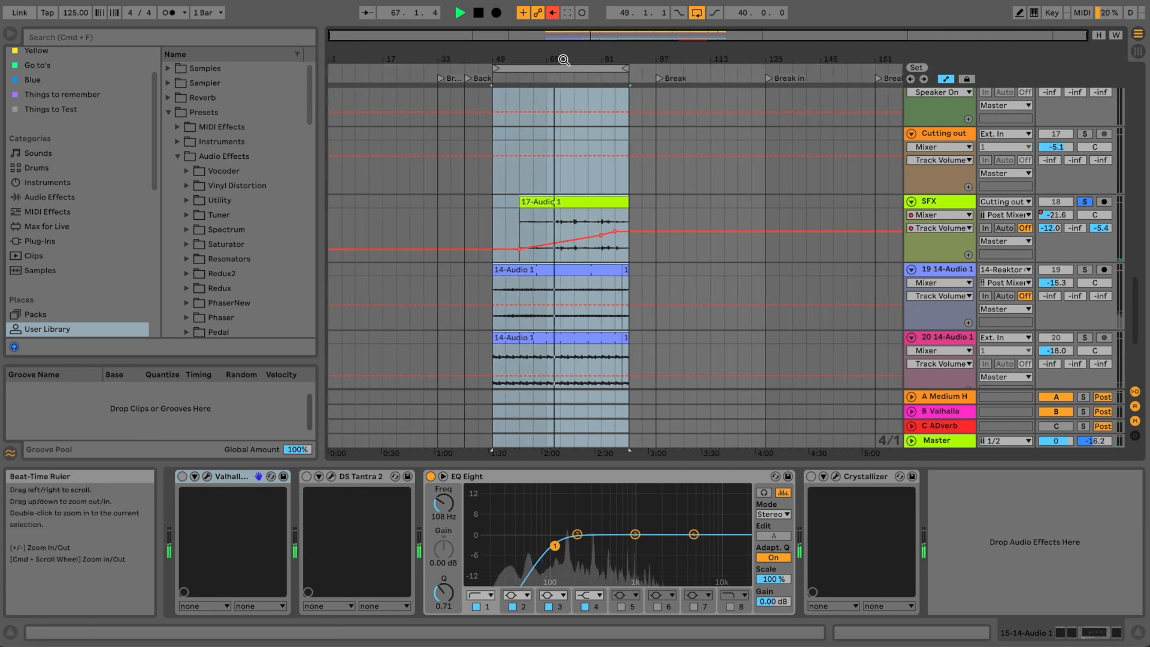
left_click(1084, 202)
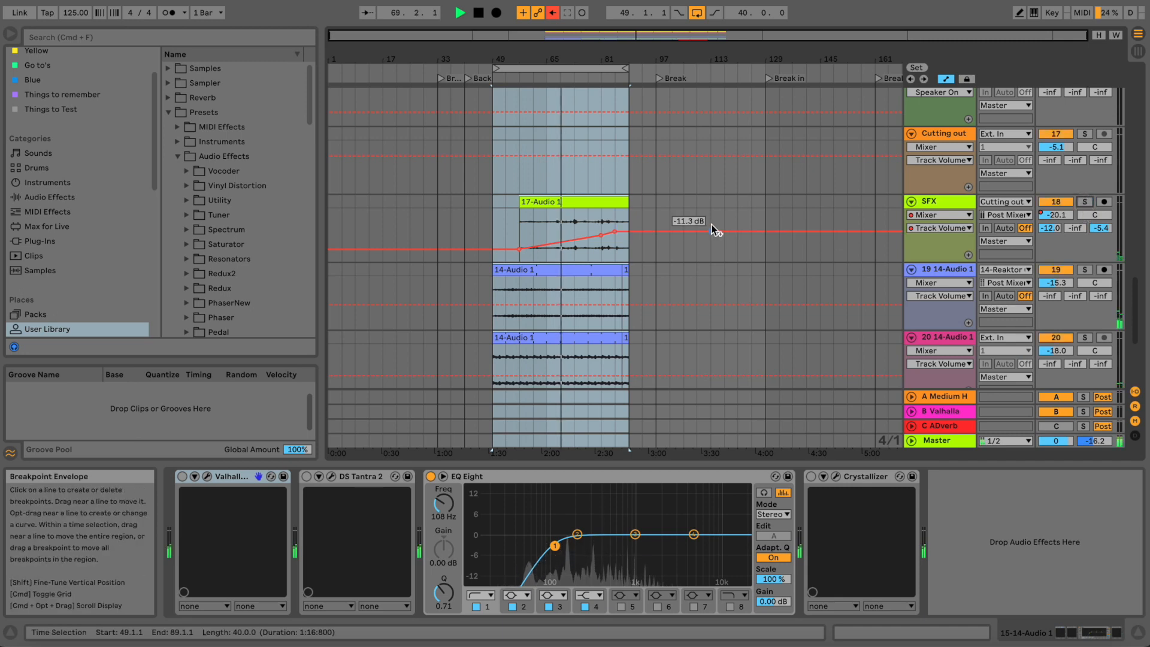
key("space")
- Re-enable the overridden automation and play the loop section from bar 49 with all tracks at a higher listening volume
scroll(705, 207, "up", 10)
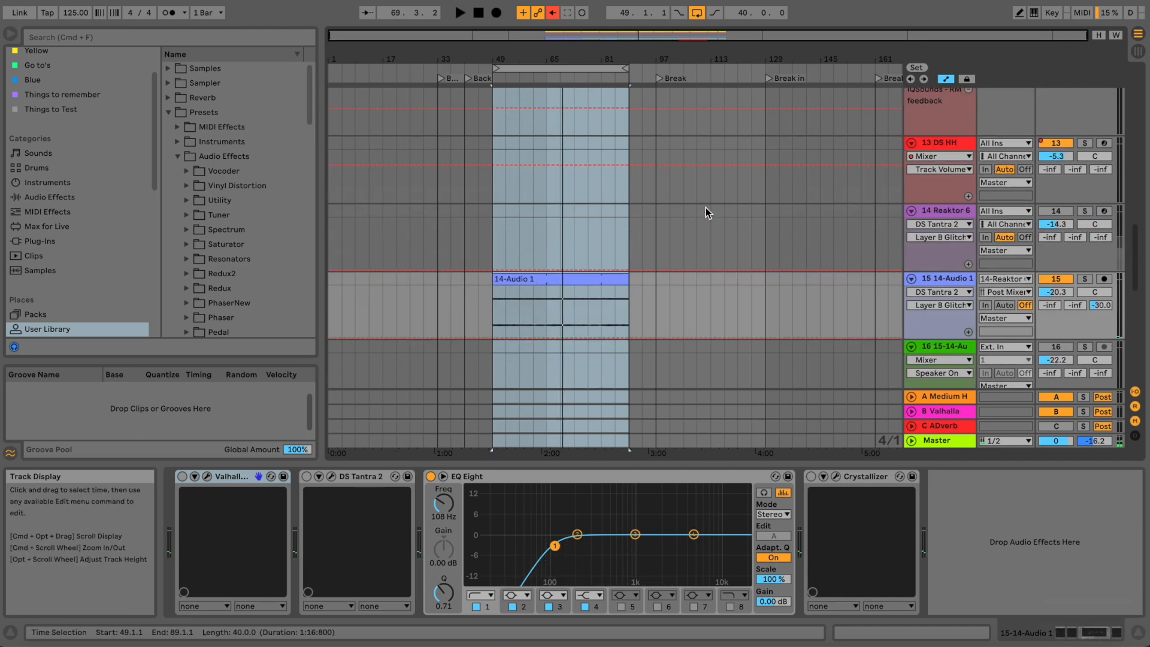
left_click(551, 15)
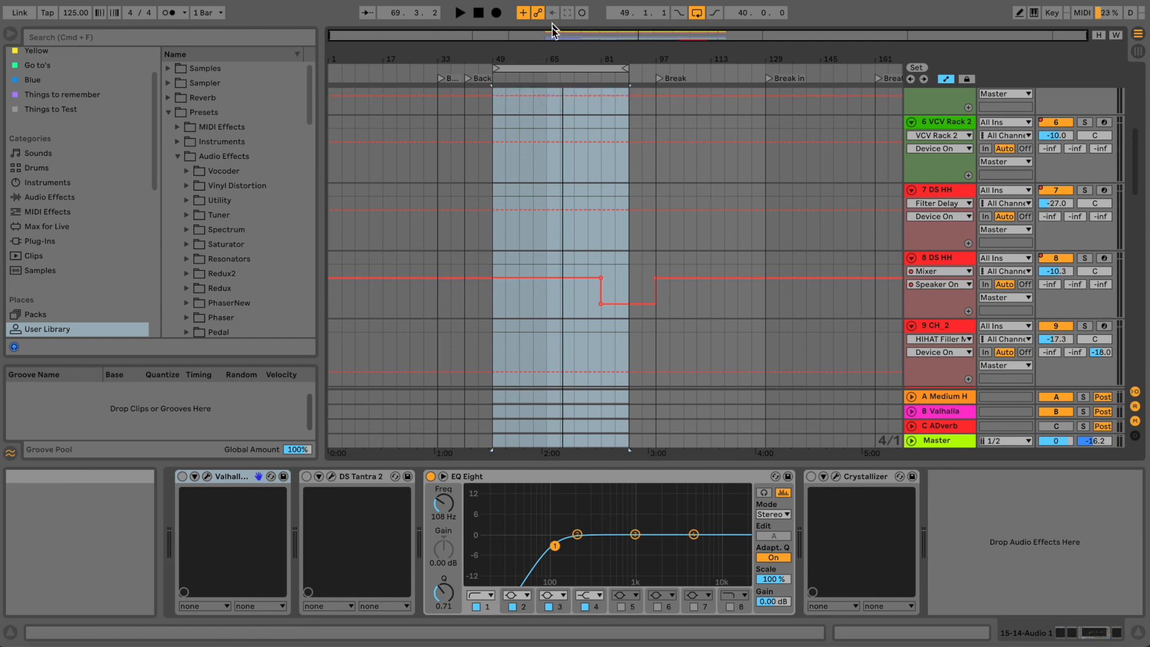
scroll(677, 193, "down", 10)
scroll(678, 193, "up", 15)
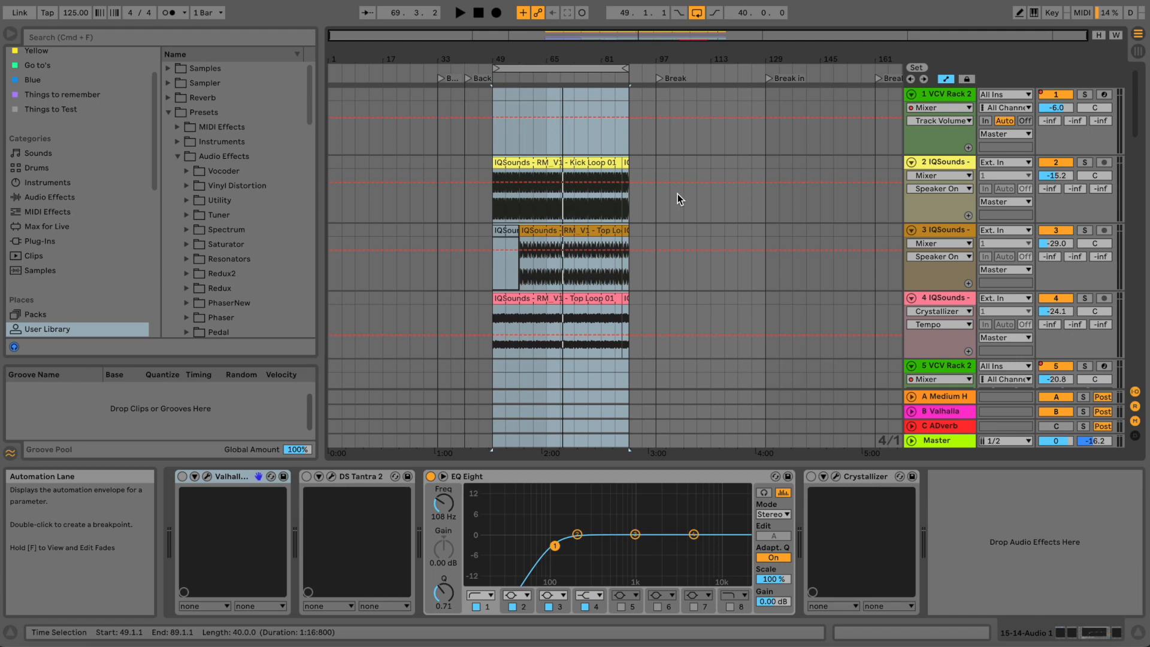
key("space")
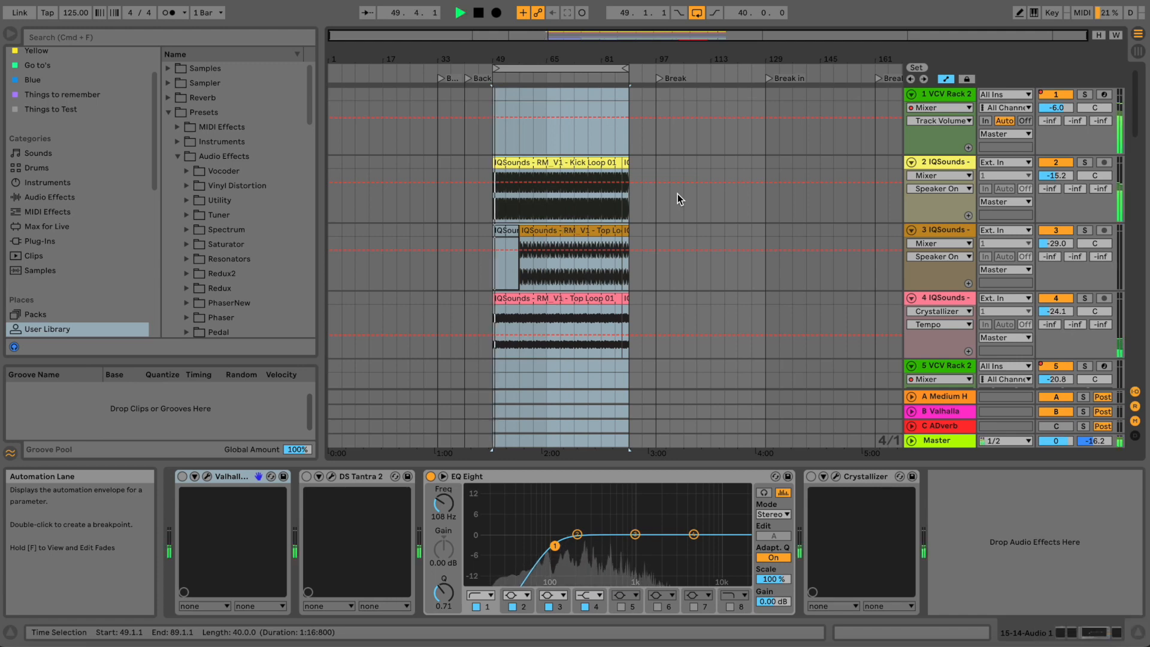
key("XF86AudioRaiseVolume")
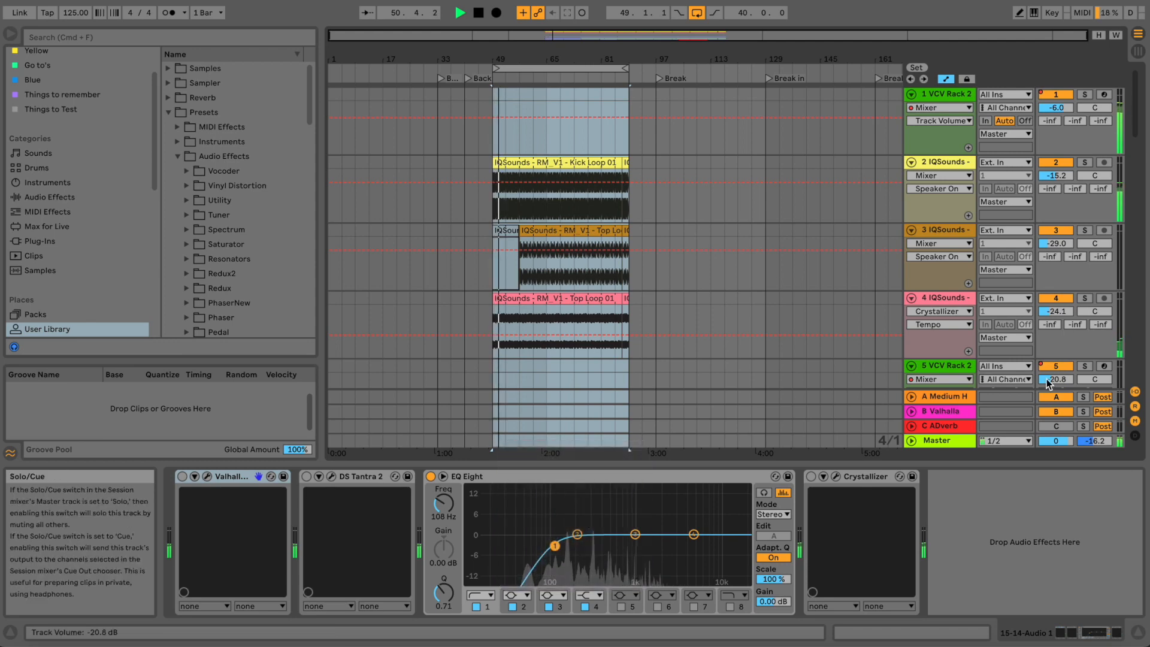
- Show the Master track's devices and unfold the Master track in the arrangement
left_click(940, 441)
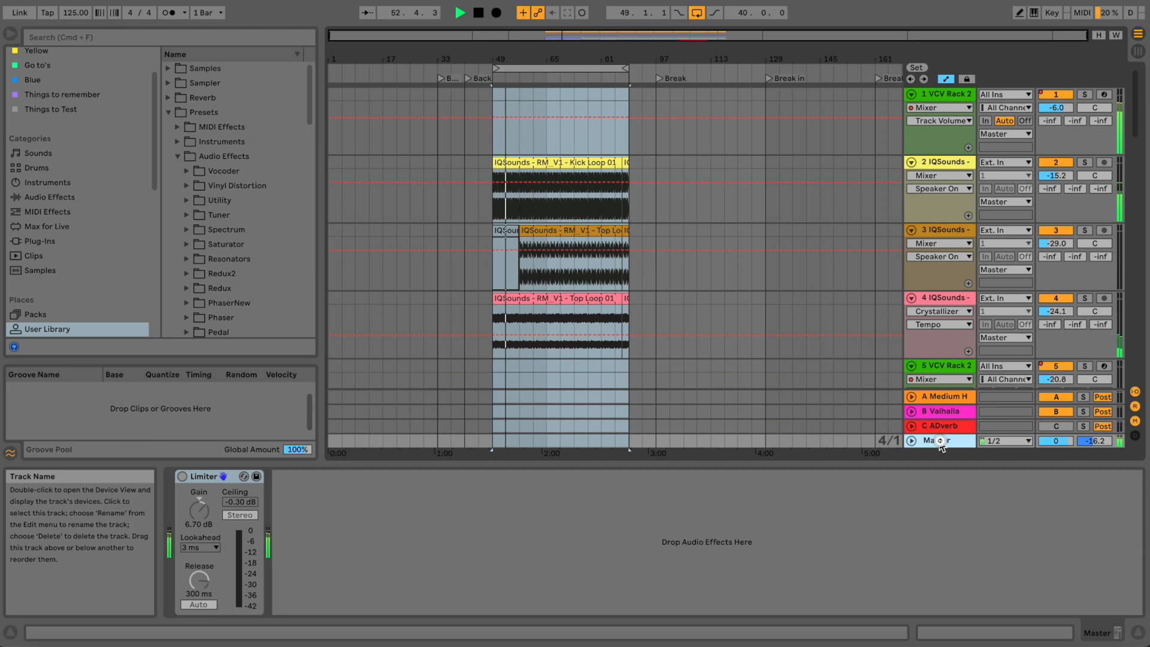
double_click(940, 442)
left_click(911, 441)
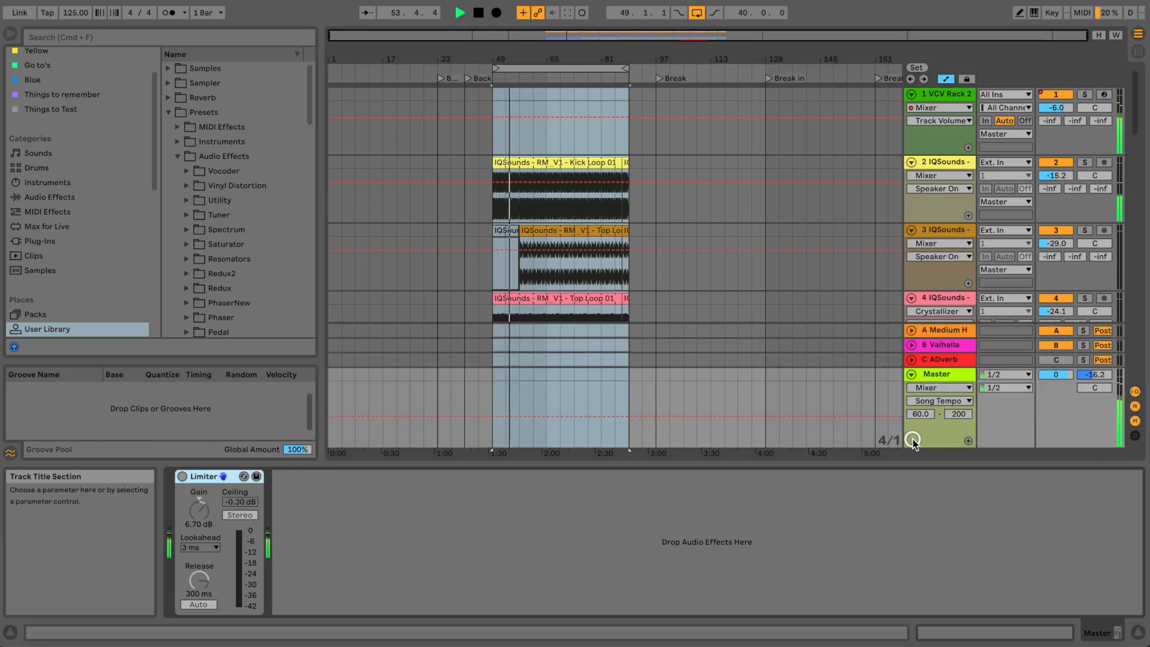
scroll(737, 278, "down", 15)
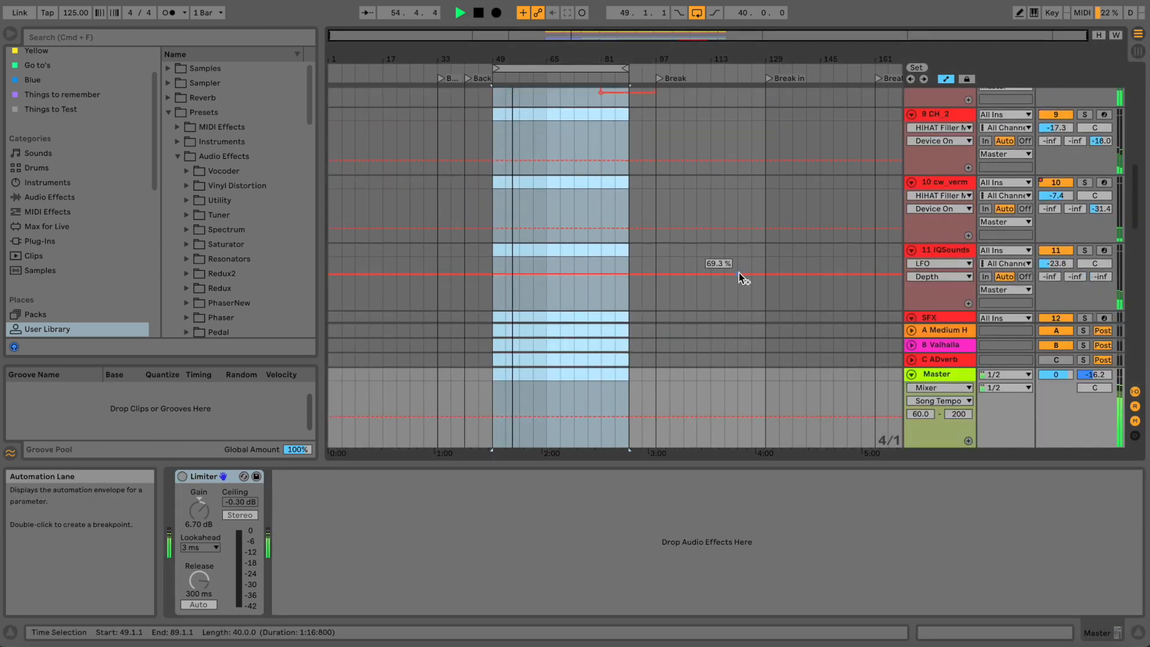
scroll(765, 235, "up", 7)
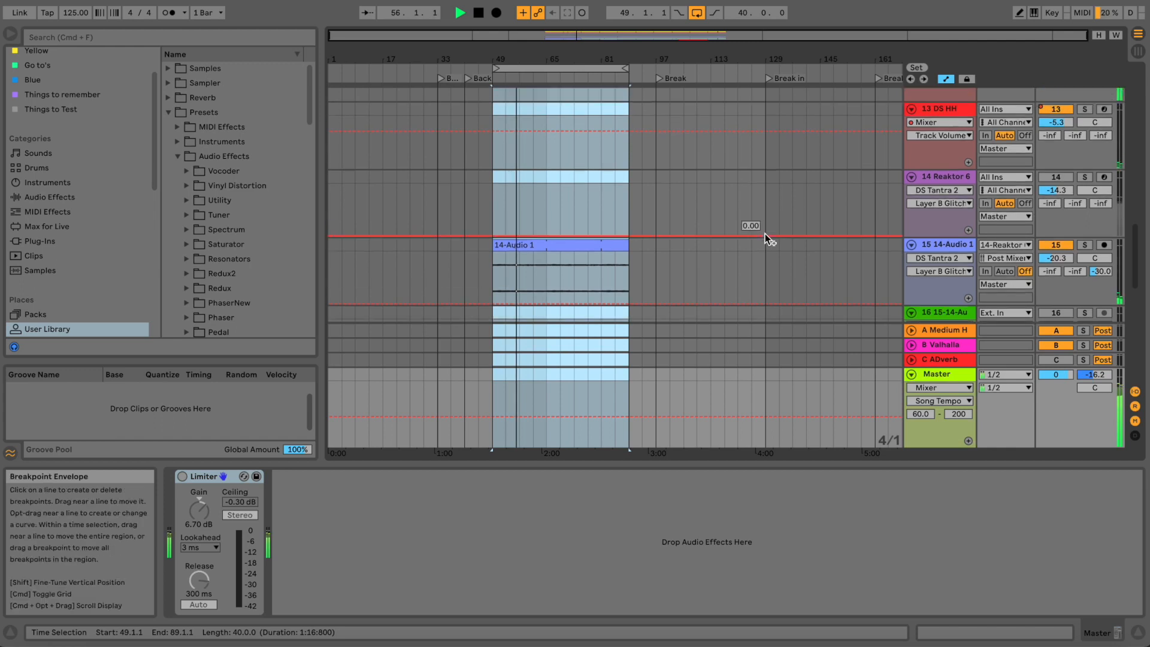
scroll(764, 235, "up", 2)
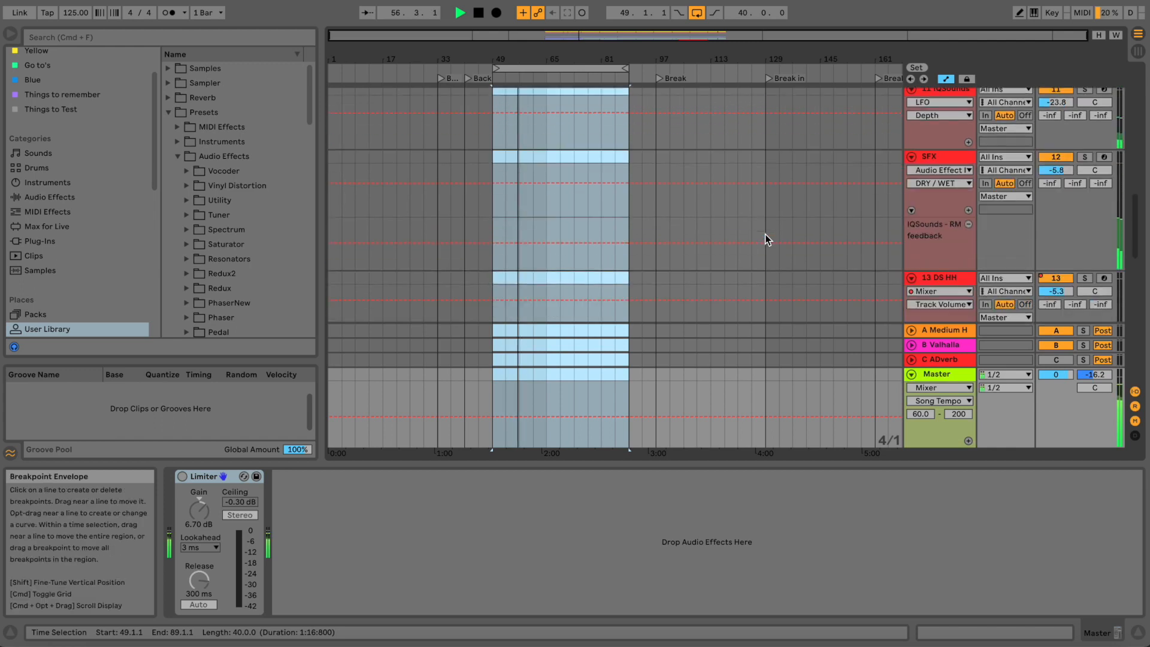
- Solo the red SFX track, raise its rack's DRY / WET macro to 127, and switch the solo off
left_click(949, 157)
double_click(949, 157)
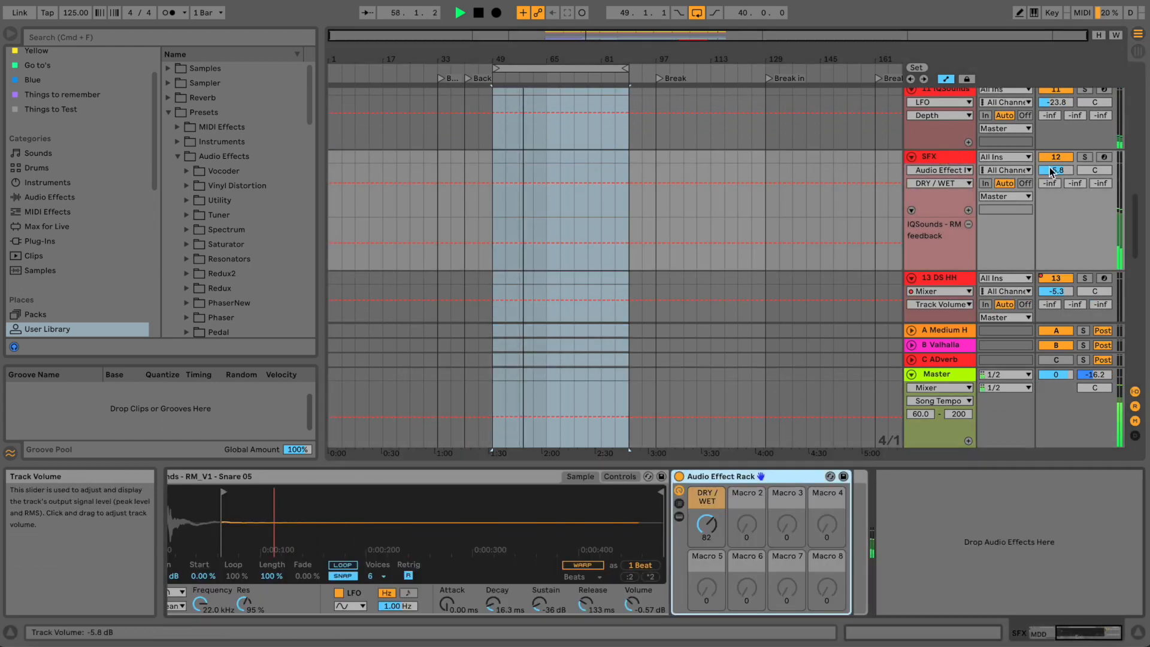
left_click(1084, 157)
left_click_drag(708, 526, 702, 523)
left_click(1085, 157)
- Lower the red SFX track's volume to about -7.6 dB, muting and unmuting it to compare it within the mix
left_click_drag(1070, 169, 1068, 174)
left_click(1064, 159)
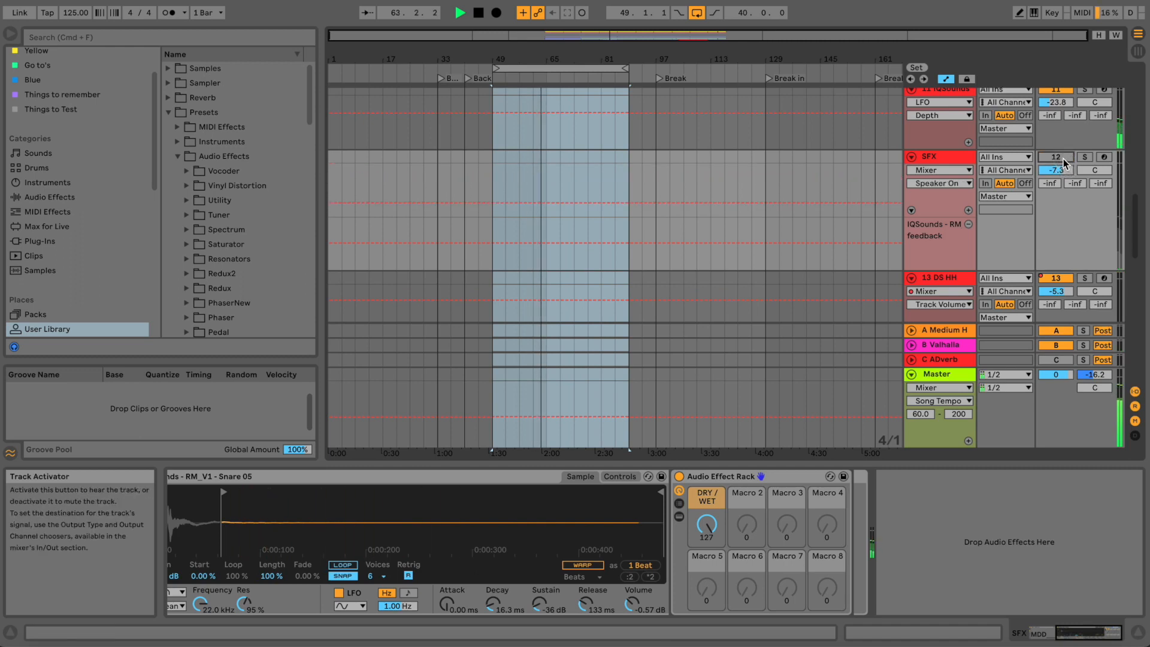
left_click(1064, 161)
left_click(1062, 171)
left_click_drag(1062, 171, 1062, 172)
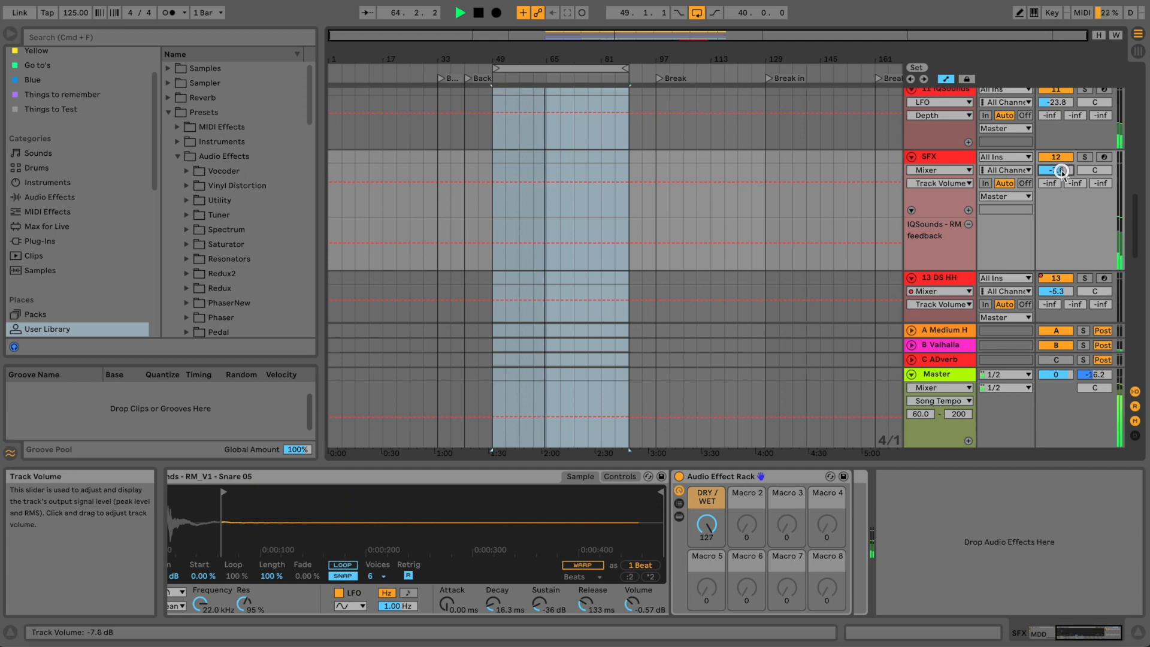